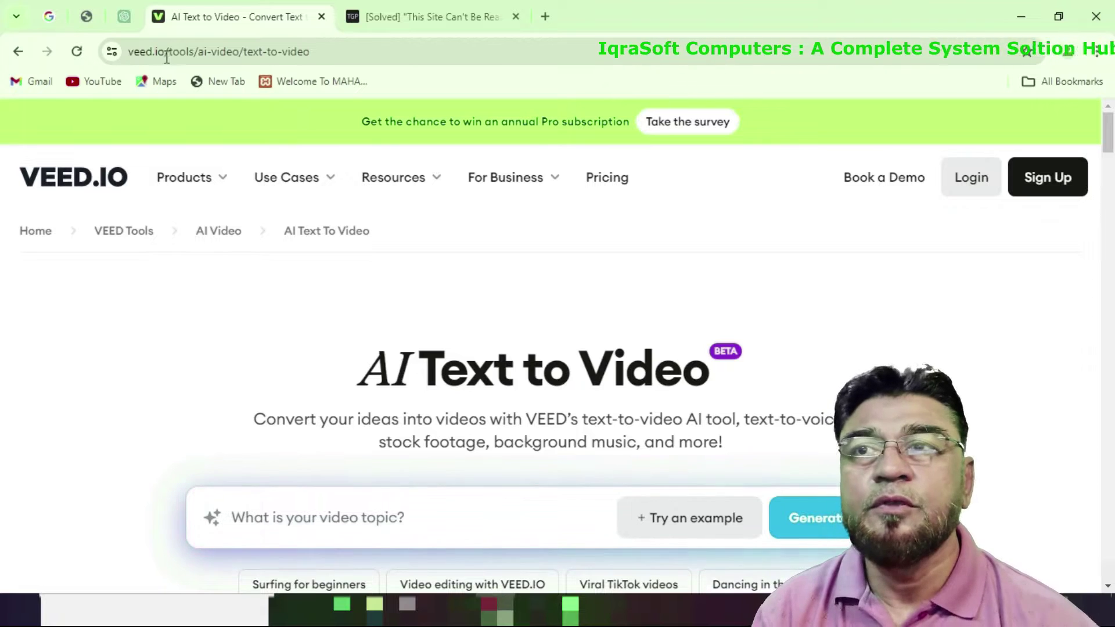
Step: Close the troubleshooting tab, browse the VEED Tools page, then return to the VEED.IO home page
{"action": "left_click", "coordinate": [516, 17]}
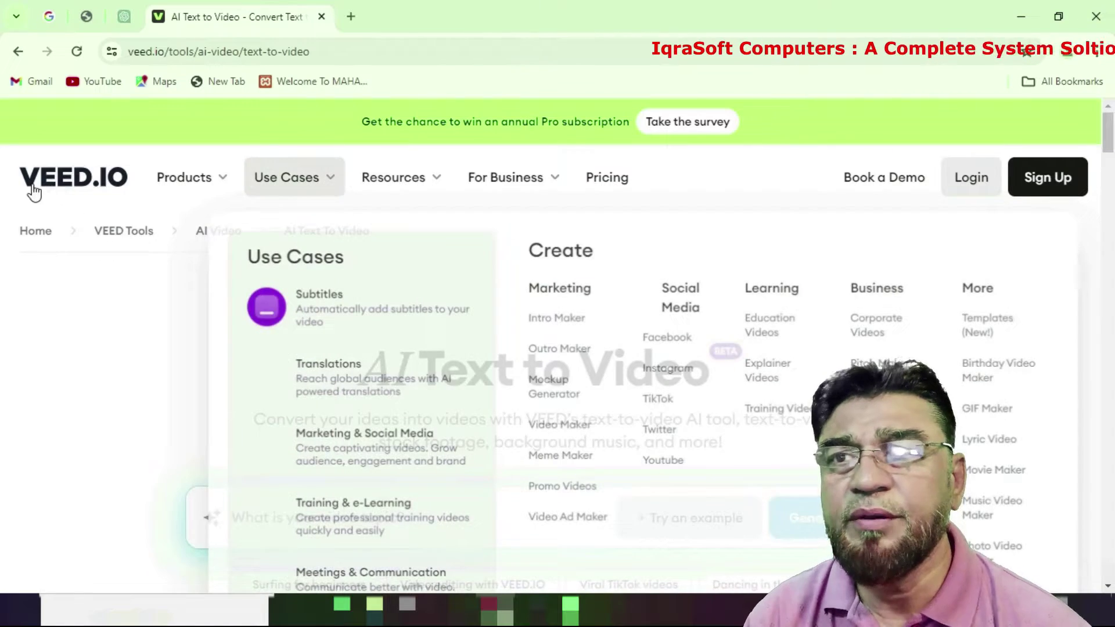
{"action": "mouse_move", "coordinate": [217, 193]}
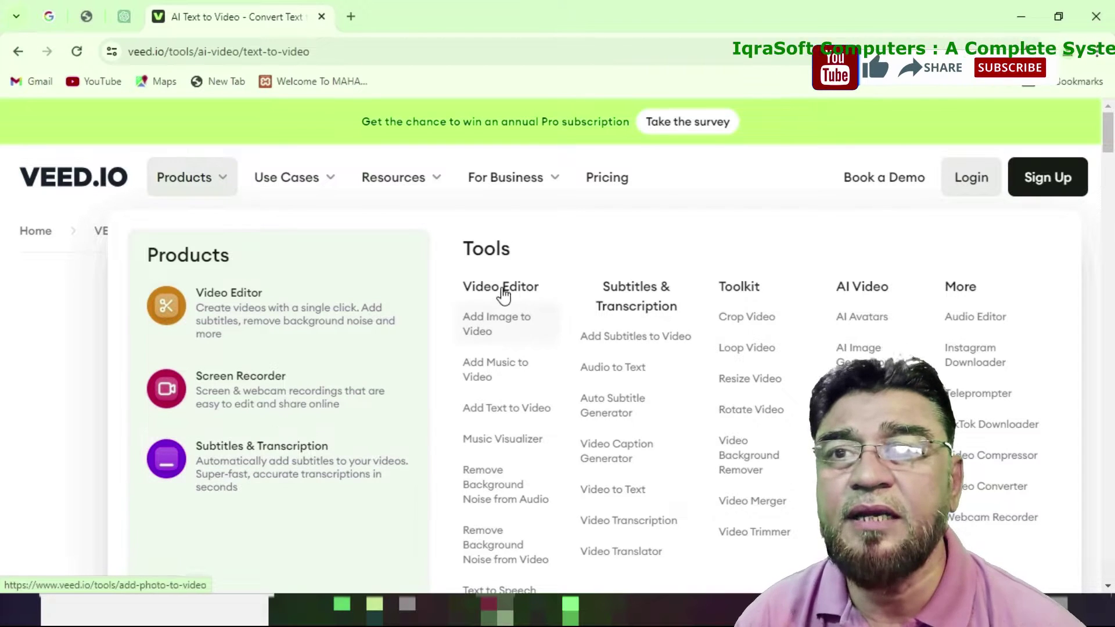
{"action": "left_click", "coordinate": [496, 255]}
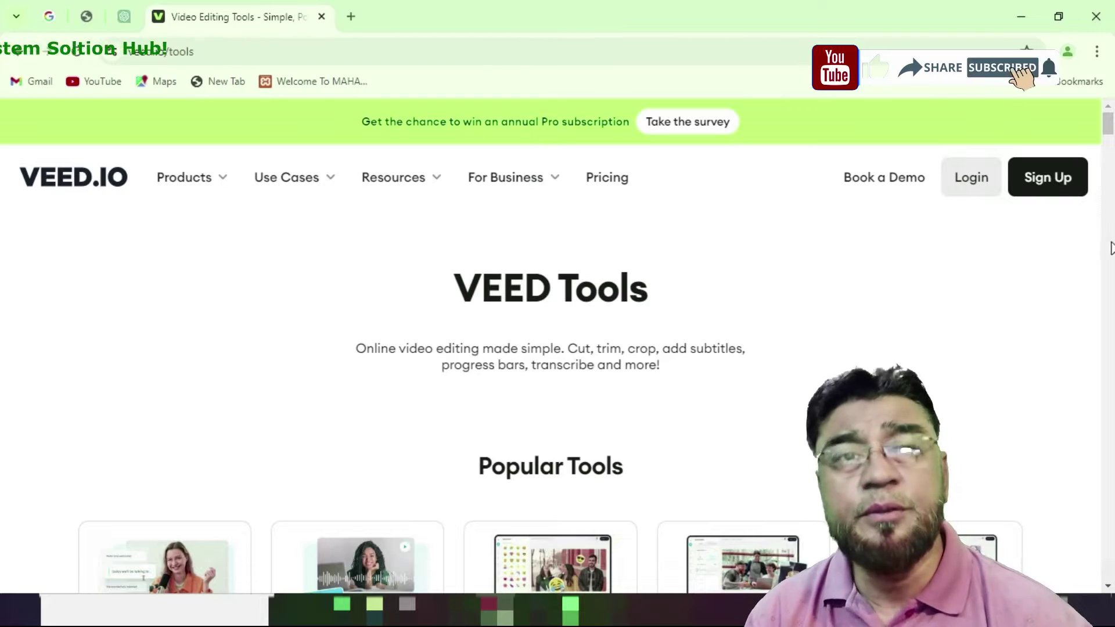
{"action": "mouse_move", "coordinate": [1110, 127]}
{"action": "left_mouse_down"}
{"action": "mouse_move", "coordinate": [1110, 152]}
{"action": "mouse_move", "coordinate": [1111, 123]}
{"action": "left_mouse_up"}
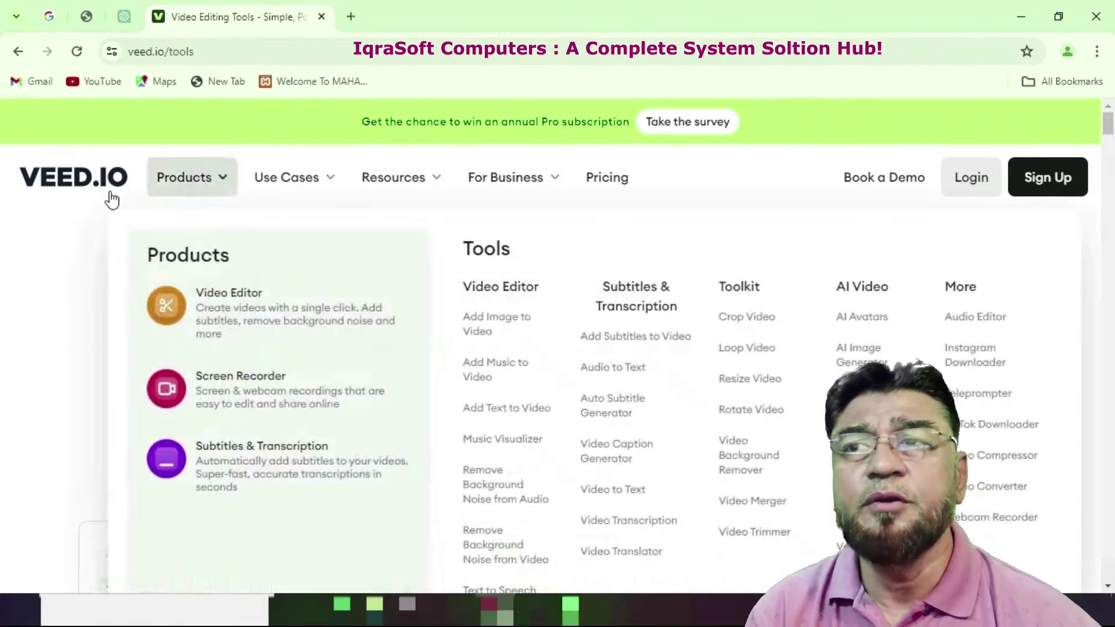
{"action": "left_click", "coordinate": [70, 187]}
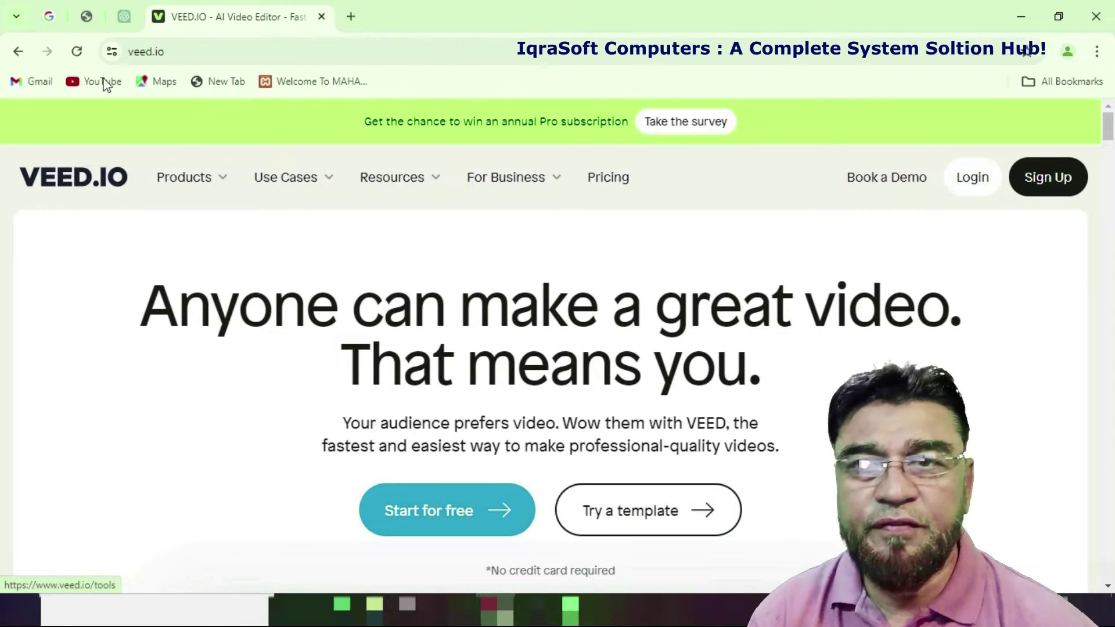
Step: Load veed.io without the autocompleted path and start a new free project
{"action": "left_click", "coordinate": [262, 45]}
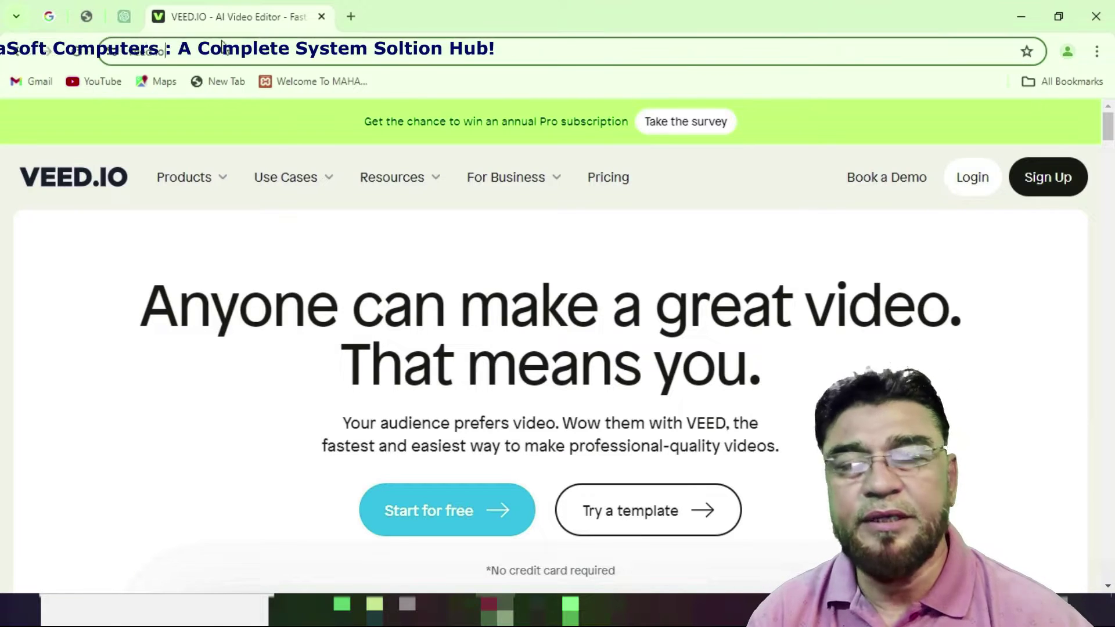
{"action": "type", "text": "veed.io"}
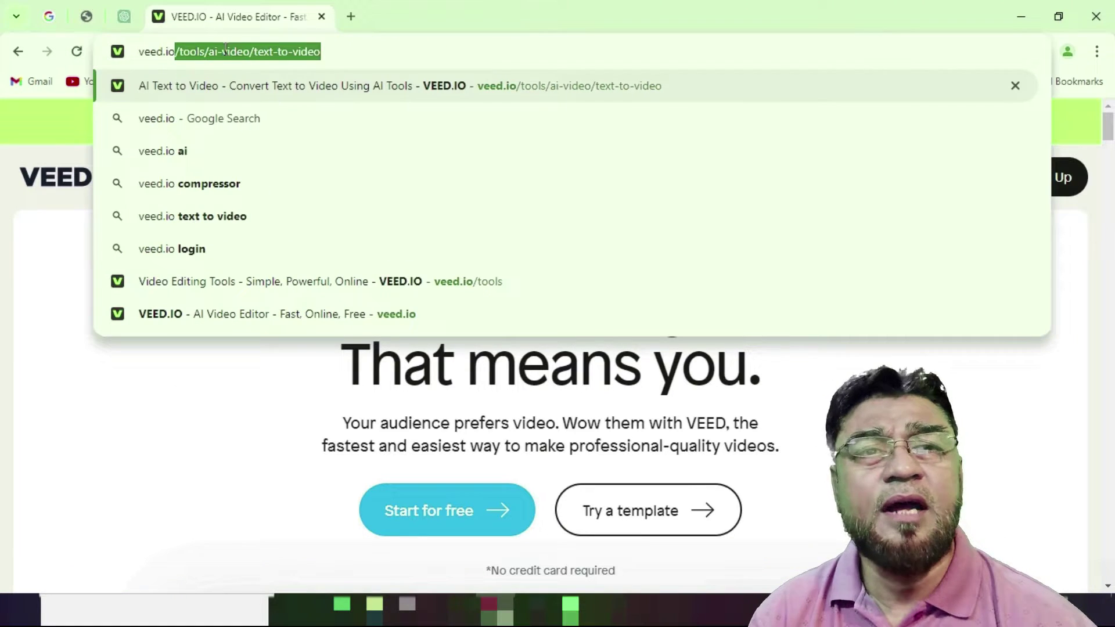
{"action": "key", "text": "Delete"}
{"action": "key", "text": "Return"}
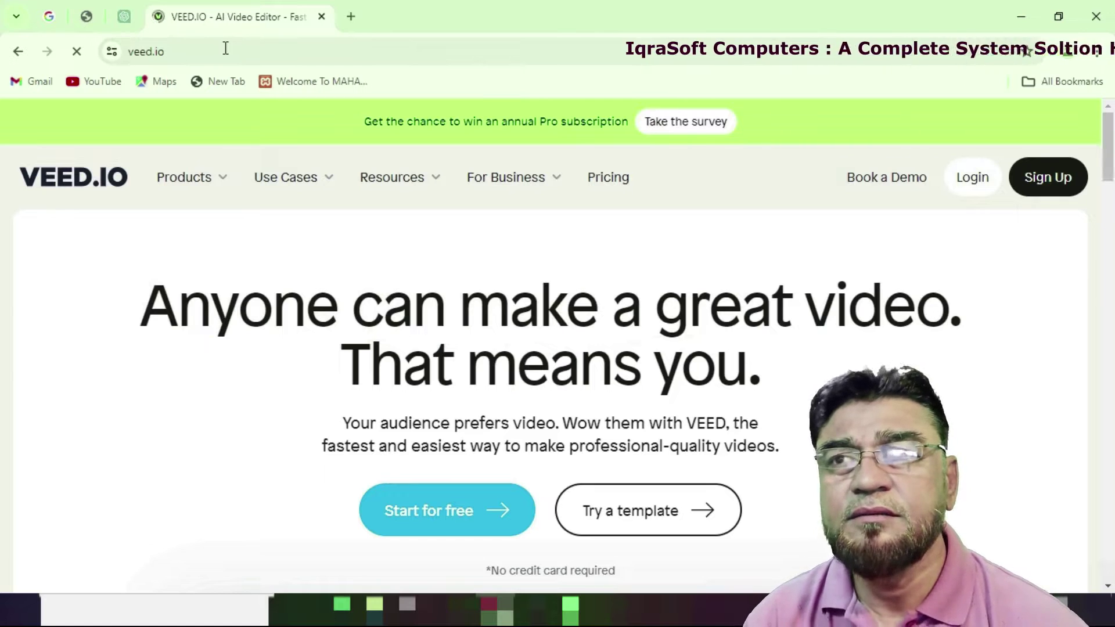
{"action": "left_click", "coordinate": [427, 524]}
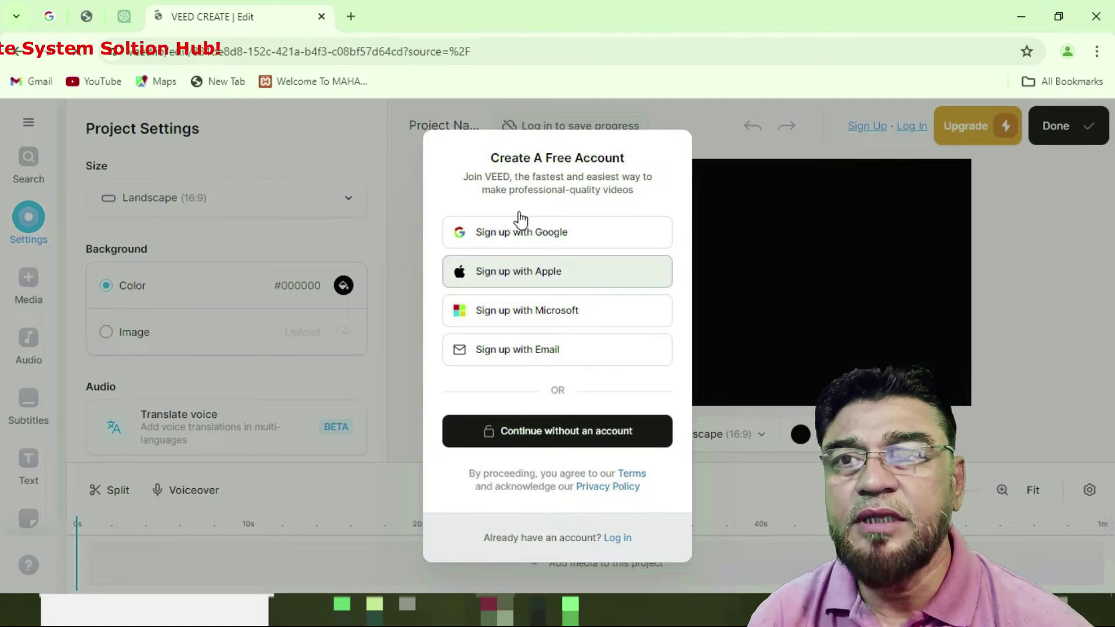
Step: Sign up to VEED with Google, choosing the saved account e-mail
{"action": "left_click", "coordinate": [540, 239]}
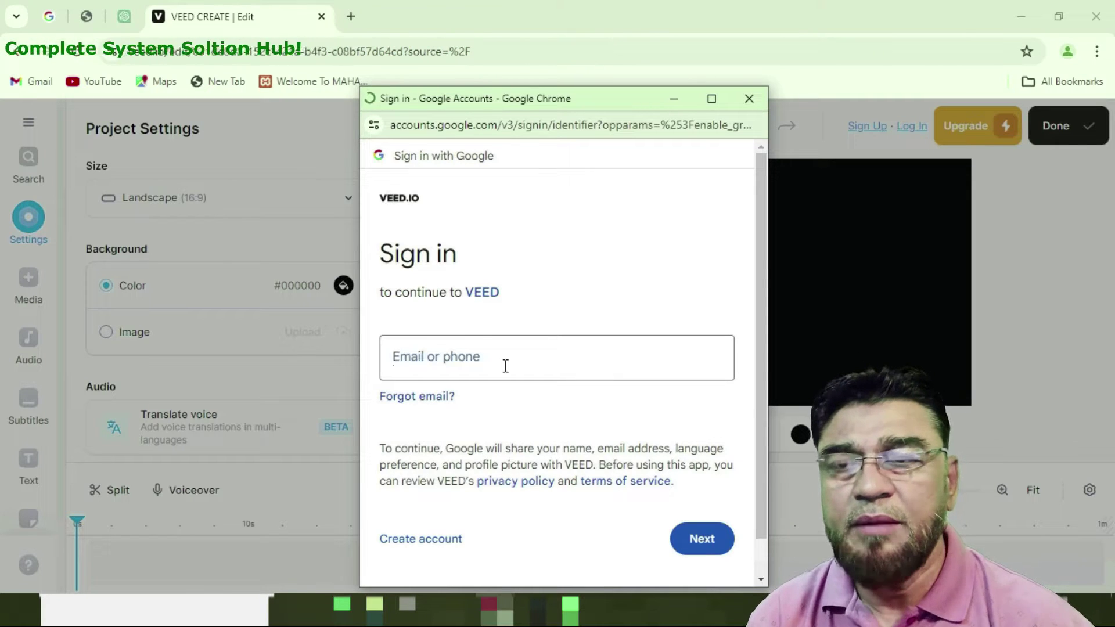
{"action": "left_click", "coordinate": [505, 366]}
{"action": "left_click", "coordinate": [539, 405]}
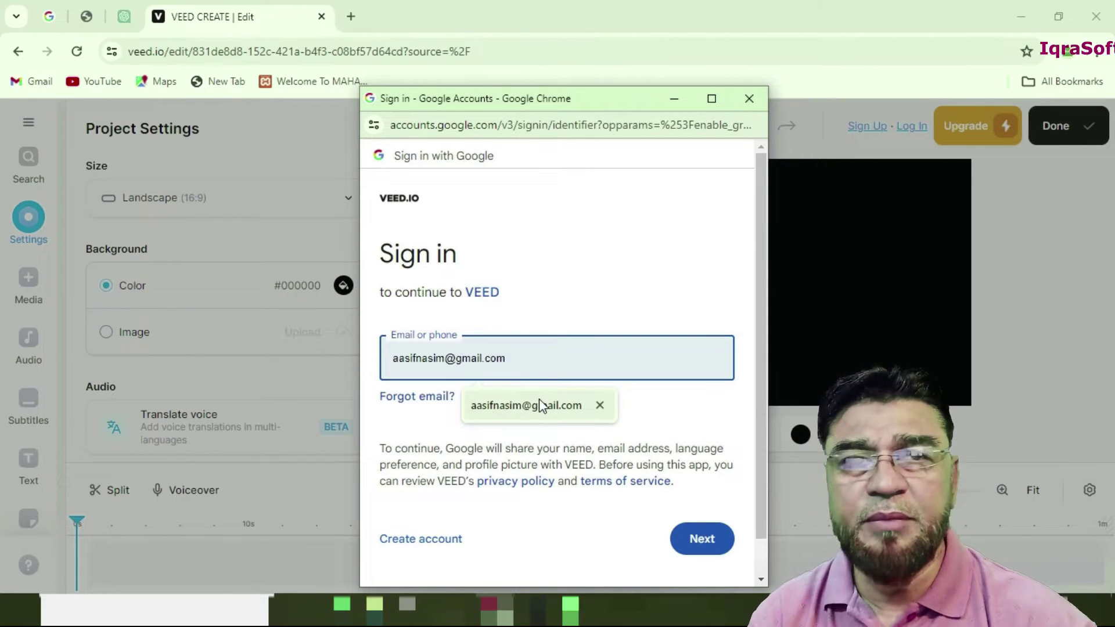
{"action": "left_click", "coordinate": [701, 537]}
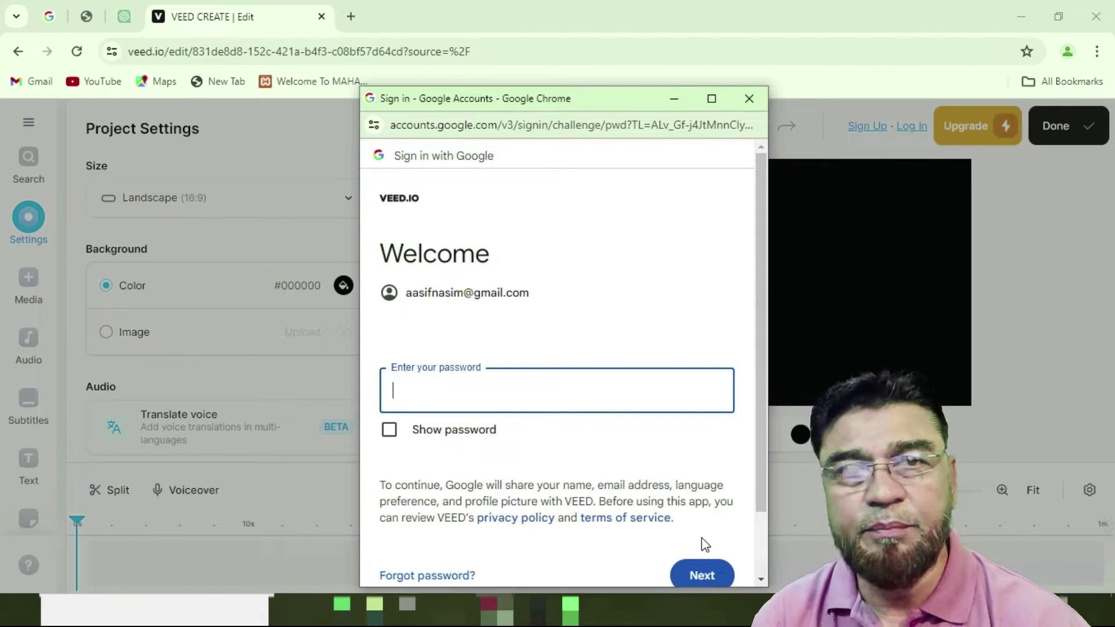
Step: Enter and re-enter the account password, complete 2-step verification, and allow VEED access
{"action": "type", "text": "••••••"}
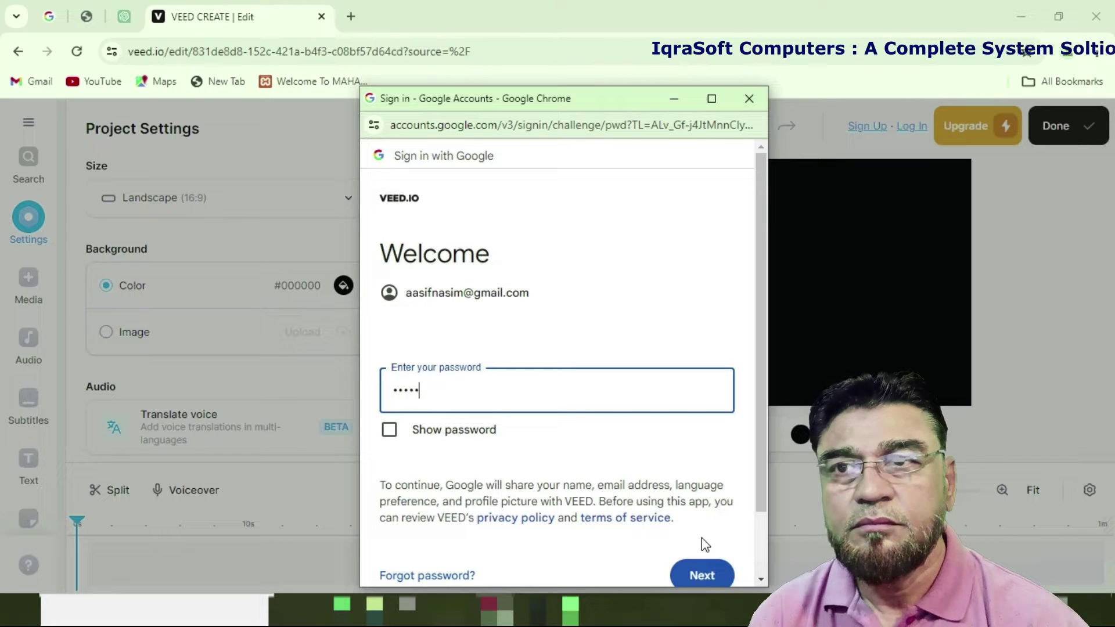
{"action": "type", "text": "•••••"}
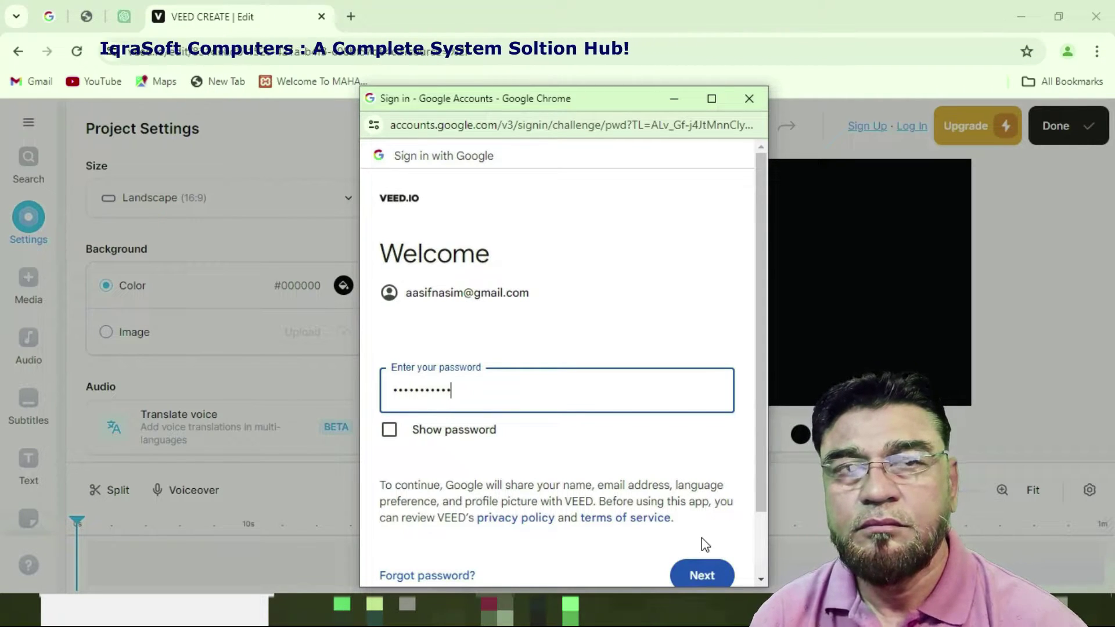
{"action": "type", "text": "••"}
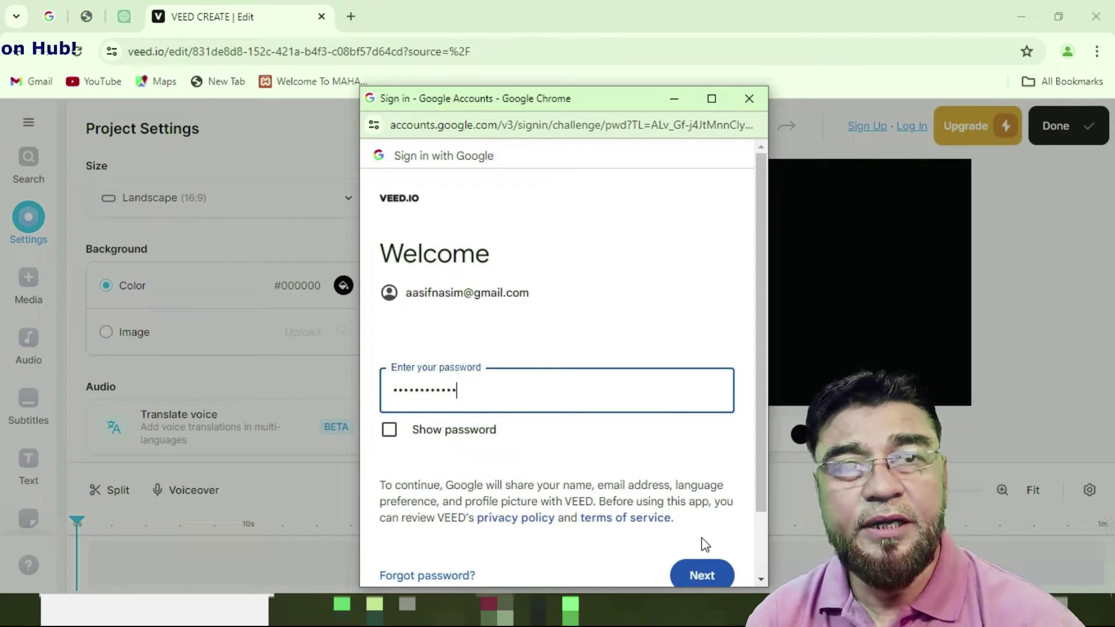
{"action": "key", "text": "Return"}
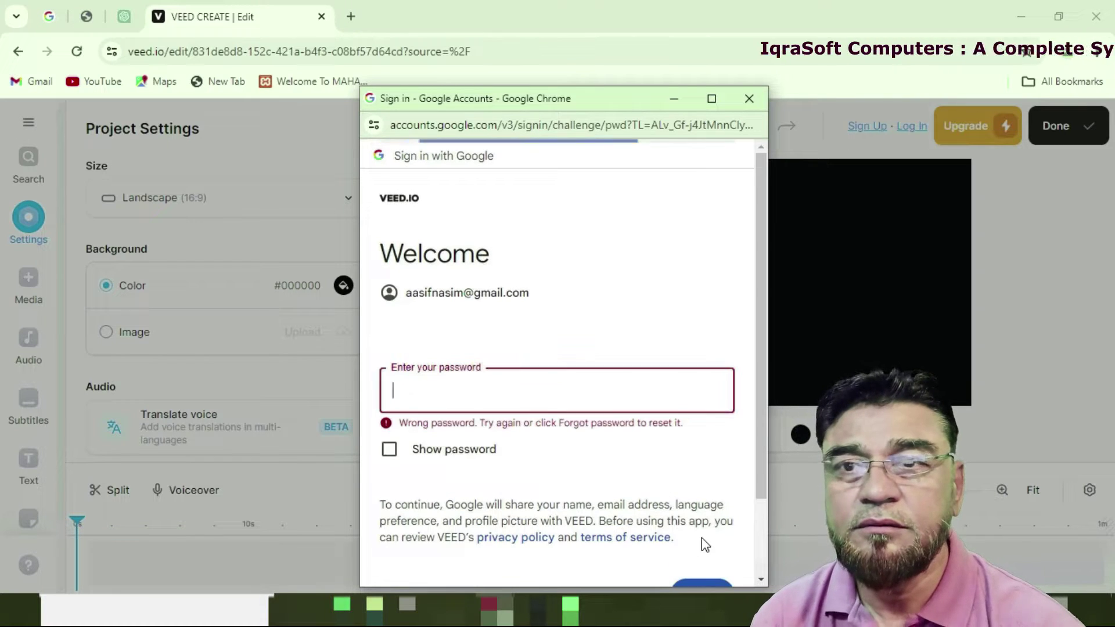
{"action": "type", "text": "••••••"}
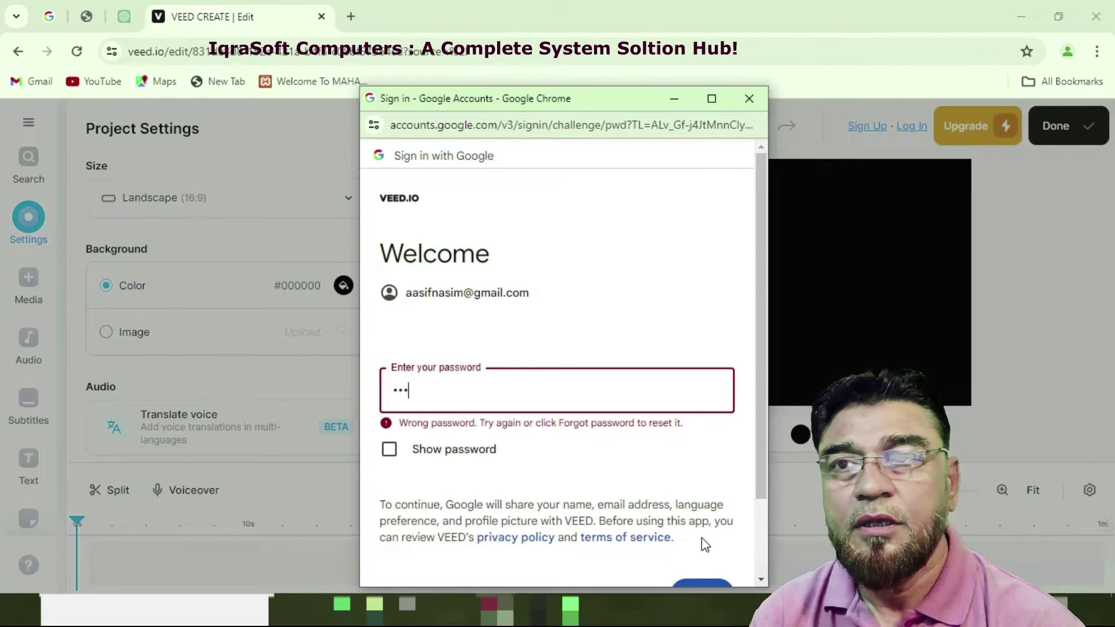
{"action": "type", "text": "•••••••"}
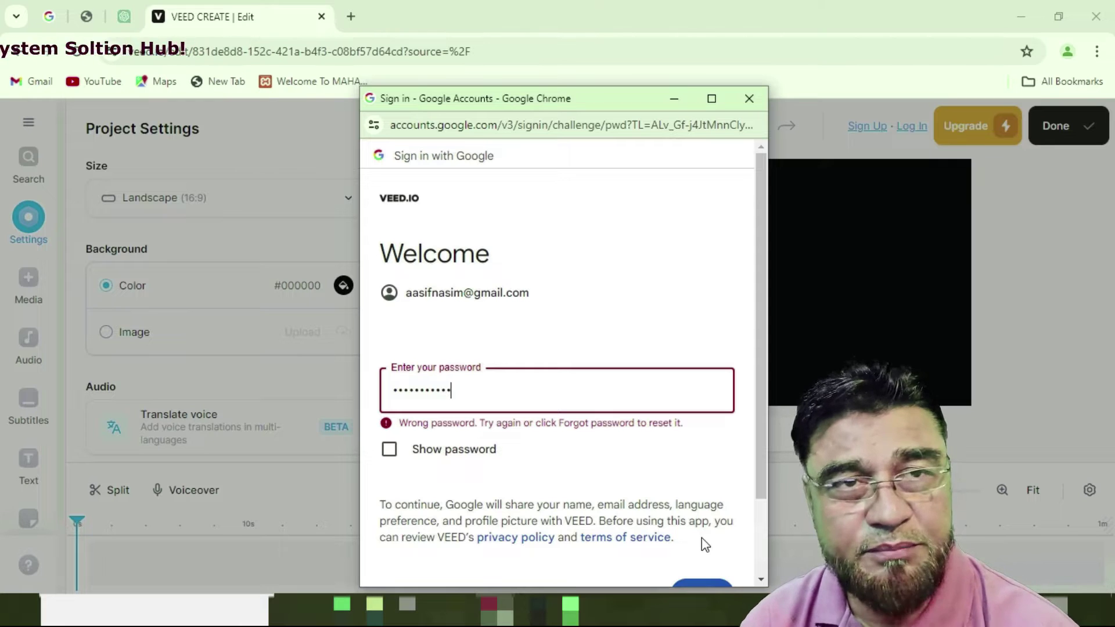
{"action": "key", "text": "Return"}
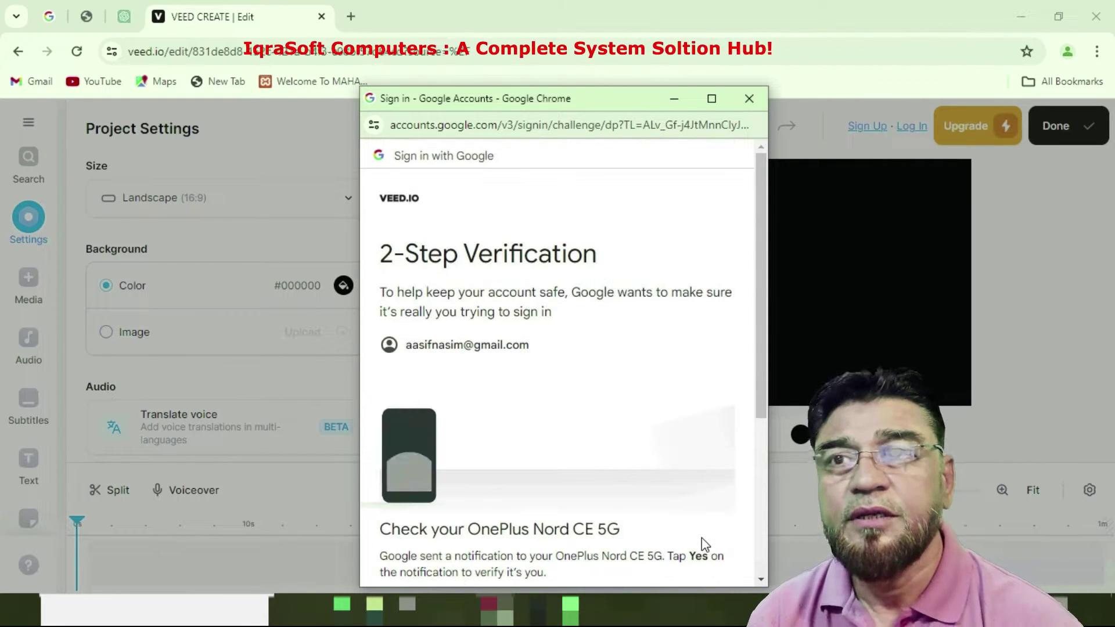
{"action": "left_click_drag", "start_coordinate": [753, 259], "coordinate": [759, 425]}
{"action": "left_click_drag", "start_coordinate": [753, 486], "coordinate": [736, 465]}
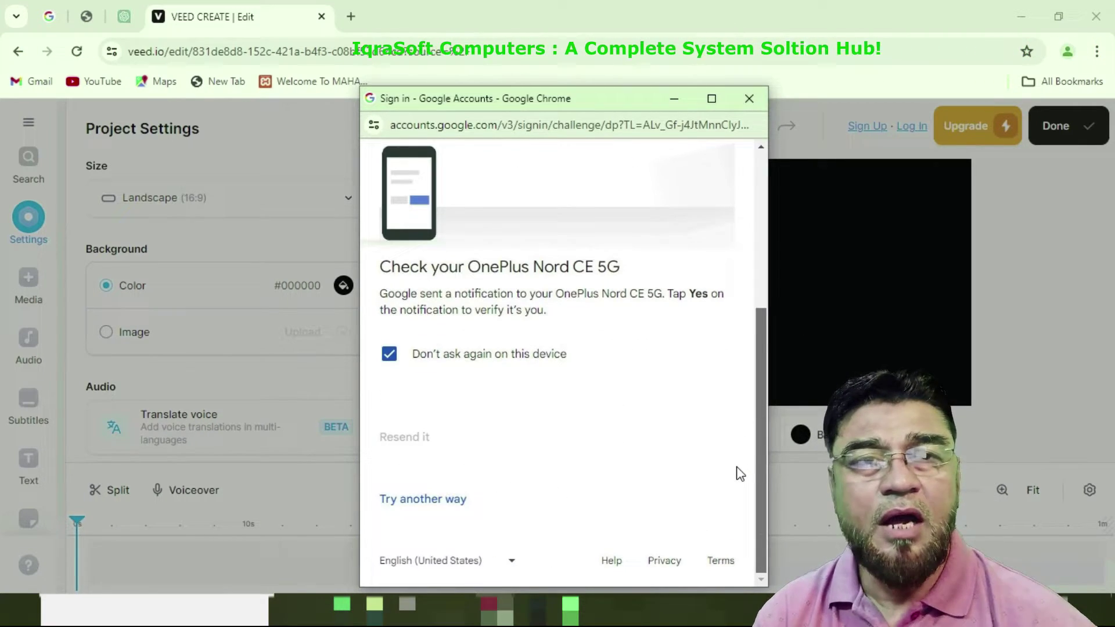
{"action": "left_click_drag", "start_coordinate": [757, 409], "coordinate": [765, 203]}
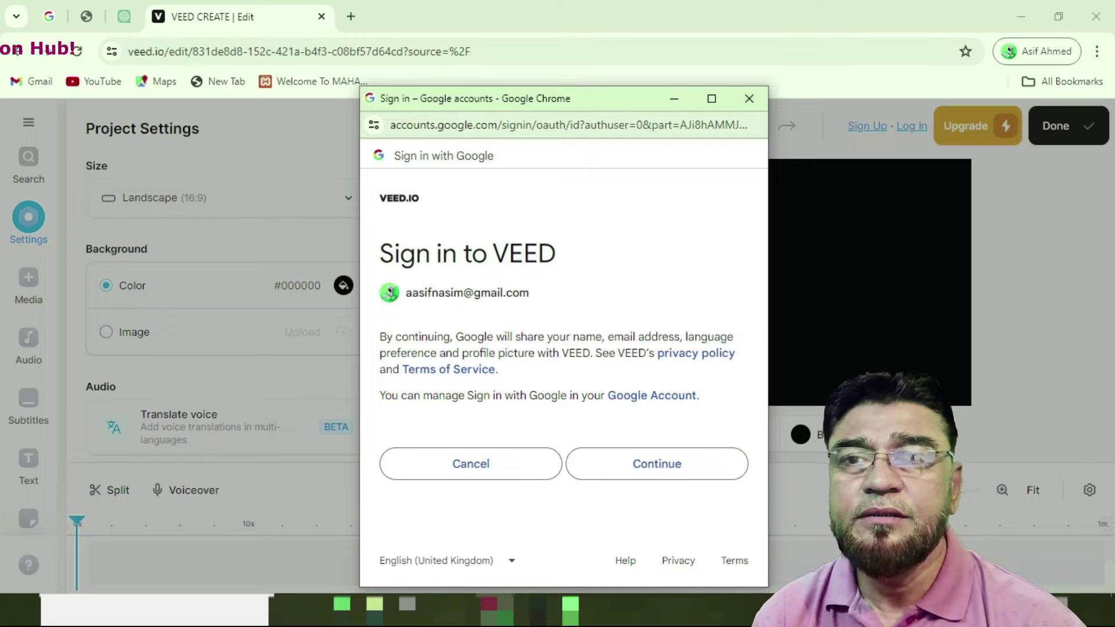
{"action": "left_click", "coordinate": [625, 469]}
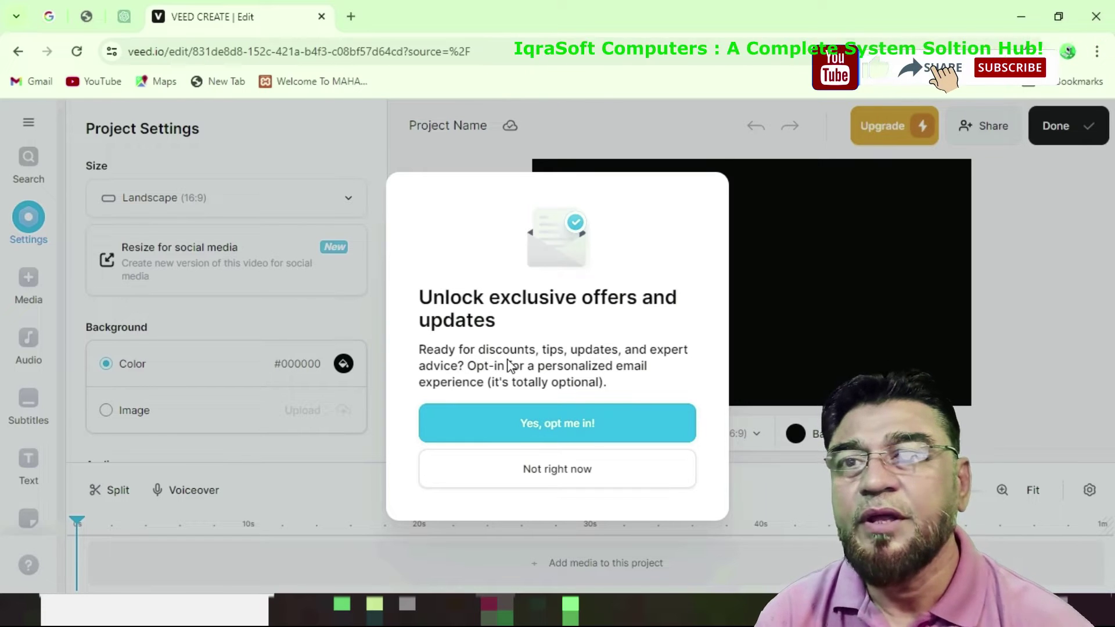
Step: Decline the e-mail offers and updates prompt with 'Not right now'
{"action": "left_click", "coordinate": [577, 477]}
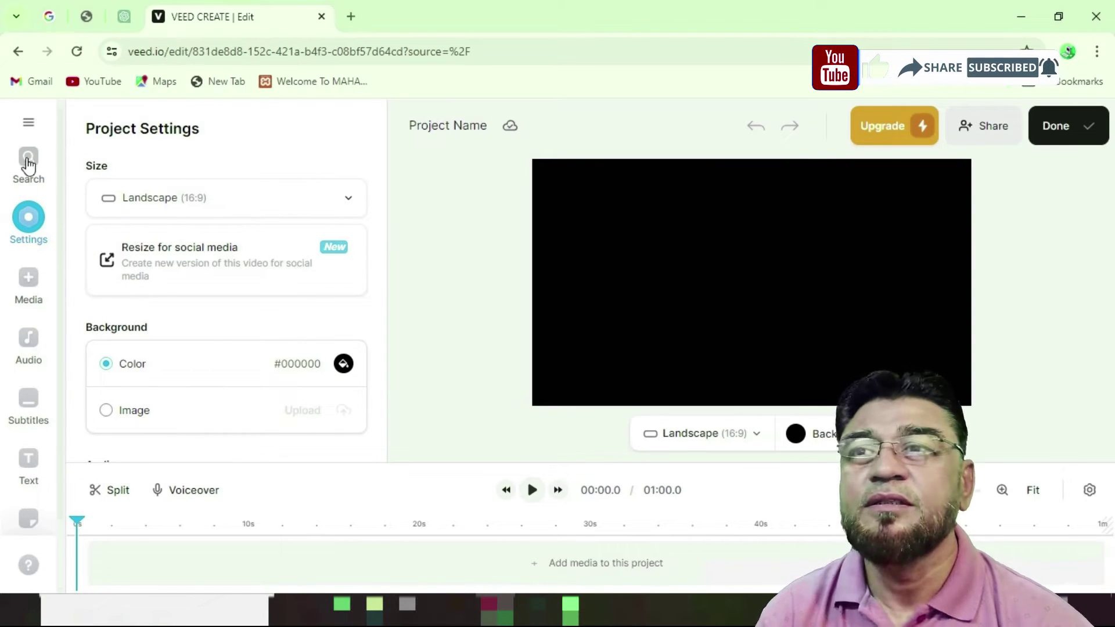
Step: Set the project size to YouTube (16:9) and the background colour to light blue #C0DDFF
{"action": "left_click", "coordinate": [350, 200]}
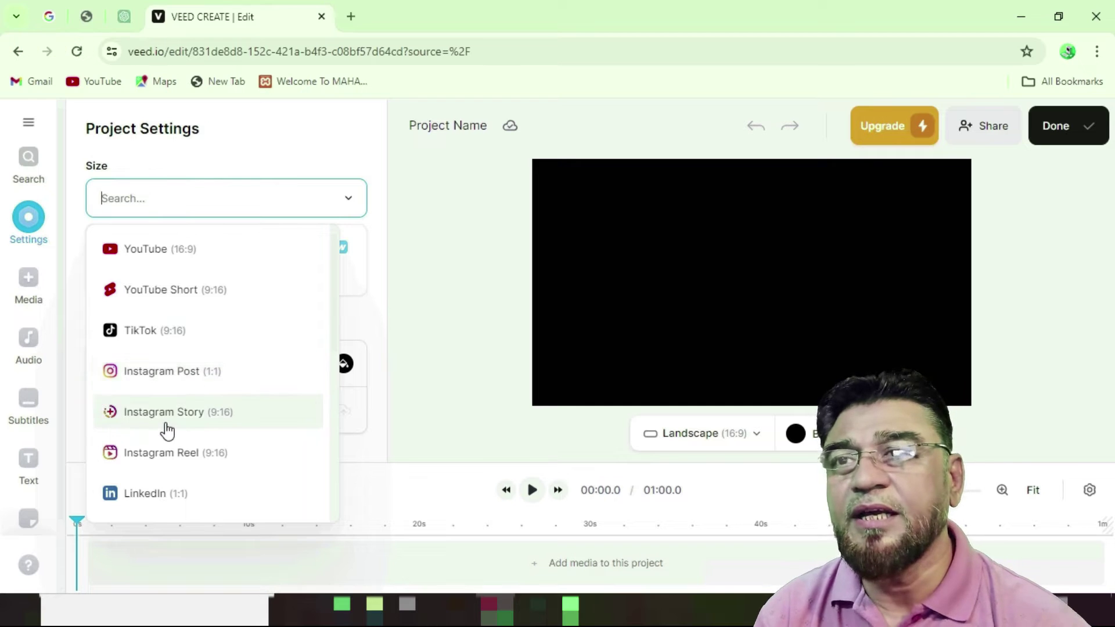
{"action": "left_click", "coordinate": [185, 255]}
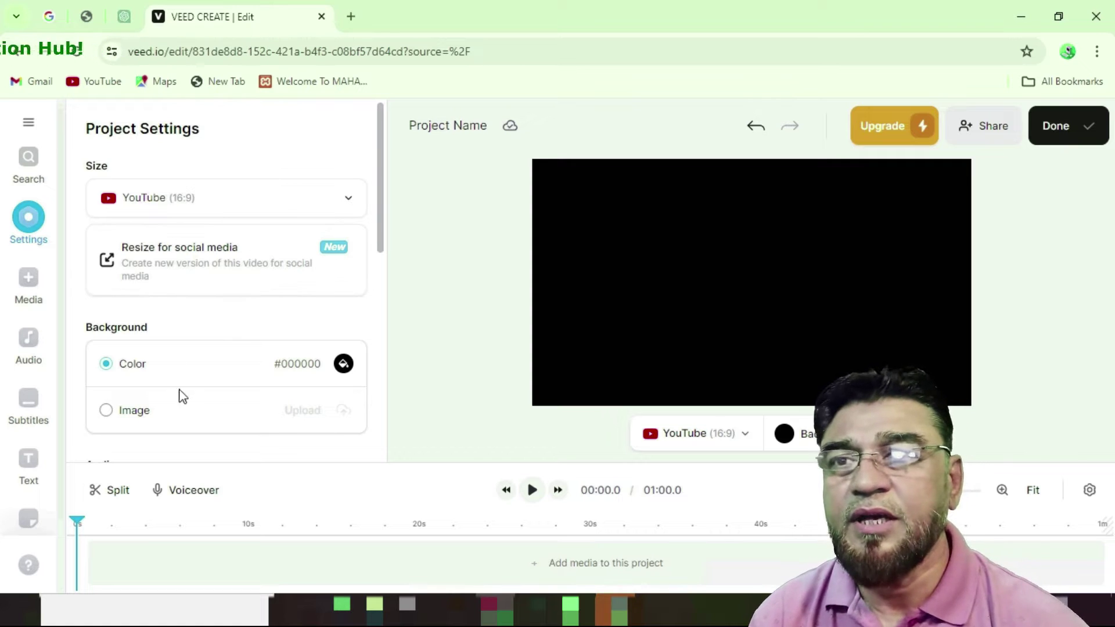
{"action": "left_click", "coordinate": [343, 365]}
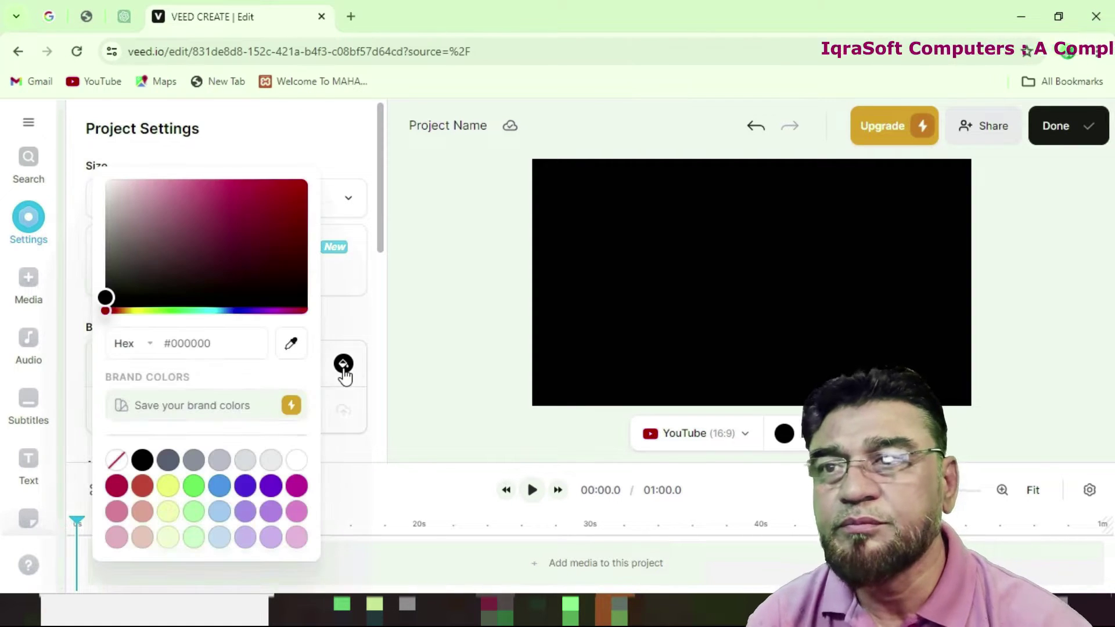
{"action": "left_click", "coordinate": [201, 312]}
{"action": "left_click", "coordinate": [160, 190]}
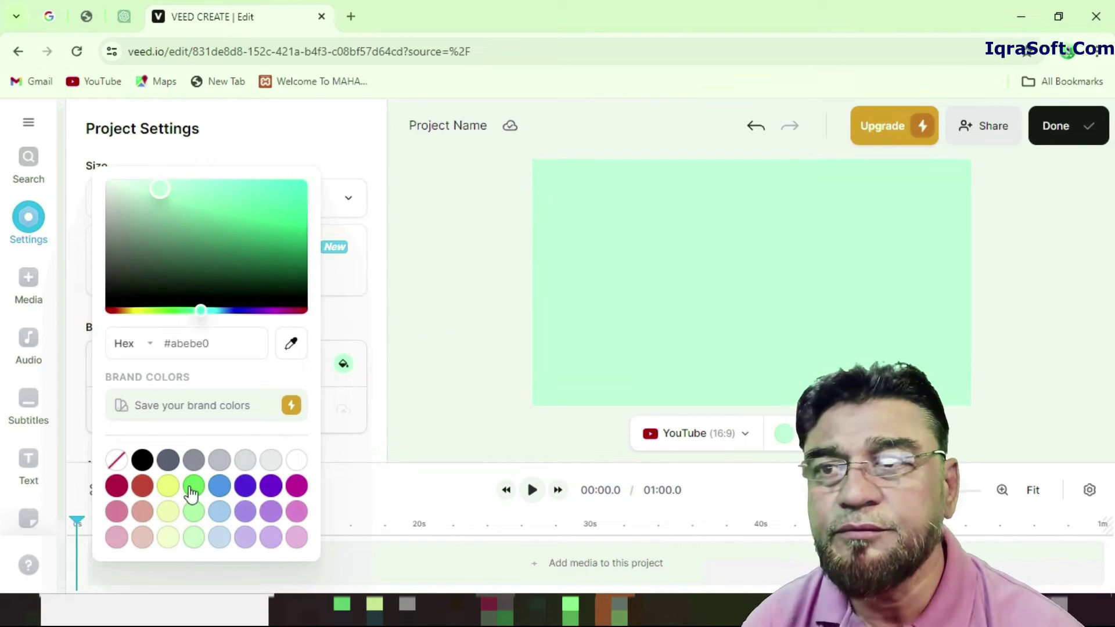
{"action": "left_click", "coordinate": [194, 461]}
{"action": "left_click", "coordinate": [226, 492]}
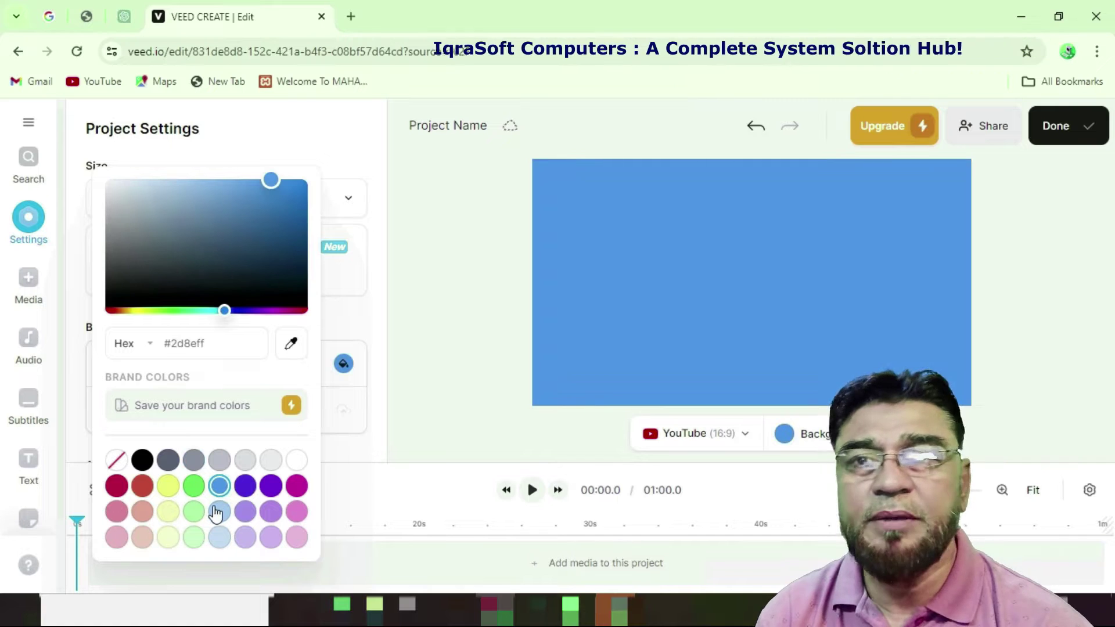
{"action": "left_click", "coordinate": [220, 510]}
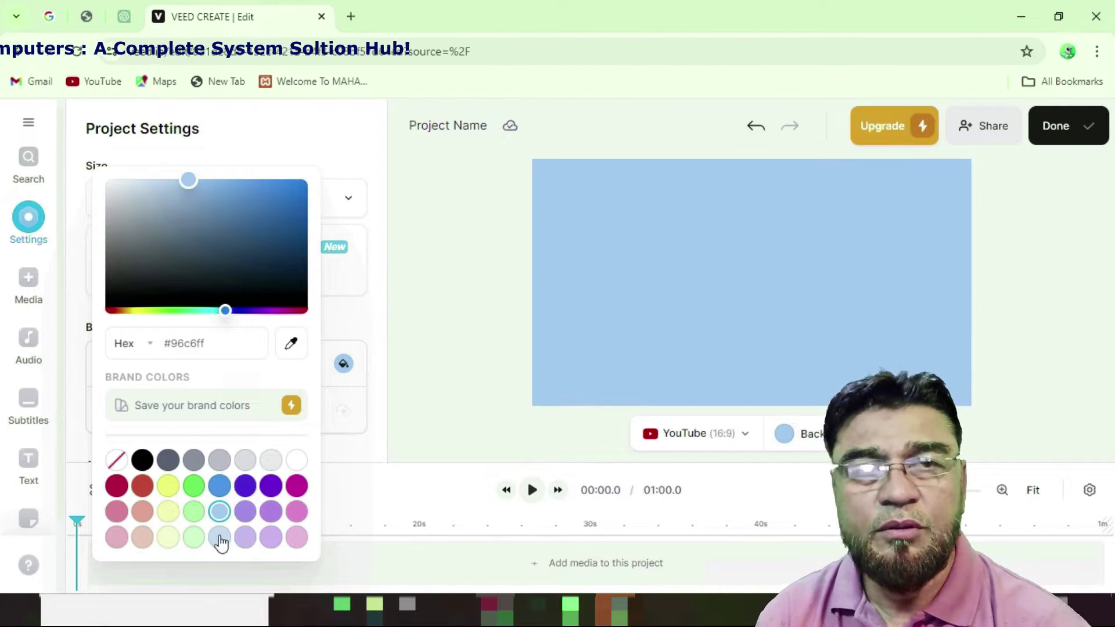
{"action": "left_click", "coordinate": [219, 537]}
{"action": "left_click", "coordinate": [434, 328]}
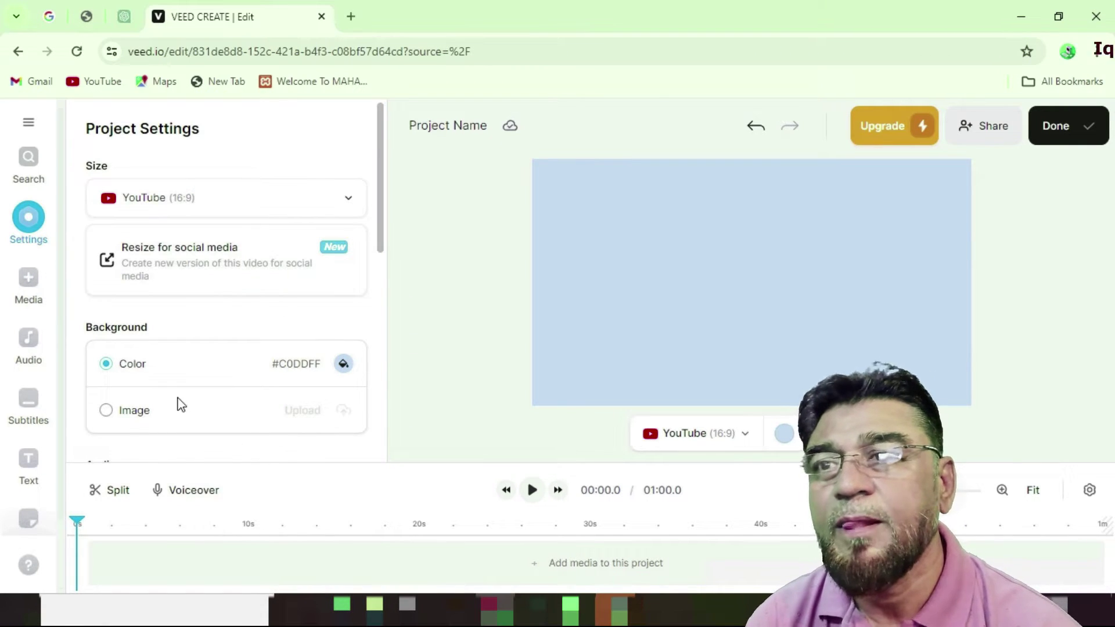
Step: Switch the background to Image and upload the 'computers' desk photo from Pictures
{"action": "left_click", "coordinate": [109, 411]}
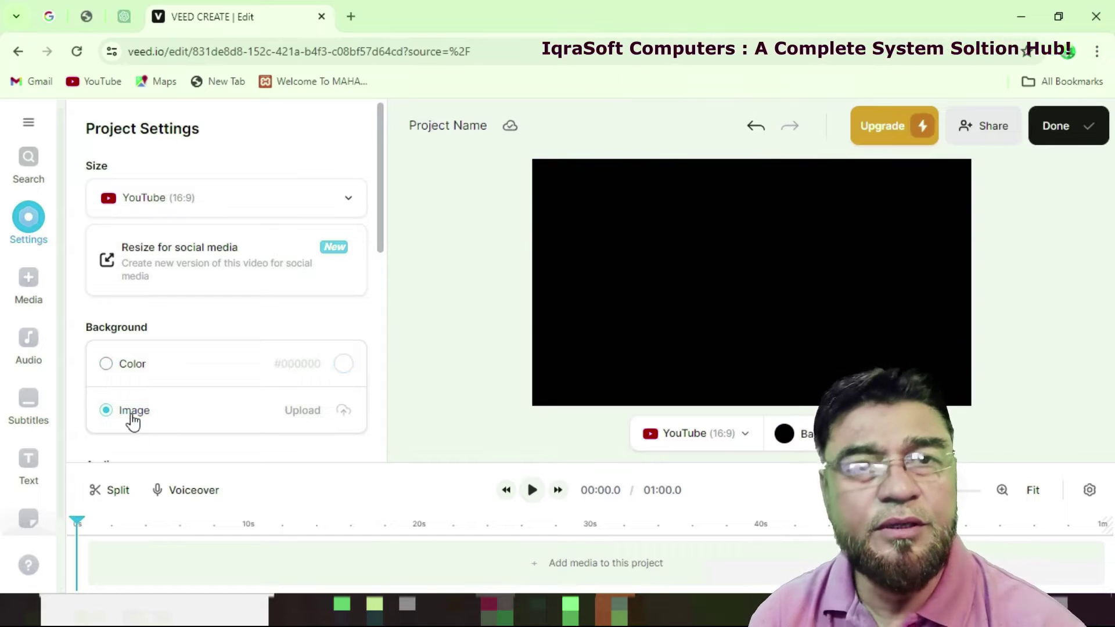
{"action": "left_click", "coordinate": [301, 412]}
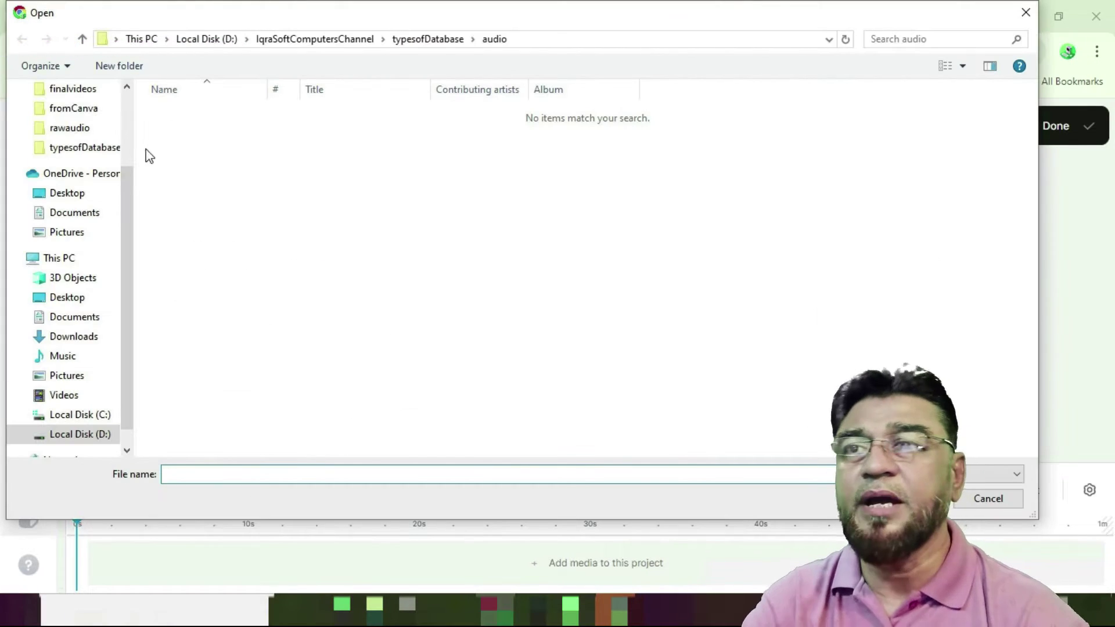
{"action": "scroll", "coordinate": [128, 163], "scroll_direction": "up", "scroll_amount": 3}
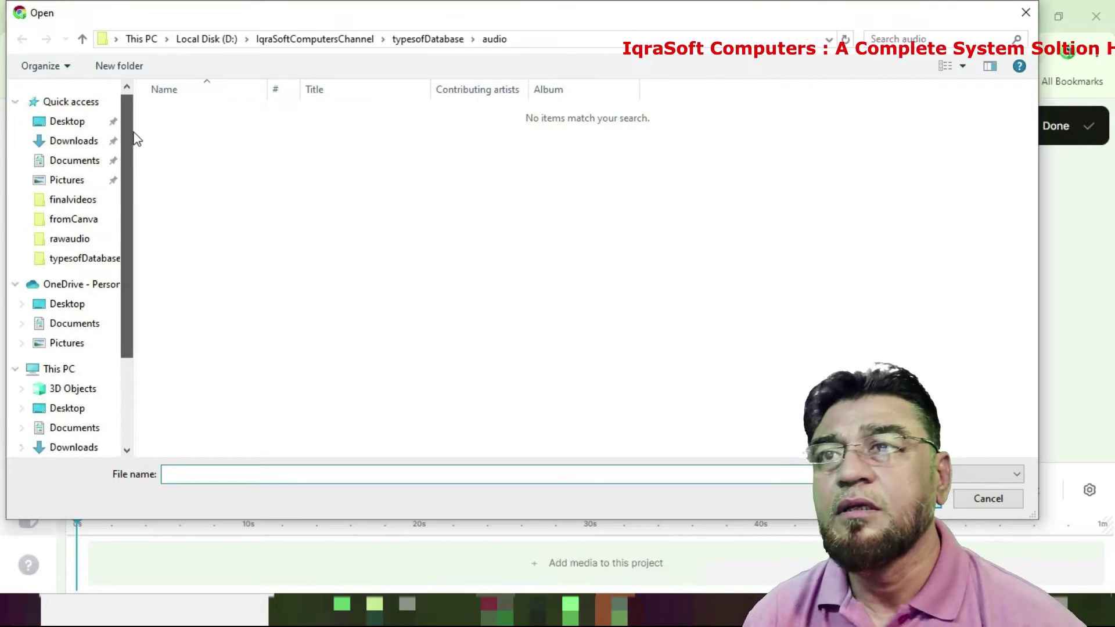
{"action": "left_click", "coordinate": [90, 184]}
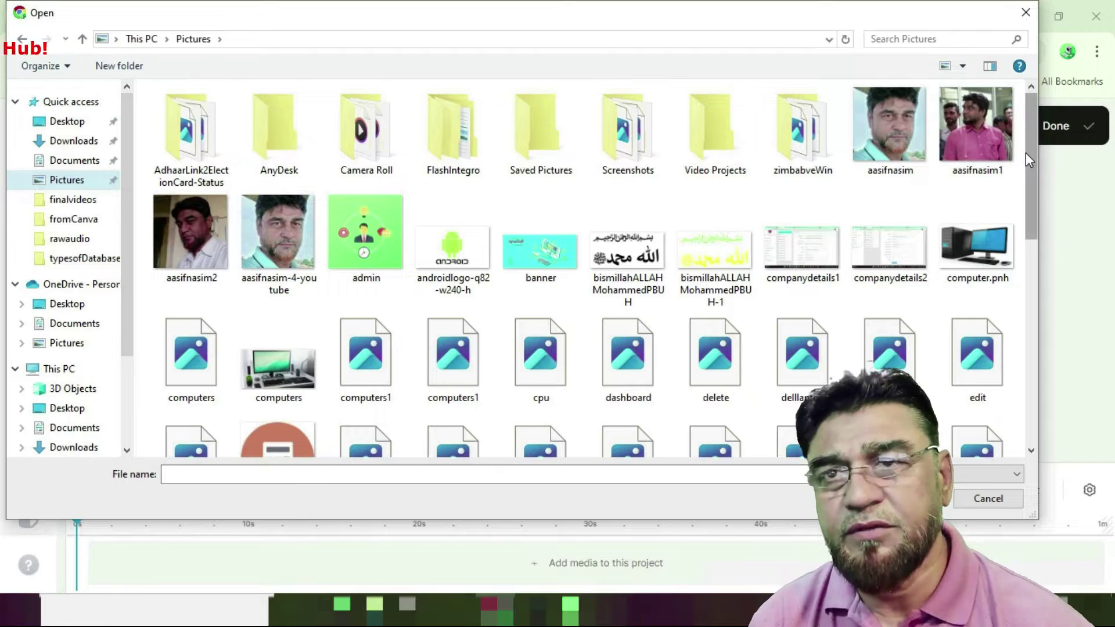
{"action": "scroll", "coordinate": [1024, 179], "scroll_direction": "down", "scroll_amount": 3}
{"action": "scroll", "coordinate": [1023, 189], "scroll_direction": "down", "scroll_amount": 10}
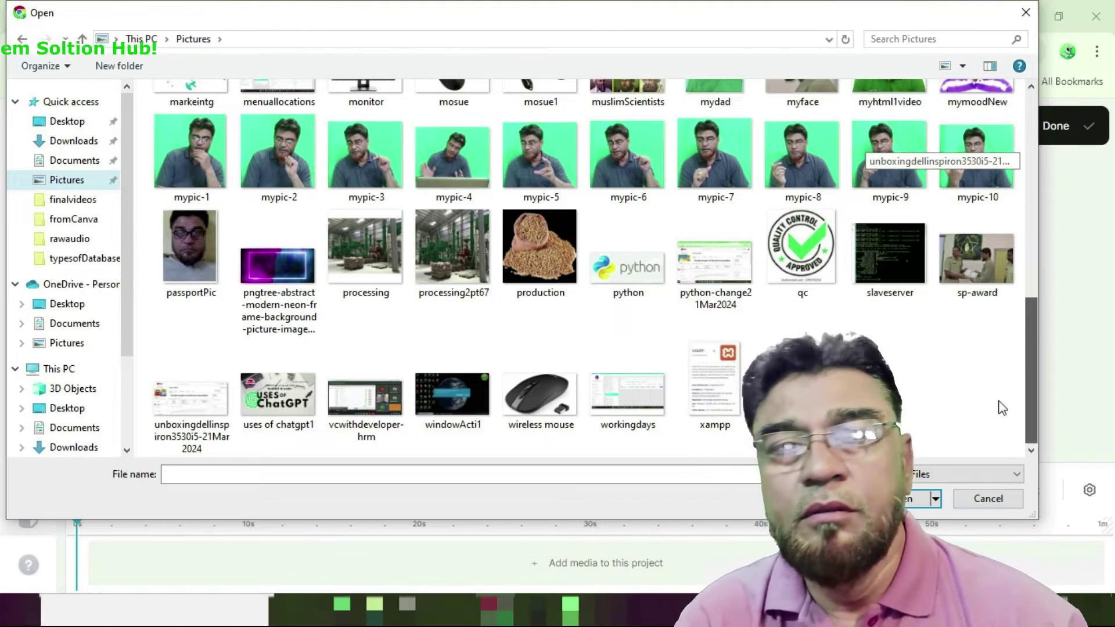
{"action": "scroll", "coordinate": [1008, 404], "scroll_direction": "up", "scroll_amount": 5}
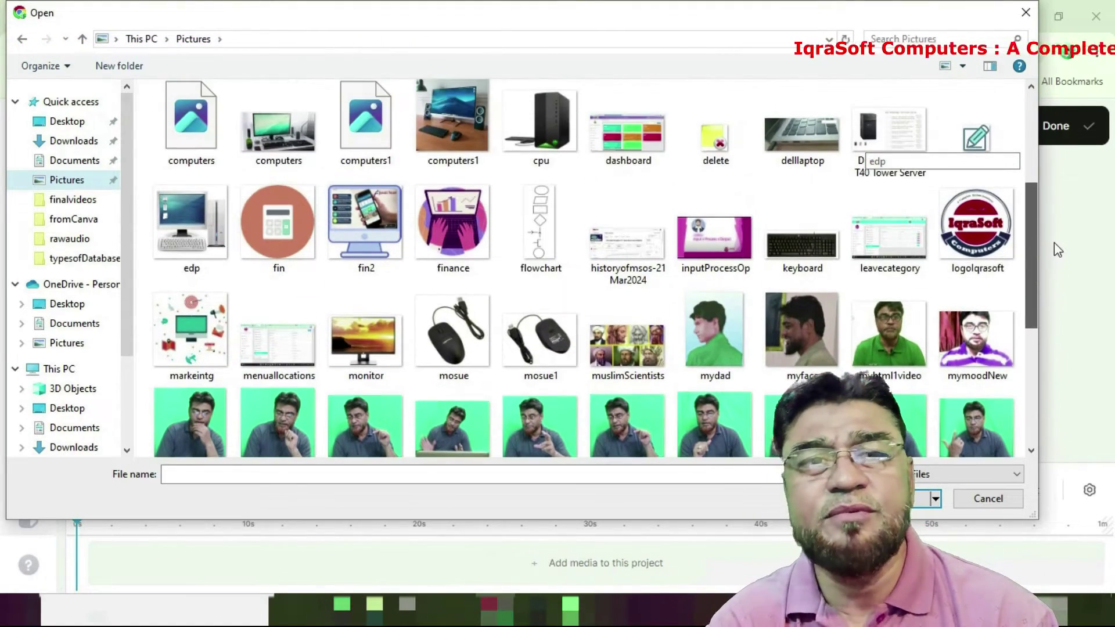
{"action": "scroll", "coordinate": [1062, 214], "scroll_direction": "up", "scroll_amount": 3}
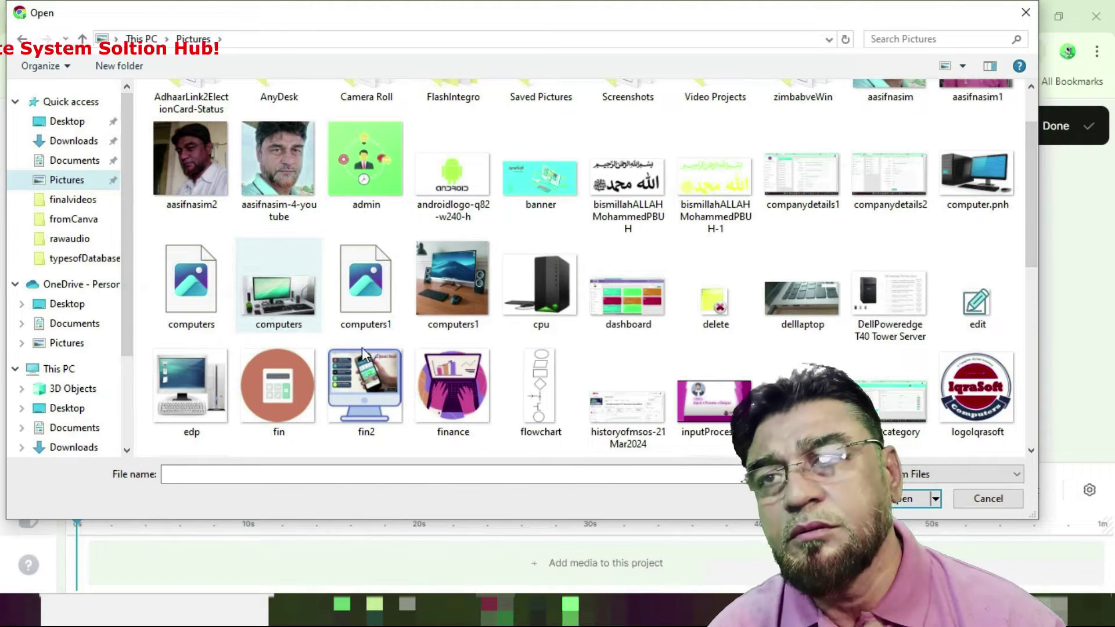
{"action": "left_click", "coordinate": [278, 284]}
{"action": "left_click", "coordinate": [923, 500]}
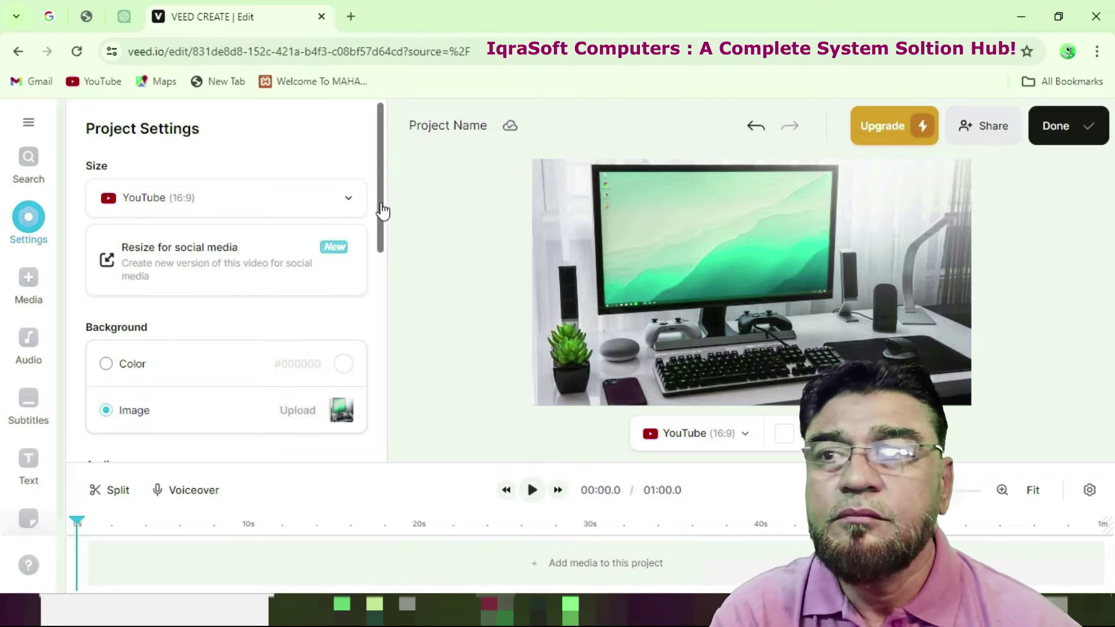
Step: Scroll Project Settings to review Audio, automatic Duration, 30 fps and Version History
{"action": "scroll", "coordinate": [383, 211], "scroll_direction": "down", "scroll_amount": 3}
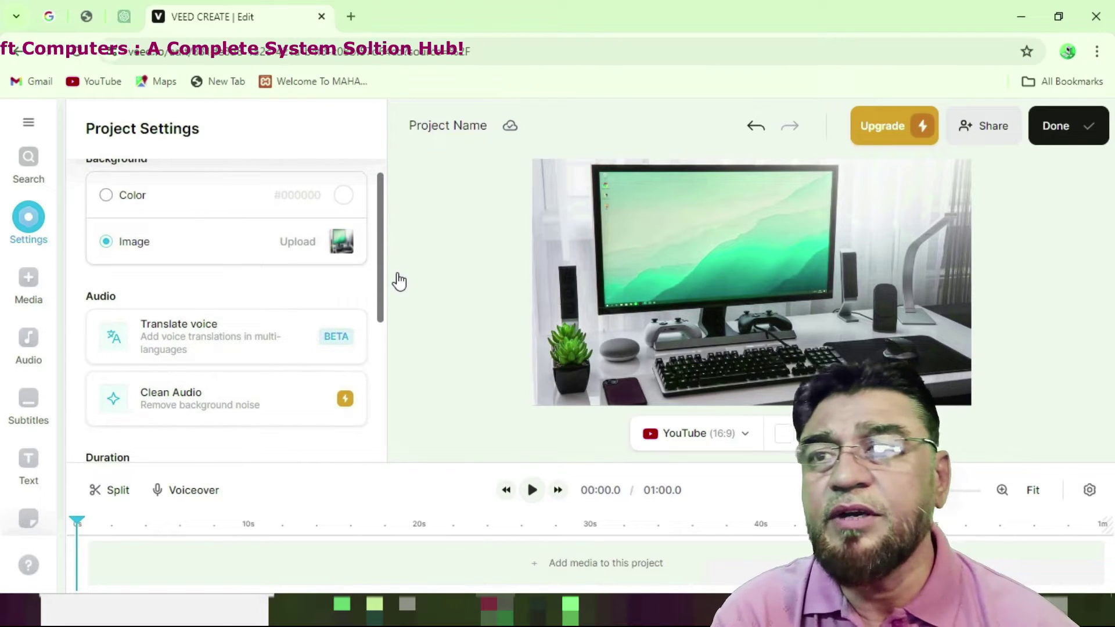
{"action": "scroll", "coordinate": [400, 302], "scroll_direction": "down", "scroll_amount": 1}
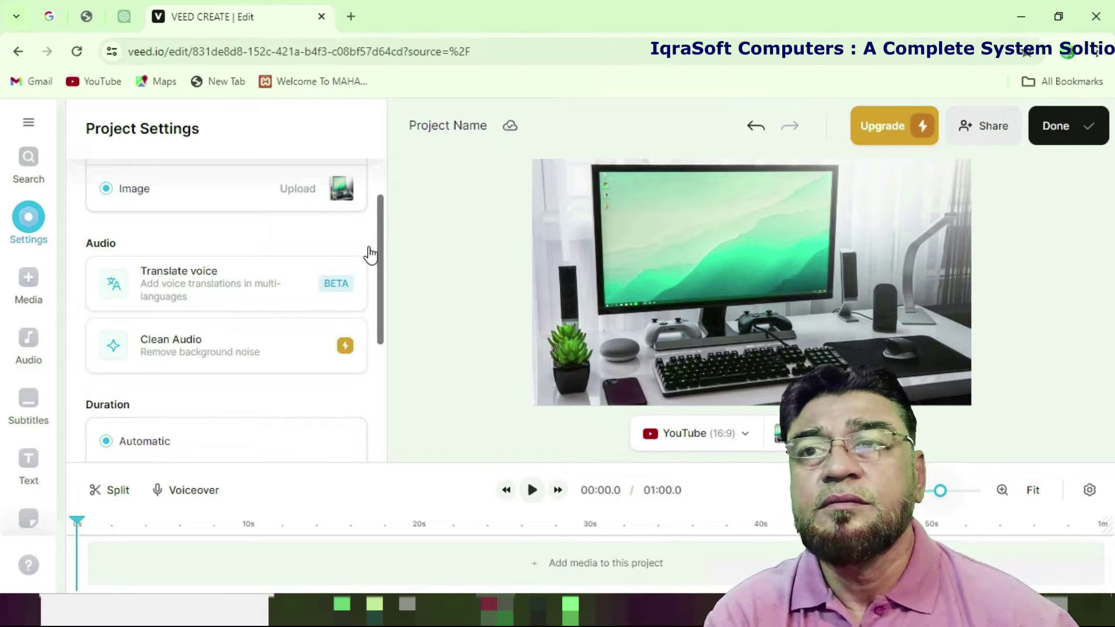
{"action": "scroll", "coordinate": [393, 281], "scroll_direction": "down", "scroll_amount": 3}
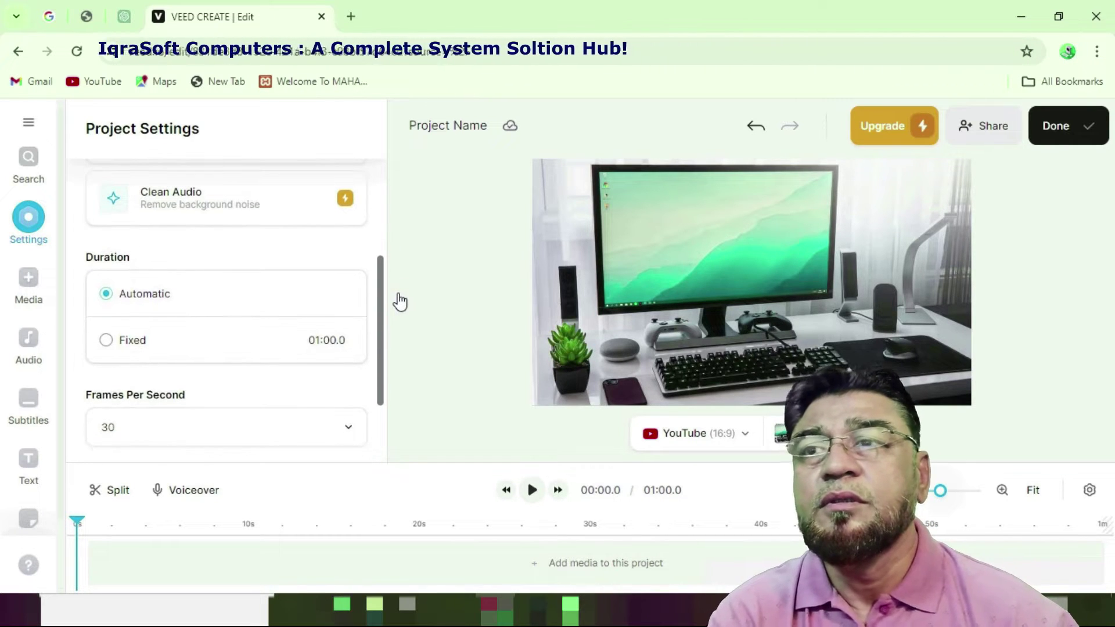
{"action": "scroll", "coordinate": [395, 325], "scroll_direction": "down", "scroll_amount": 2}
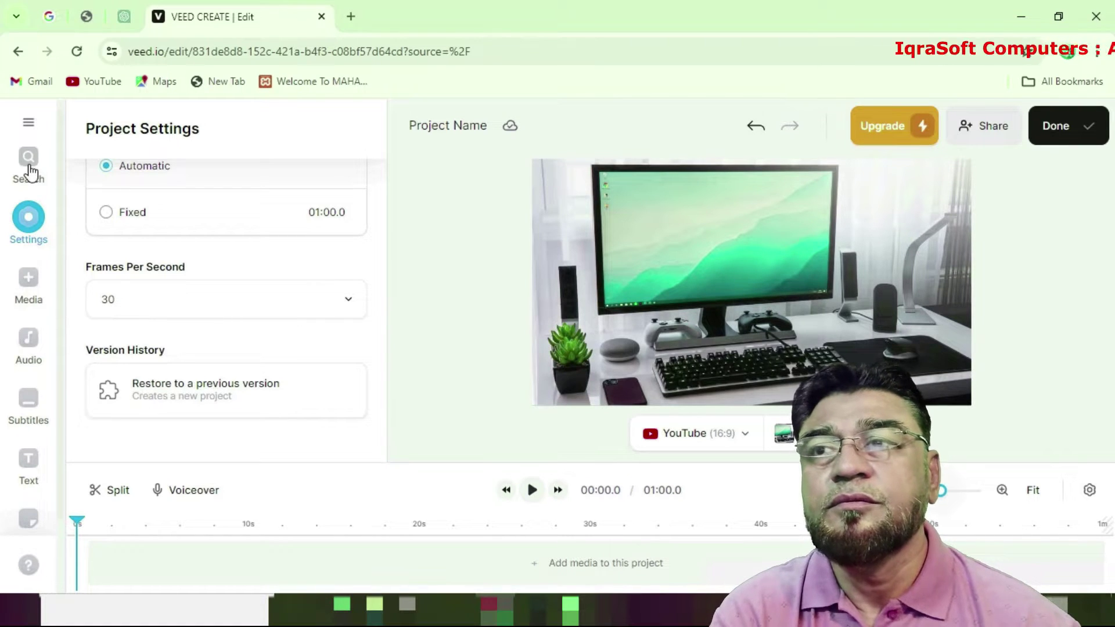
Step: Open the Media panel, look over the Record options, then go back to Add media
{"action": "left_click", "coordinate": [33, 296]}
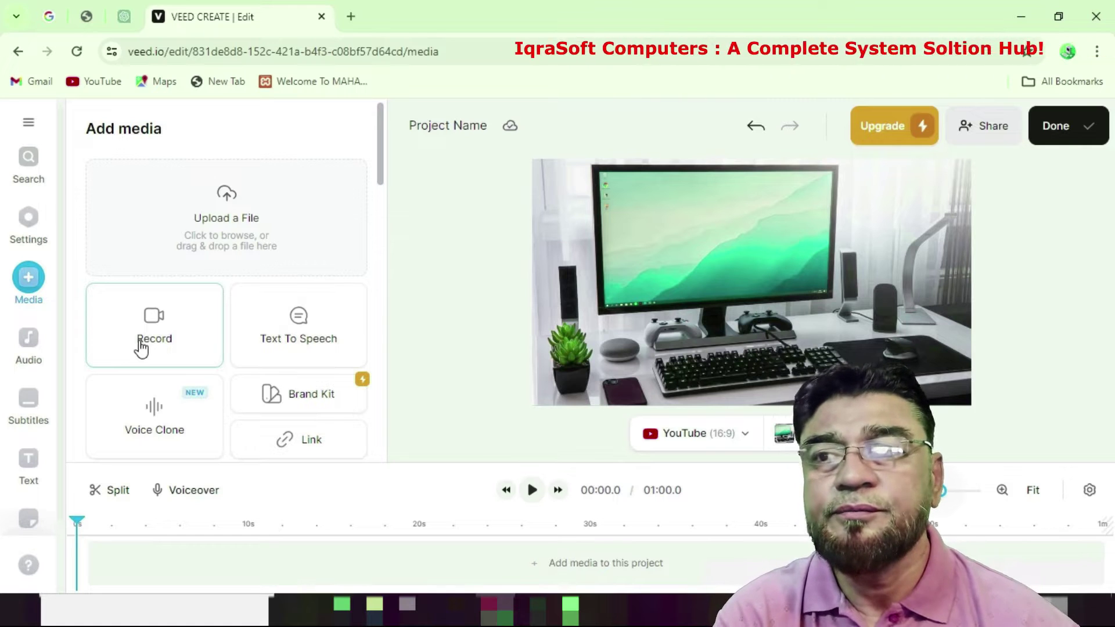
{"action": "left_click", "coordinate": [141, 348]}
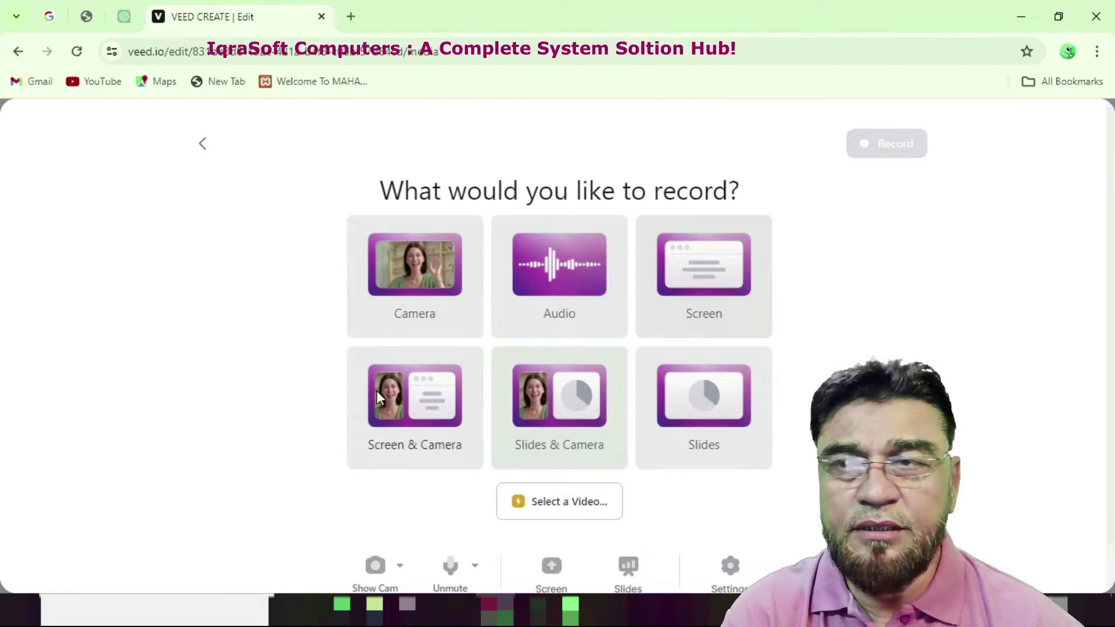
{"action": "left_click", "coordinate": [210, 153]}
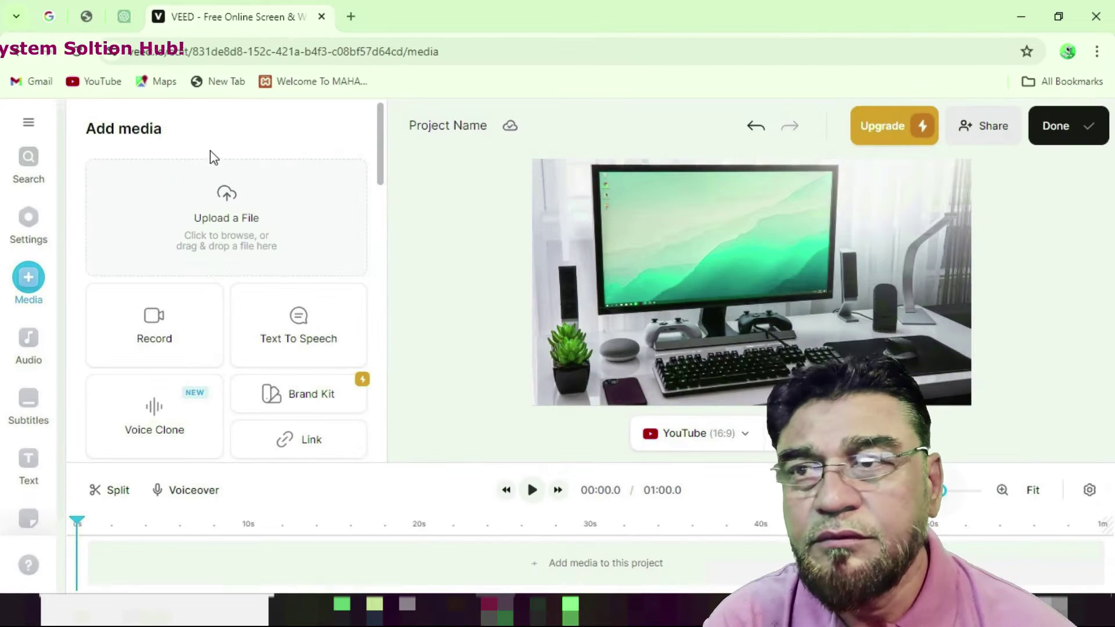
Step: Preview the Text-to-Speech panel, keeping US English, then return to the media options
{"action": "left_click", "coordinate": [293, 348]}
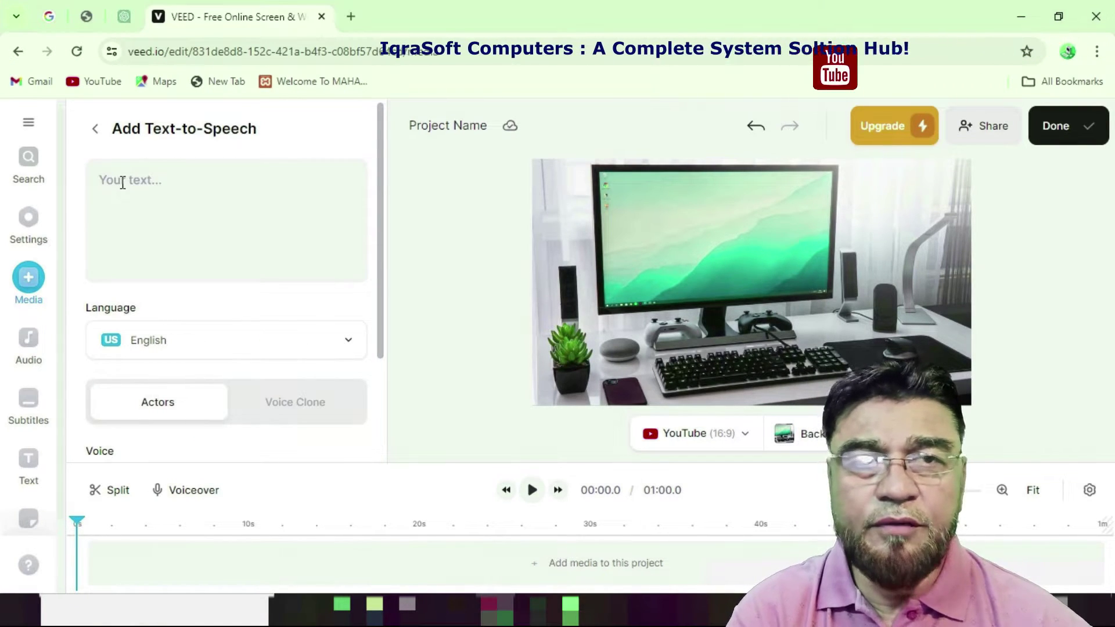
{"action": "left_click", "coordinate": [347, 346]}
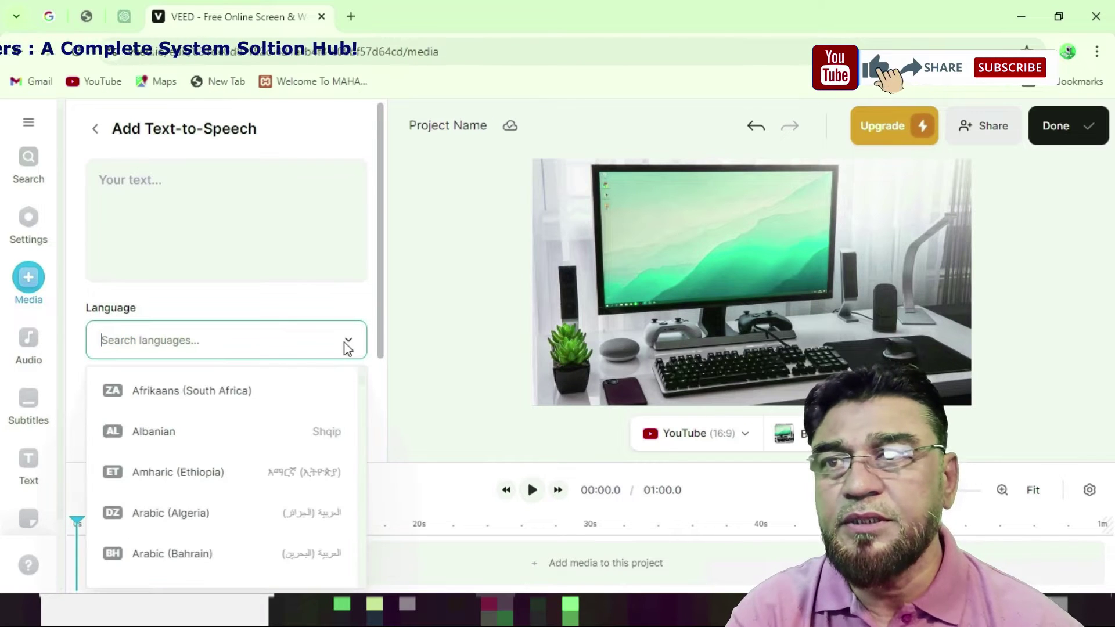
{"action": "left_click", "coordinate": [347, 346]}
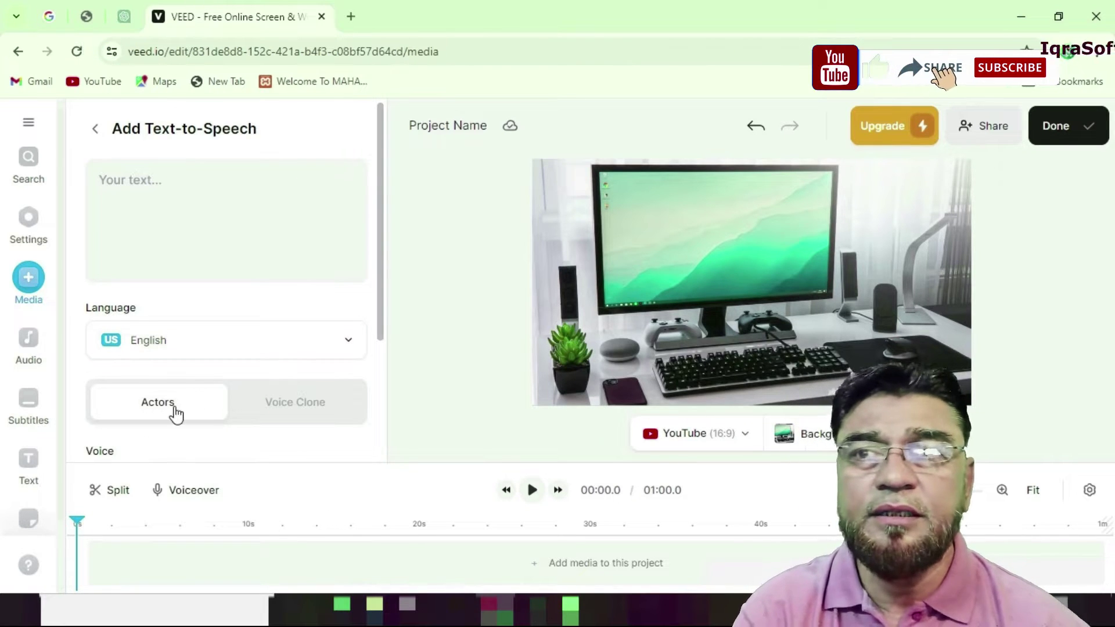
{"action": "scroll", "coordinate": [386, 308], "scroll_direction": "down", "scroll_amount": 1}
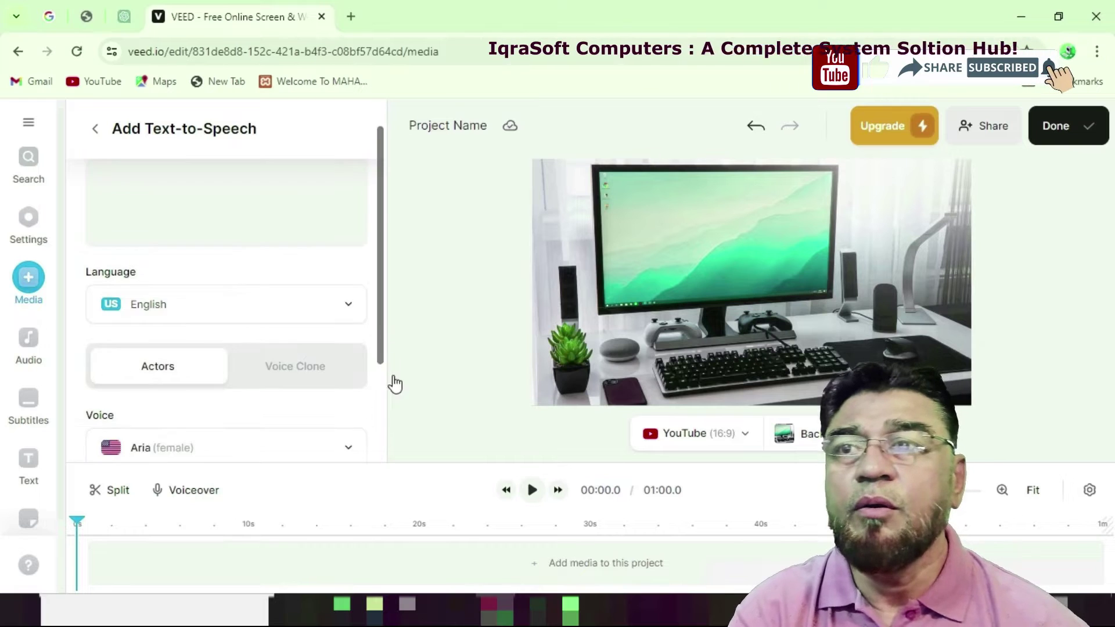
{"action": "scroll", "coordinate": [394, 383], "scroll_direction": "down", "scroll_amount": 3}
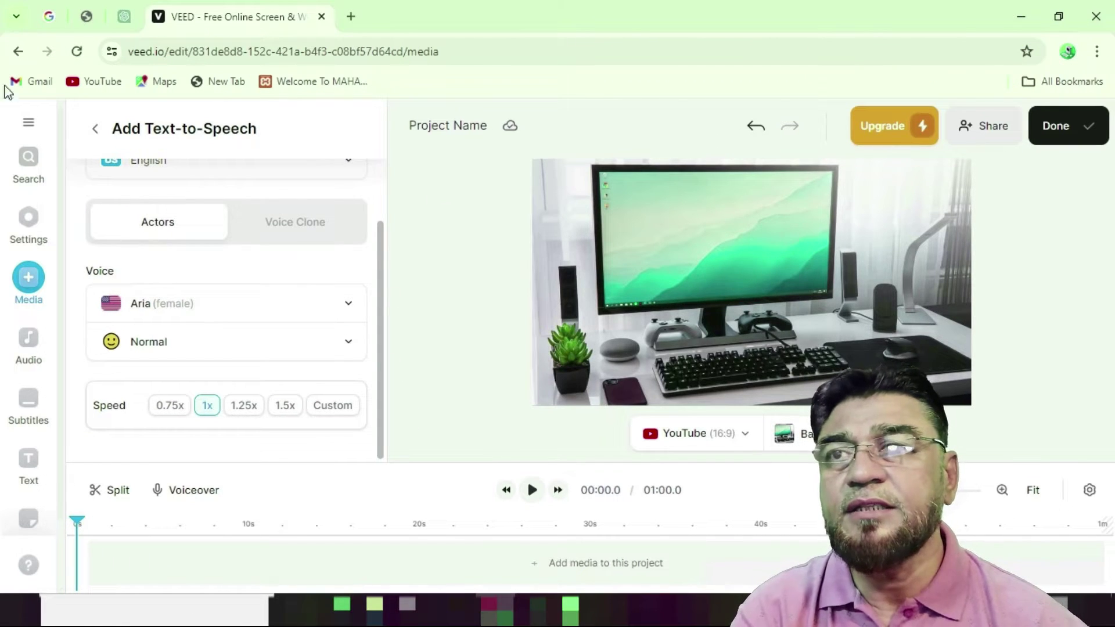
{"action": "left_click", "coordinate": [94, 134]}
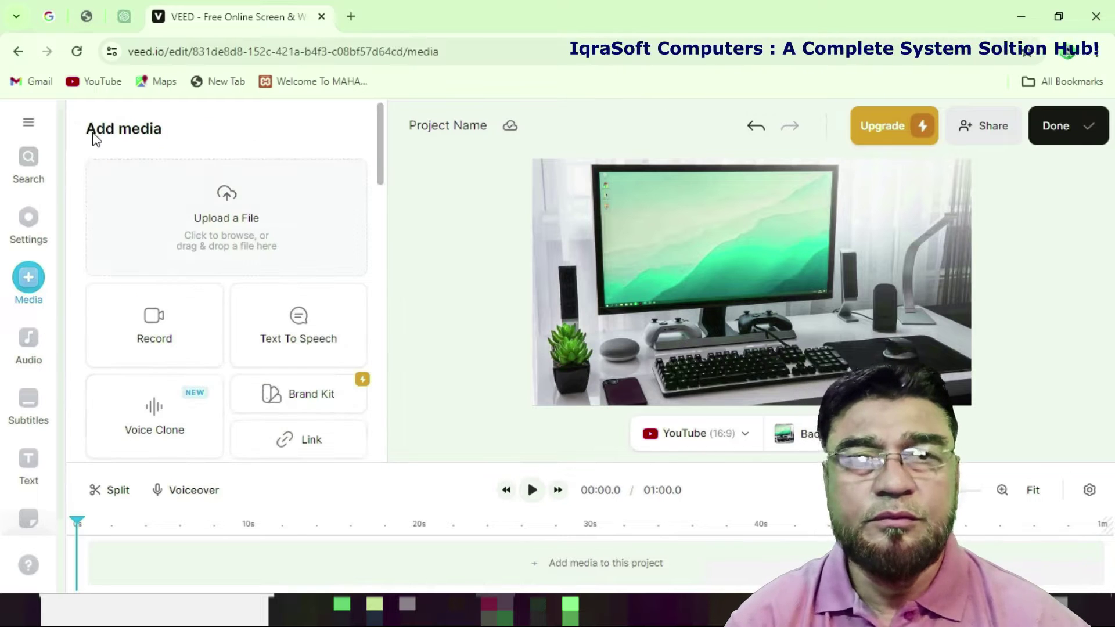
Step: Start a voice clone, allow microphone access, record a first take, then discard it
{"action": "left_click", "coordinate": [172, 426]}
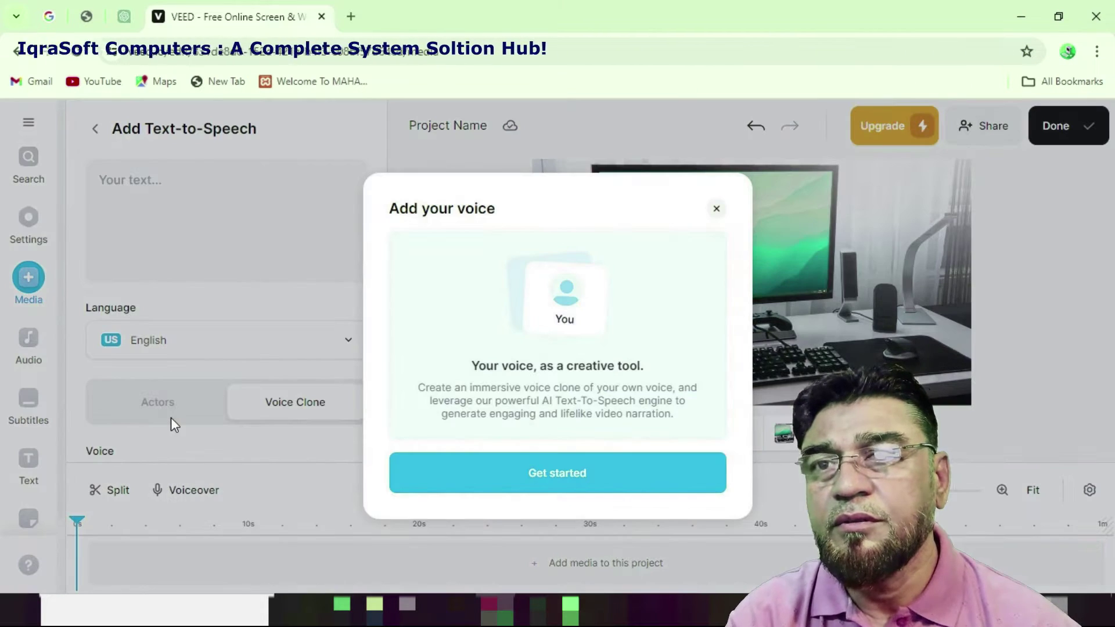
{"action": "left_click", "coordinate": [609, 486]}
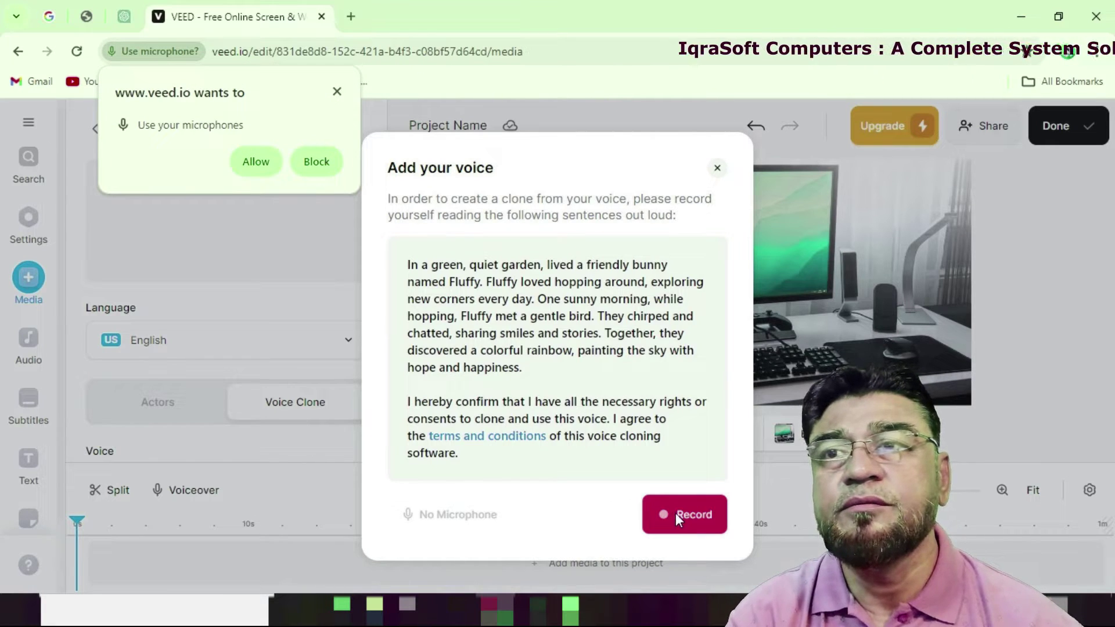
{"action": "left_click", "coordinate": [253, 164]}
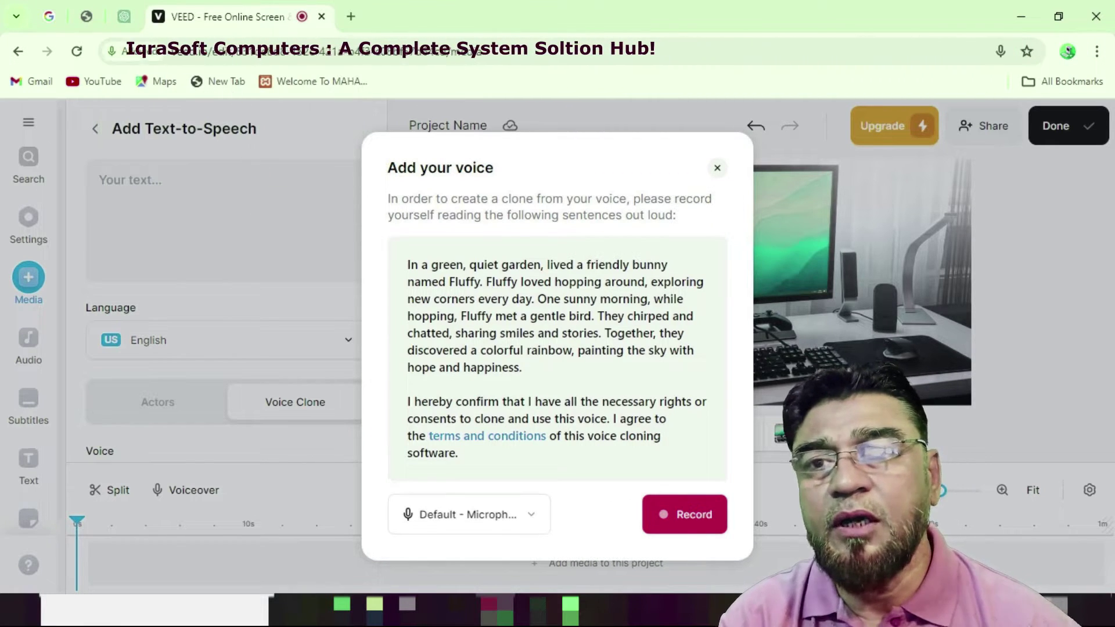
{"action": "left_click", "coordinate": [692, 512]}
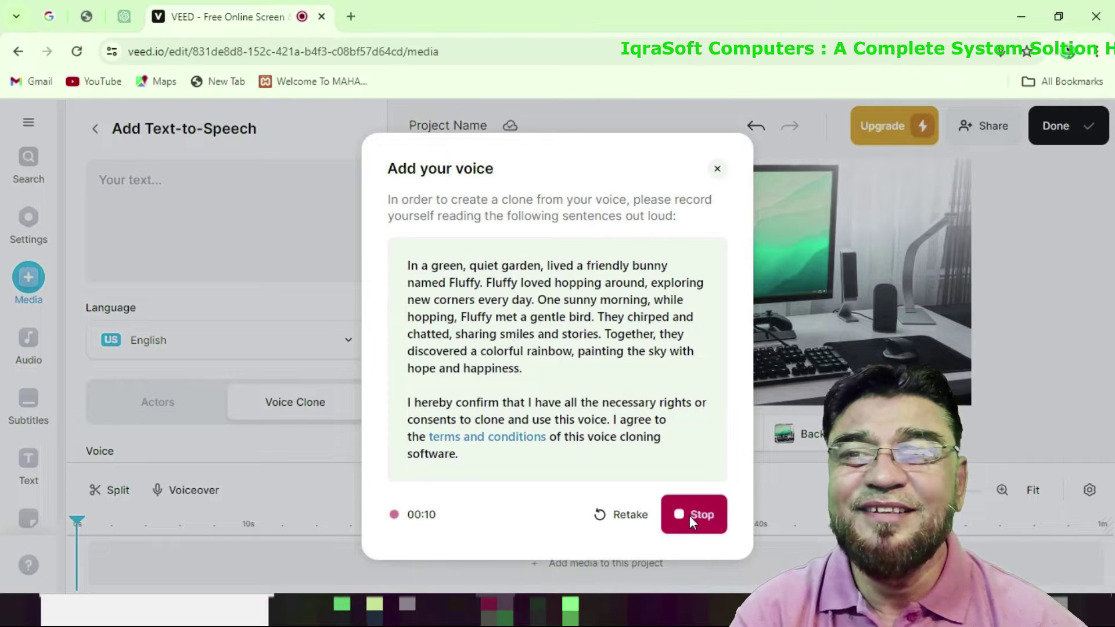
{"action": "left_click", "coordinate": [689, 515]}
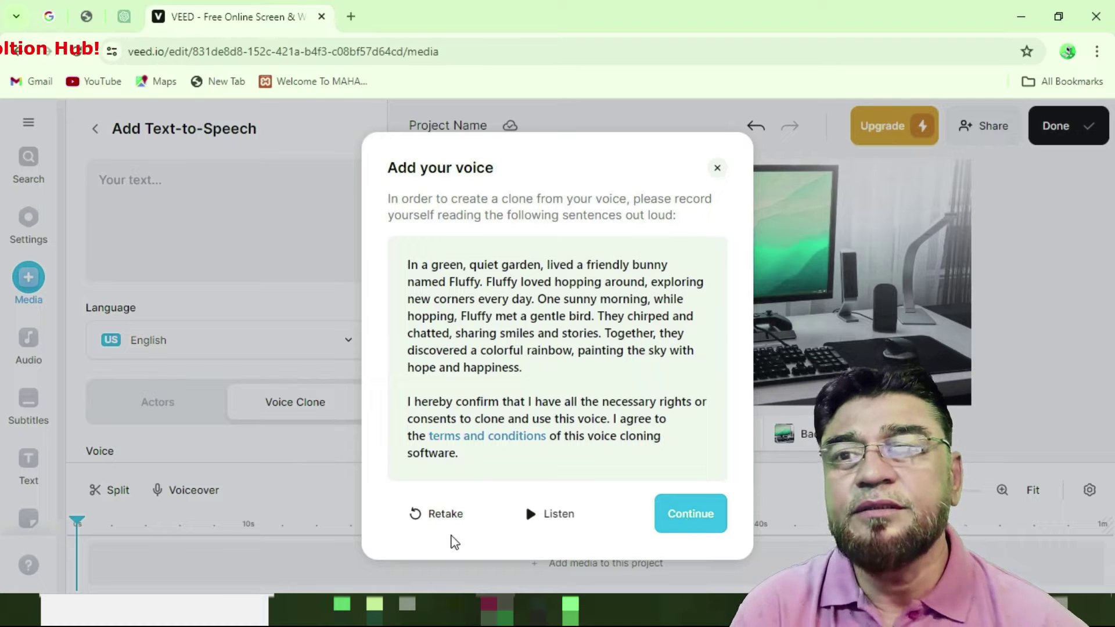
{"action": "left_click", "coordinate": [432, 514]}
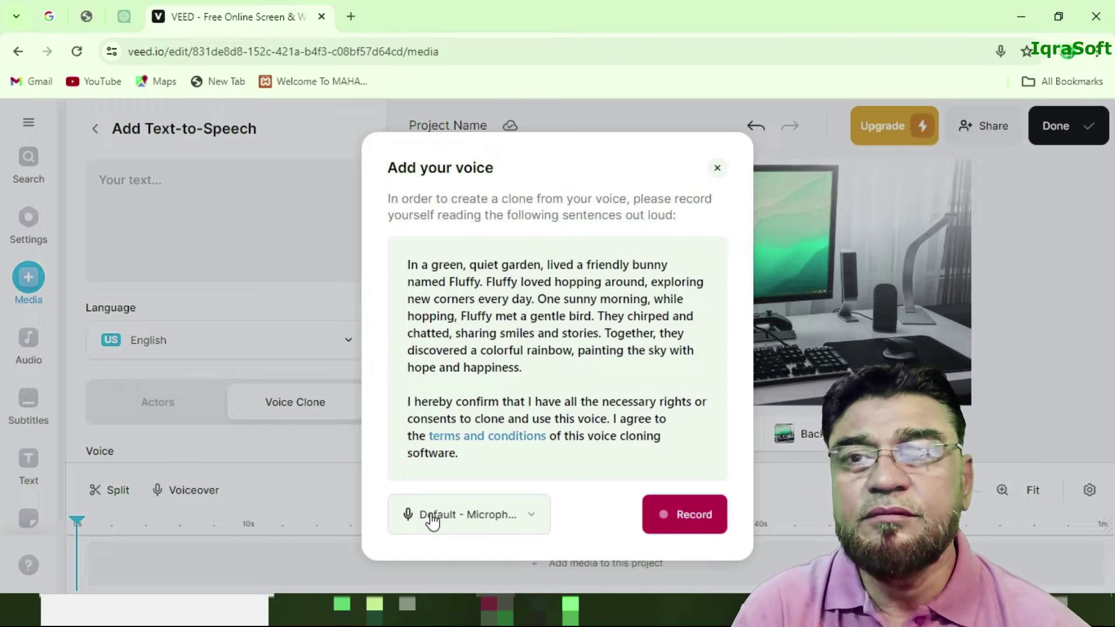
Step: Record a fresh reading of the script, about 45 seconds long, for the voice clone
{"action": "left_click", "coordinate": [681, 514]}
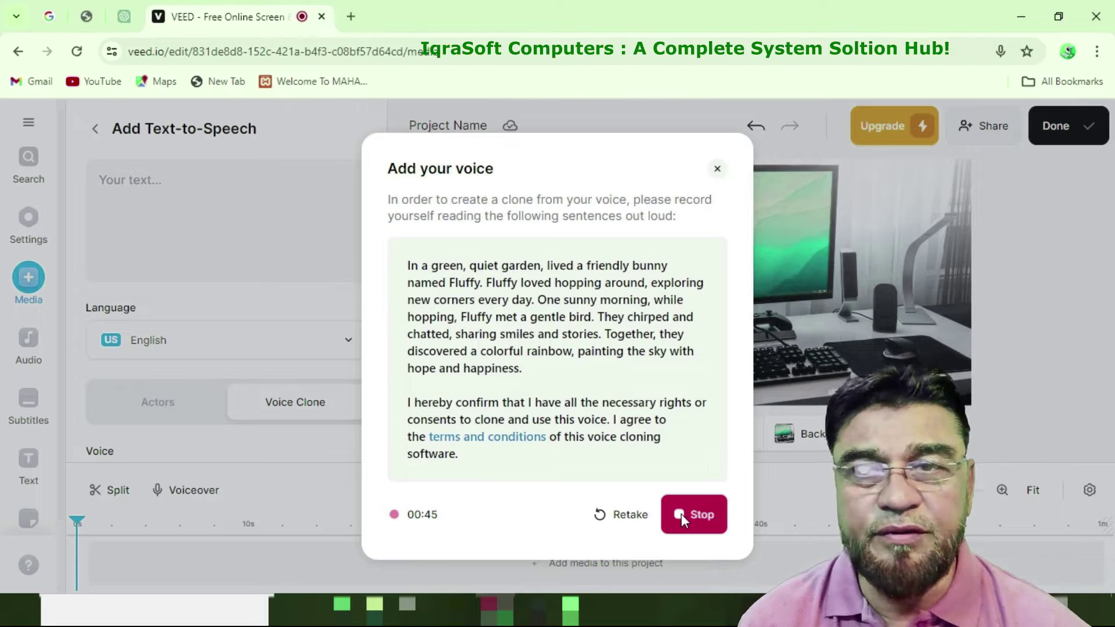
{"action": "left_click", "coordinate": [681, 513]}
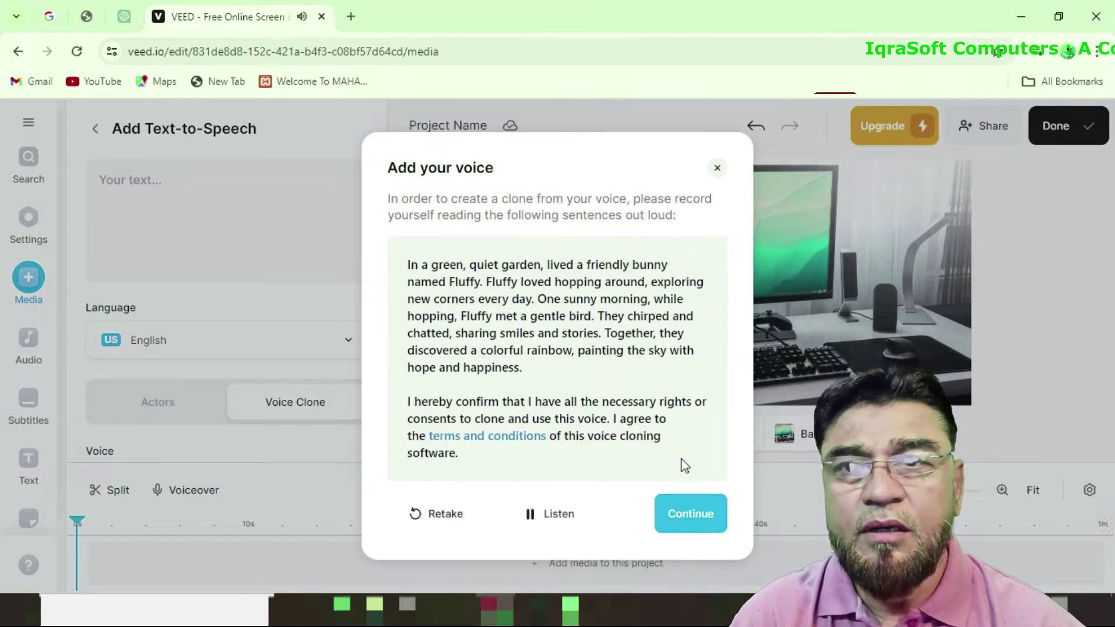
Step: Stop playback of the new recording and submit it to create the voice clone
{"action": "left_click", "coordinate": [535, 522]}
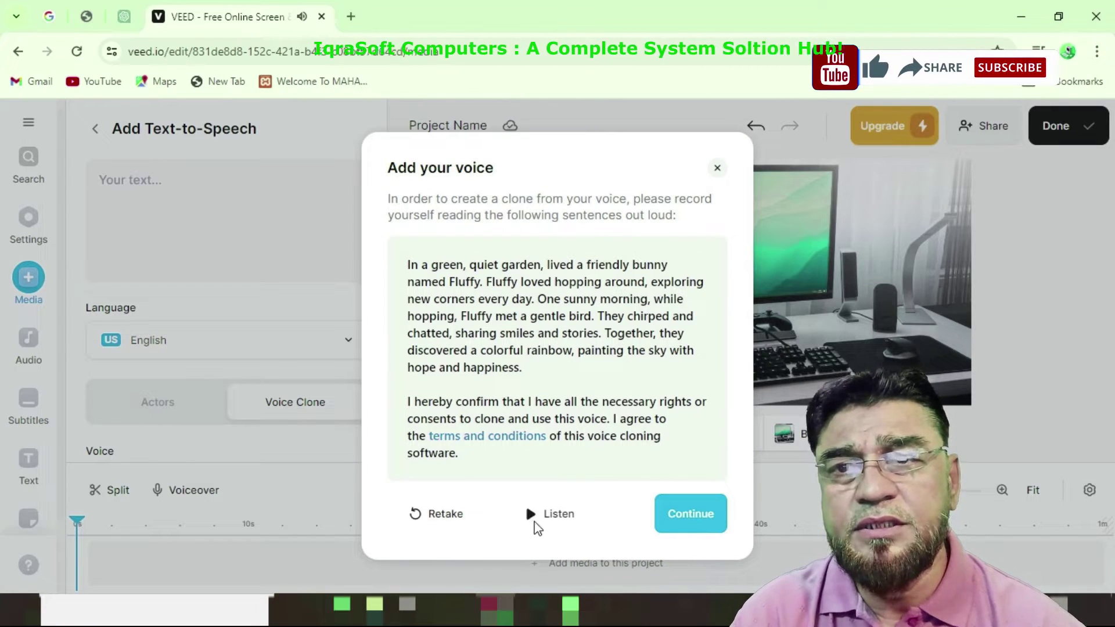
{"action": "left_click", "coordinate": [688, 508]}
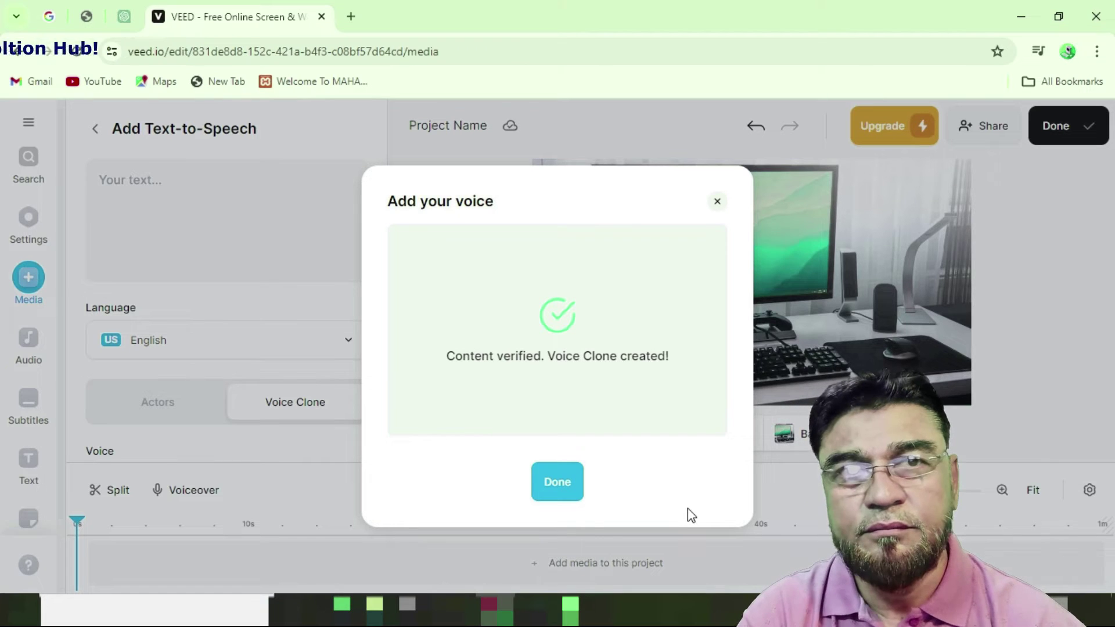
Step: Close the voice-clone confirmation and bring up the Subtitles panel by way of Audio
{"action": "left_click", "coordinate": [552, 481]}
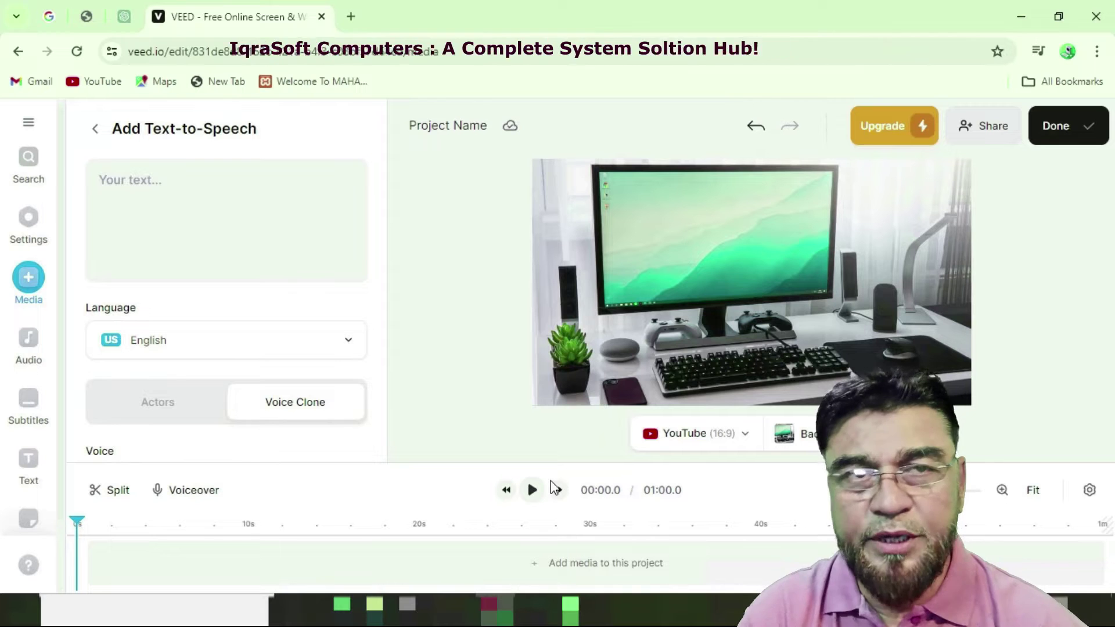
{"action": "left_click", "coordinate": [25, 364]}
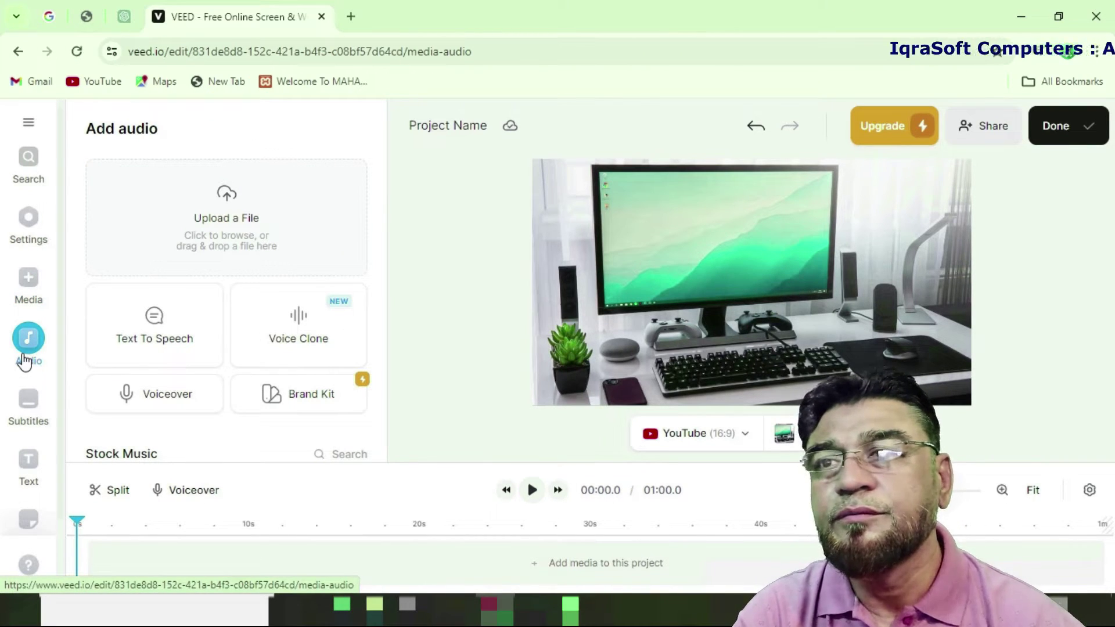
{"action": "left_click", "coordinate": [25, 405]}
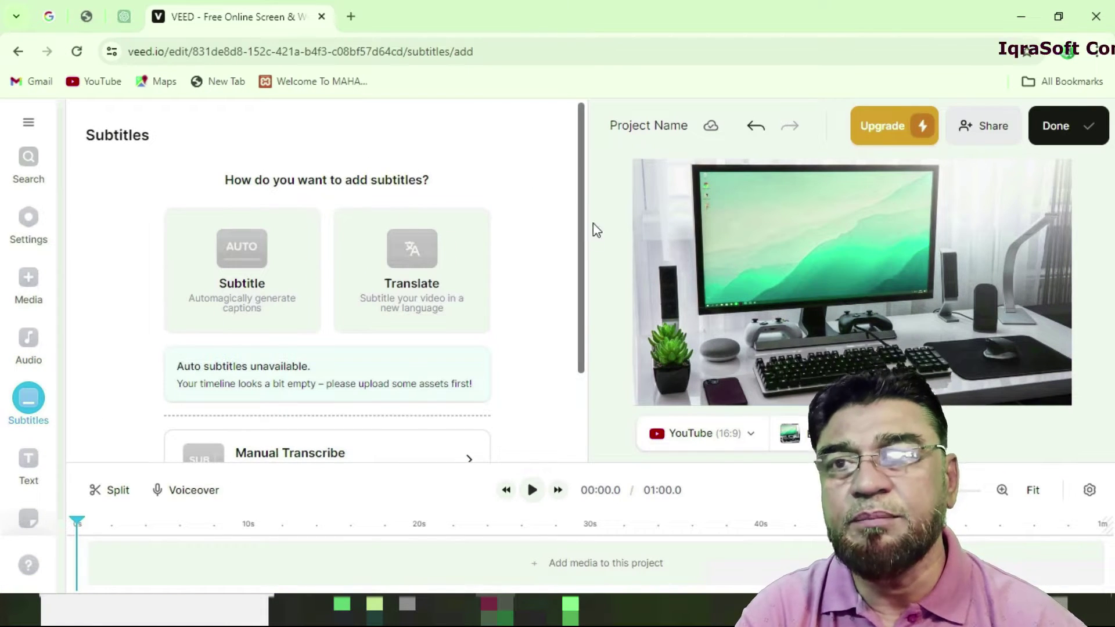
Step: Scroll through the Subtitles options, then switch to the Add Text panel with its style presets
{"action": "left_click_drag", "start_coordinate": [583, 224], "coordinate": [584, 385]}
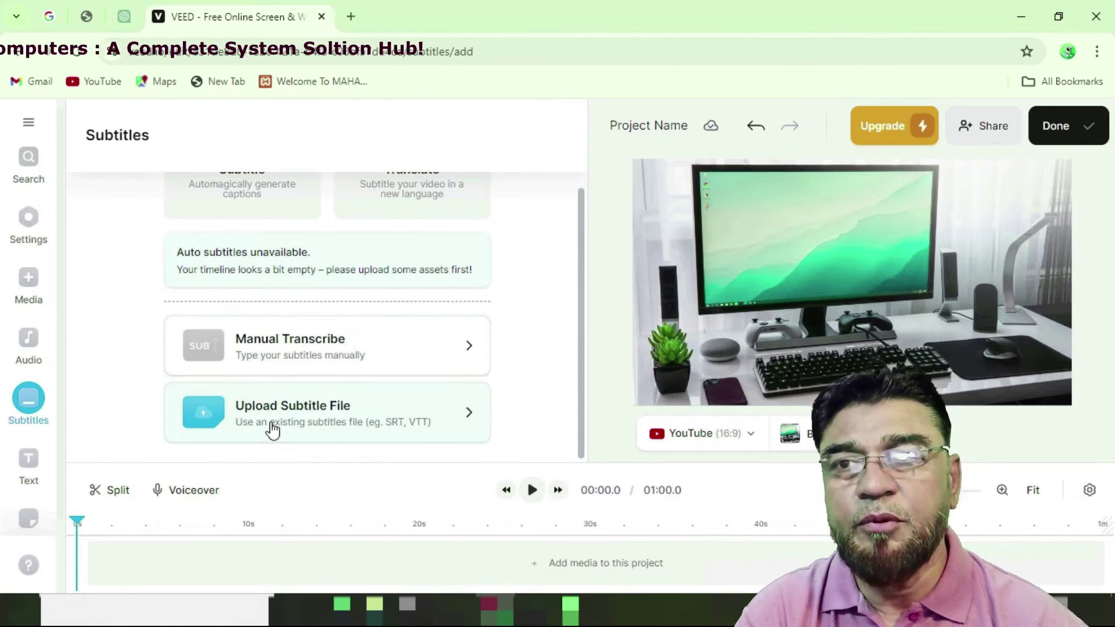
{"action": "left_click", "coordinate": [26, 467]}
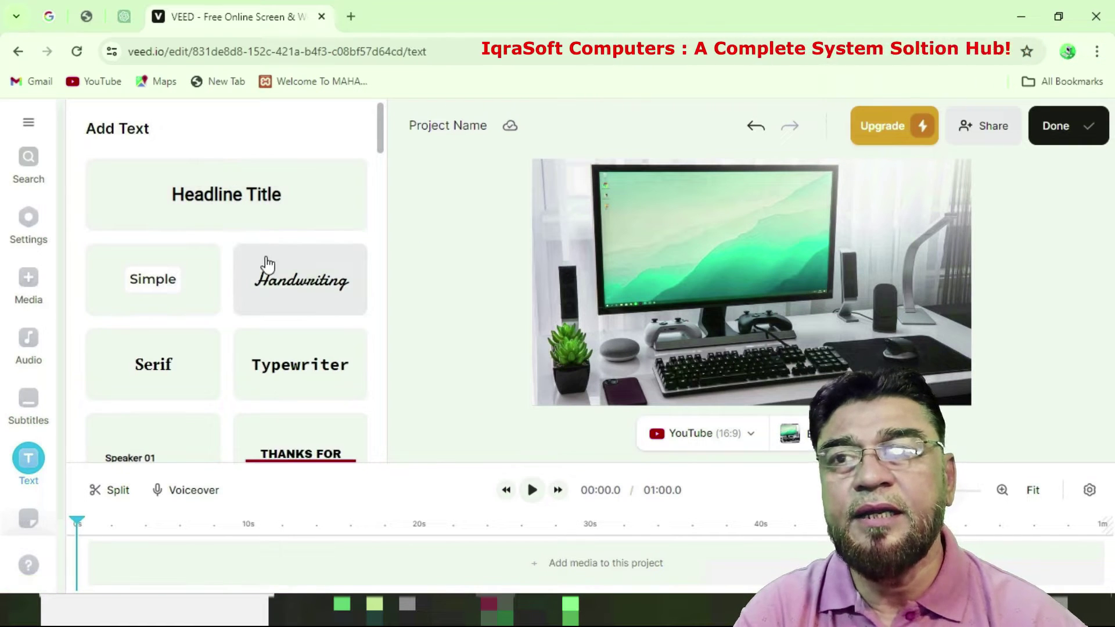
Step: Add a Handwriting-style text overlay, move it higher, and change its text to 'IqraSoft'
{"action": "left_click", "coordinate": [285, 282]}
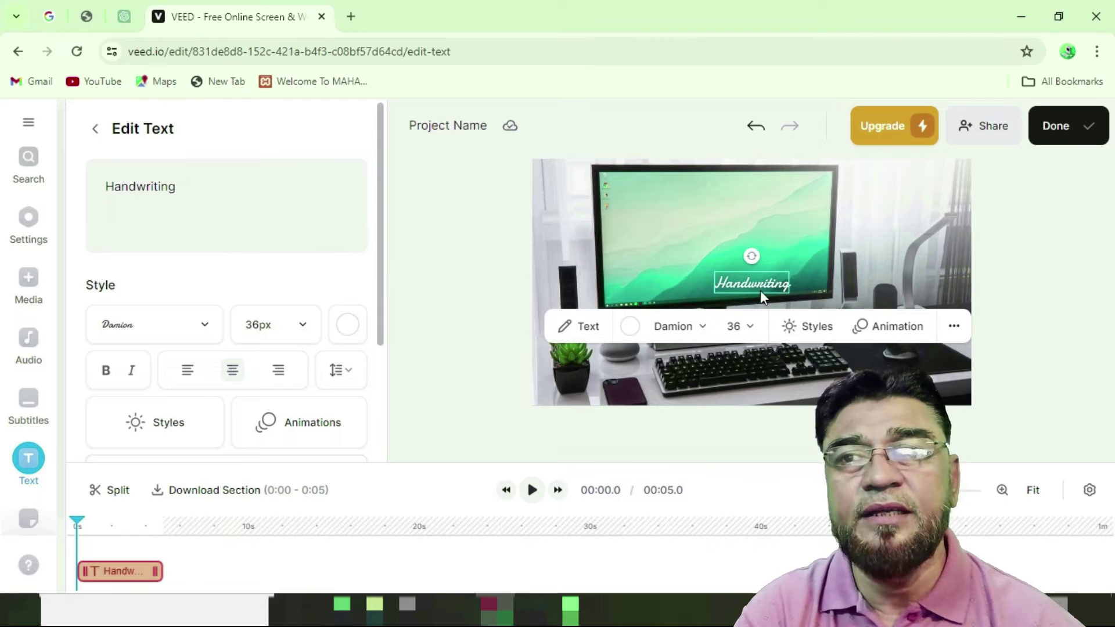
{"action": "left_click_drag", "start_coordinate": [736, 288], "coordinate": [702, 244]}
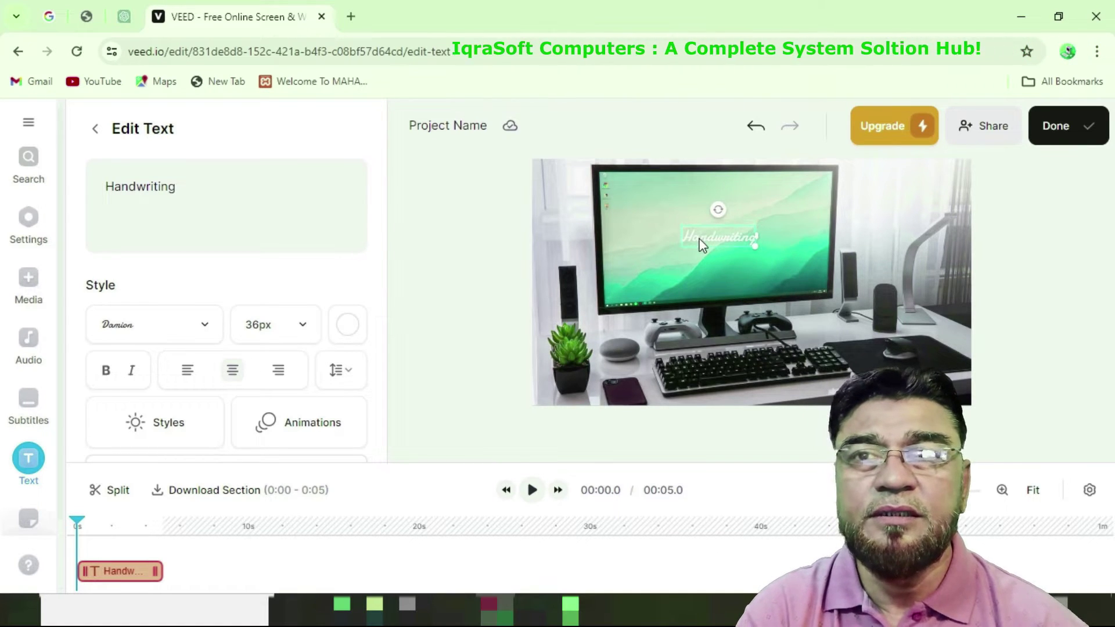
{"action": "double_click", "coordinate": [193, 188]}
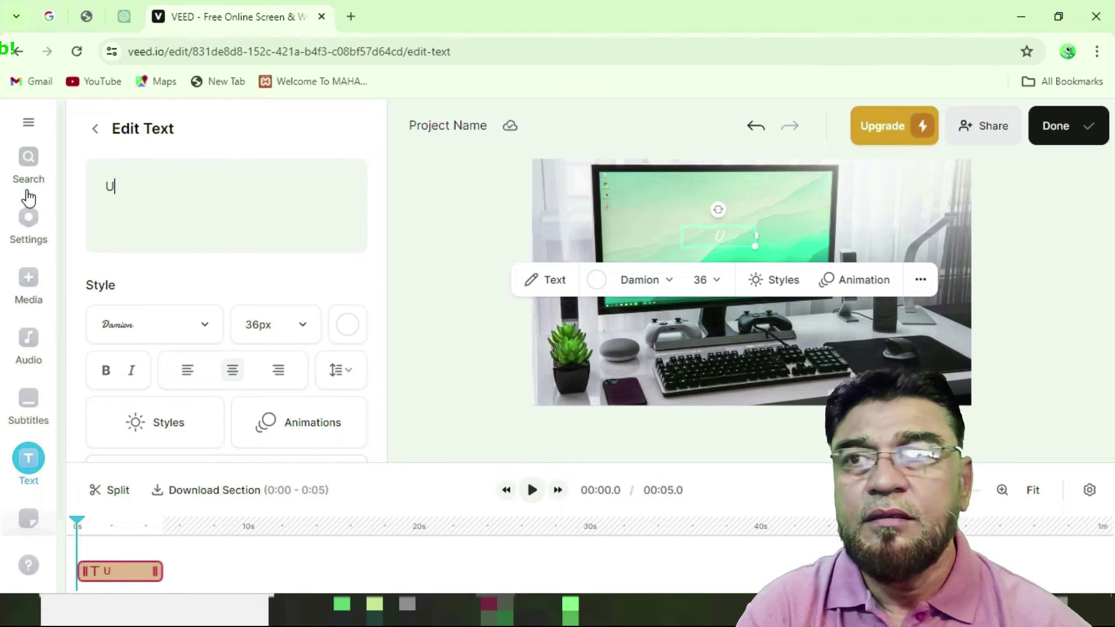
{"action": "key", "text": "BackSpace"}
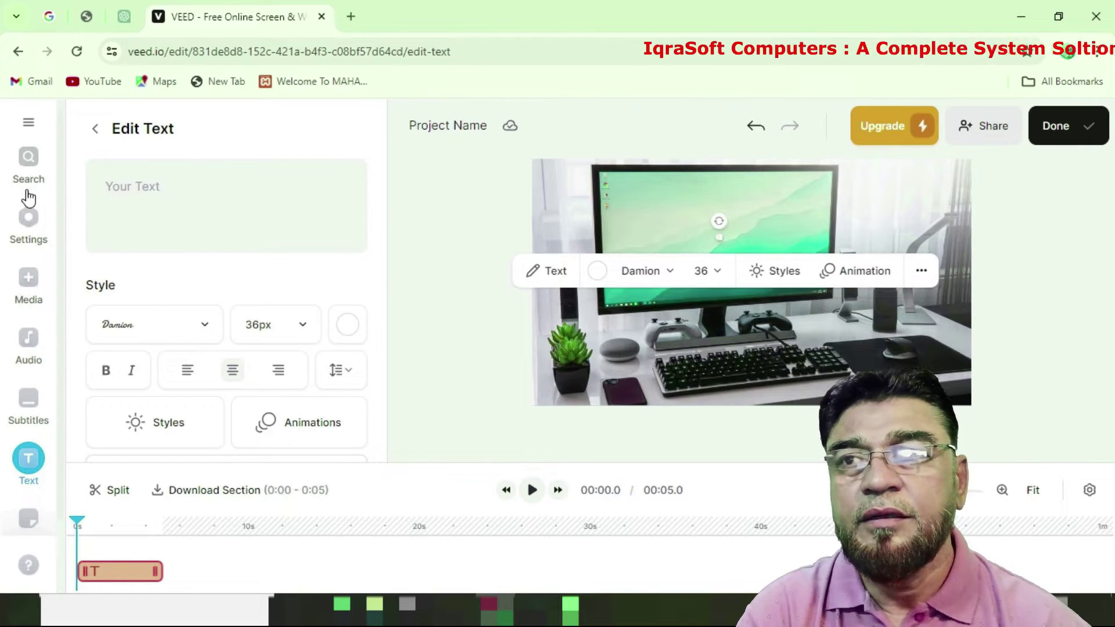
{"action": "type", "text": "IqraSo"}
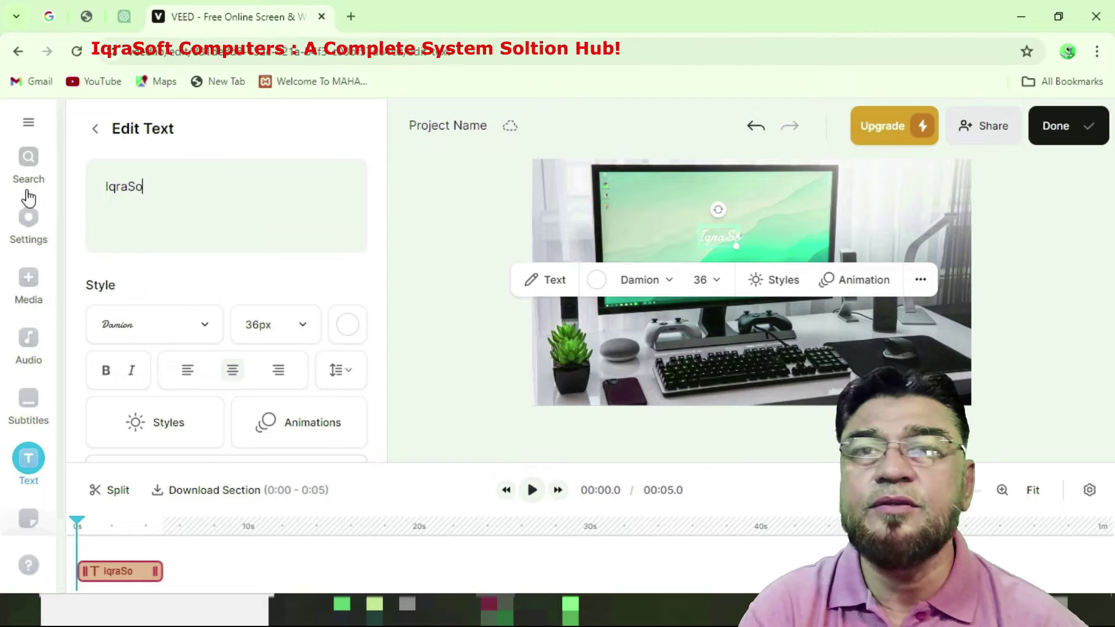
{"action": "type", "text": "ft"}
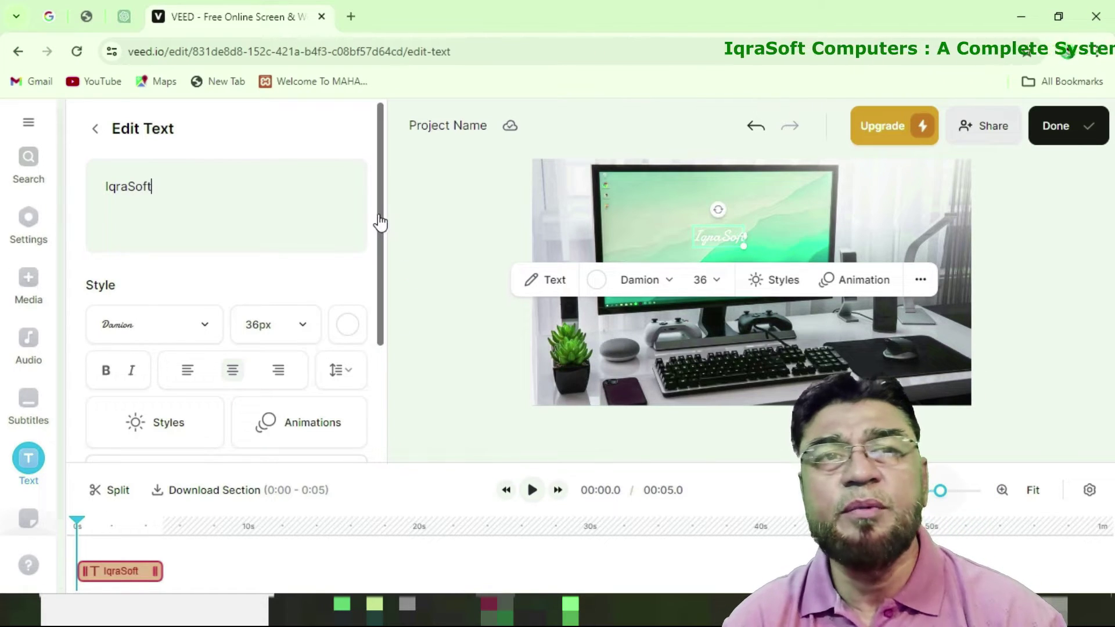
Step: Position the IqraSoft title on the monitor with slight nudges up and right
{"action": "left_click_drag", "start_coordinate": [381, 226], "coordinate": [386, 373]}
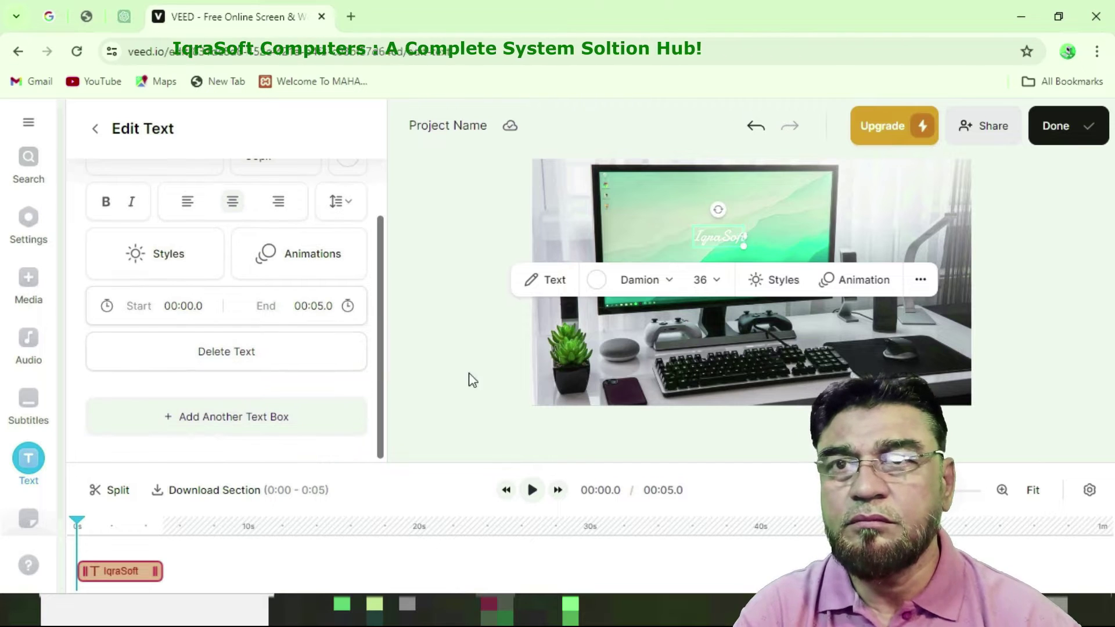
{"action": "left_click_drag", "start_coordinate": [730, 236], "coordinate": [735, 231]}
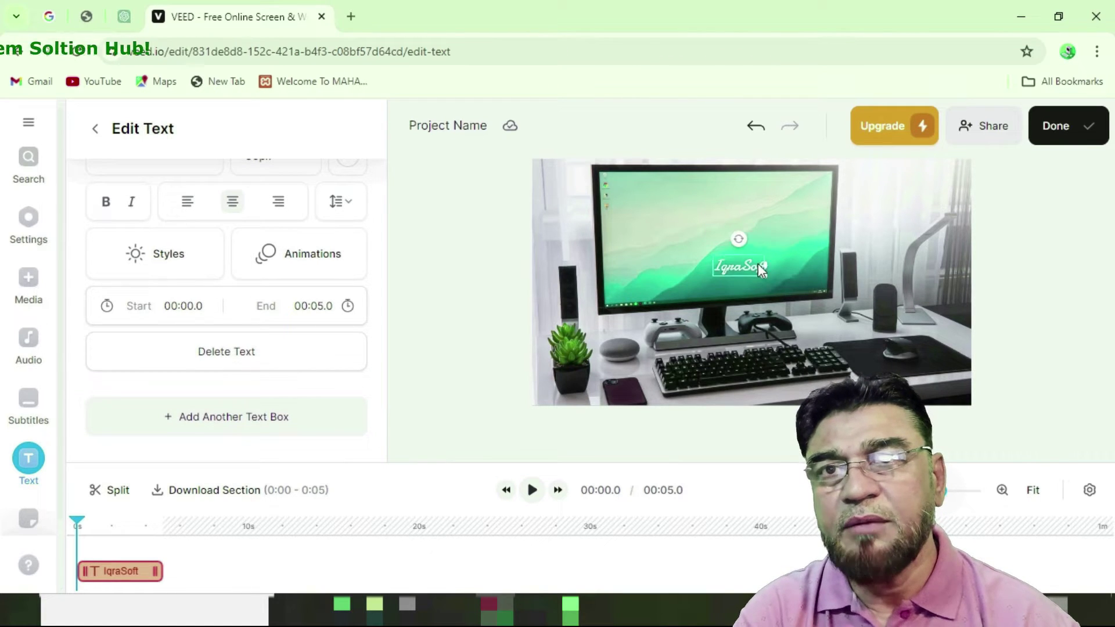
{"action": "left_click_drag", "start_coordinate": [797, 264], "coordinate": [802, 264]}
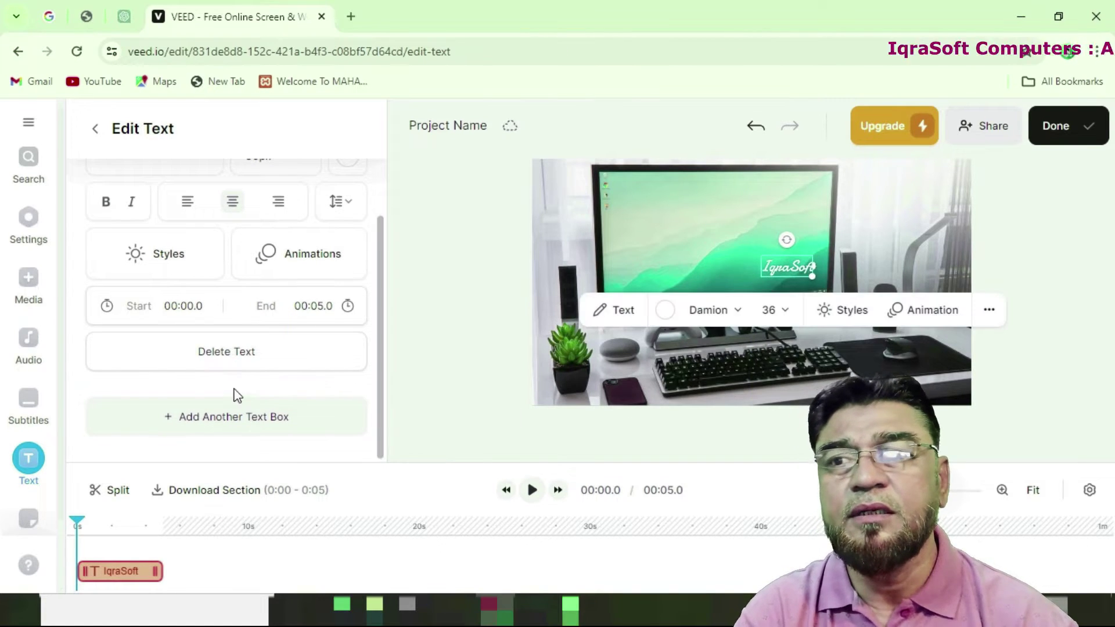
Step: Browse Elements, check the Help Center and the YouTube 16:9 settings, then return to Media
{"action": "left_click", "coordinate": [30, 526]}
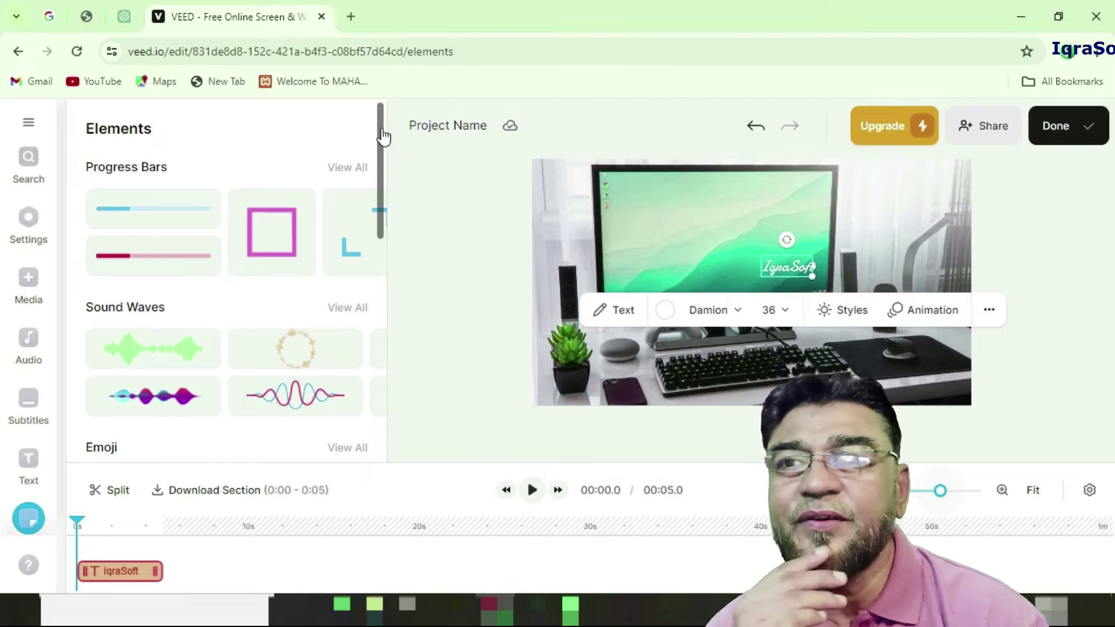
{"action": "left_click_drag", "start_coordinate": [383, 136], "coordinate": [397, 200]}
{"action": "left_click", "coordinate": [29, 565]}
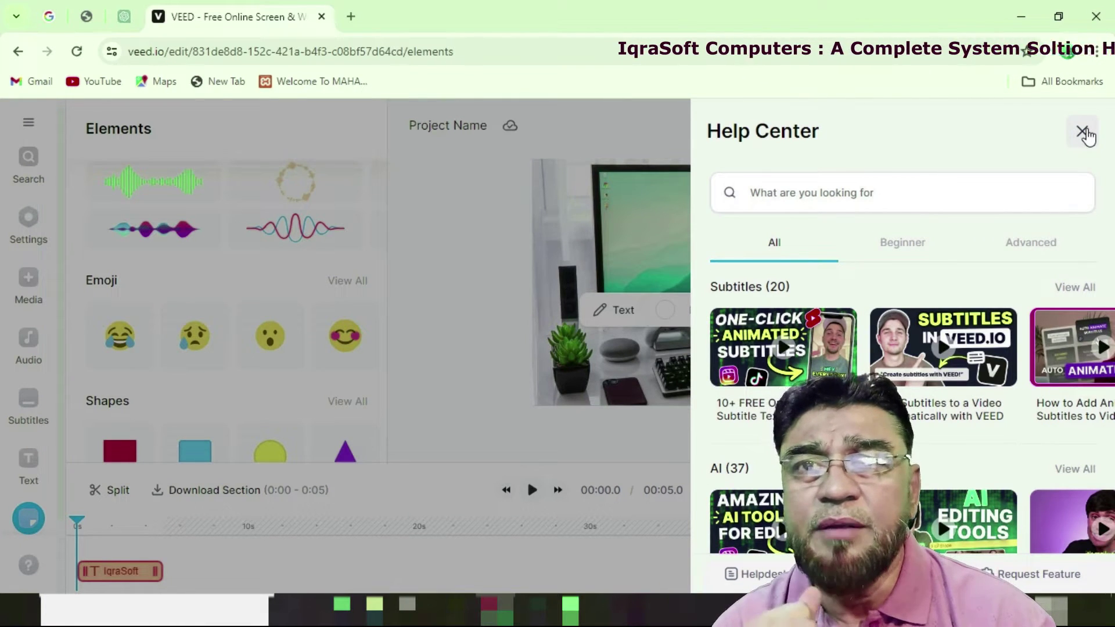
{"action": "left_click", "coordinate": [1083, 133]}
{"action": "left_click", "coordinate": [28, 236]}
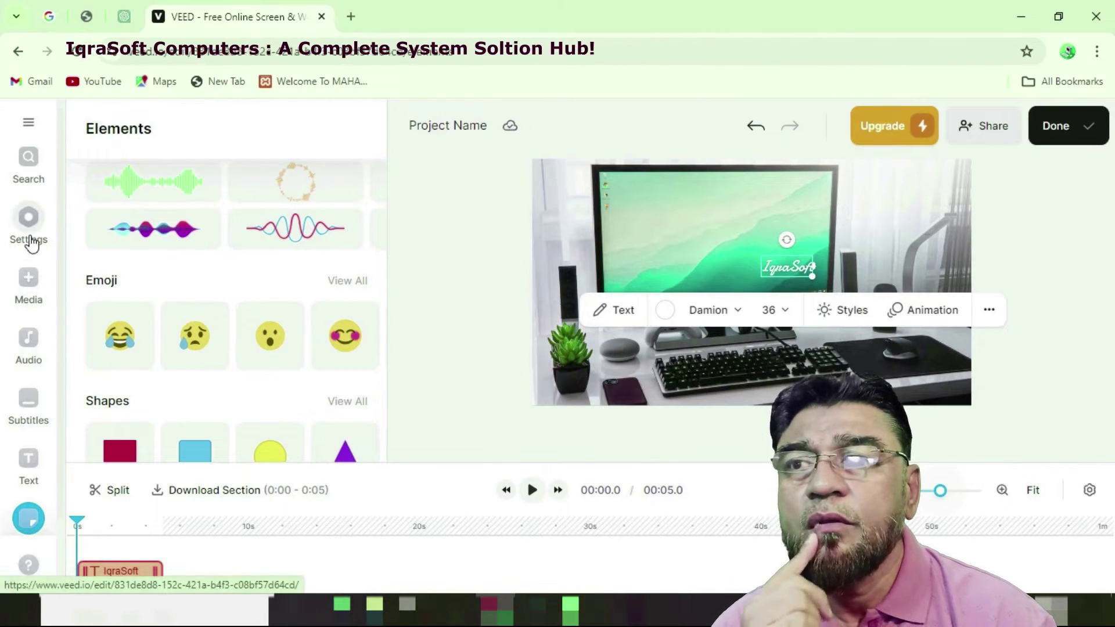
{"action": "left_click", "coordinate": [28, 284]}
Step: Start an AI avatar with the Avery (formal) character in English (UK), then switch to ChatGPT
{"action": "left_click_drag", "start_coordinate": [391, 159], "coordinate": [413, 231]}
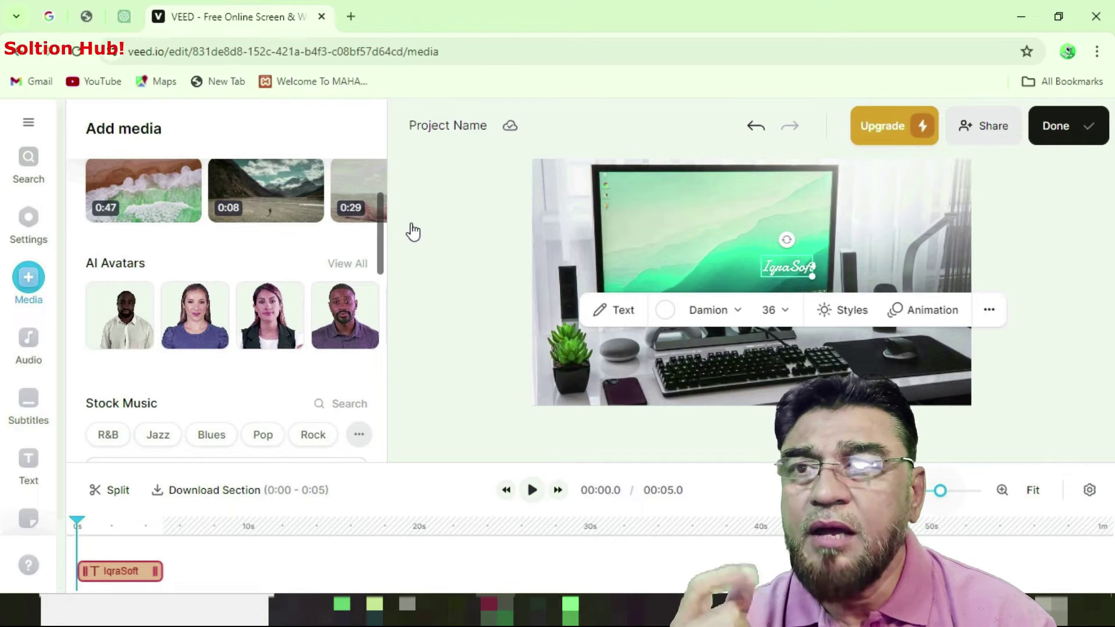
{"action": "left_click", "coordinate": [189, 335]}
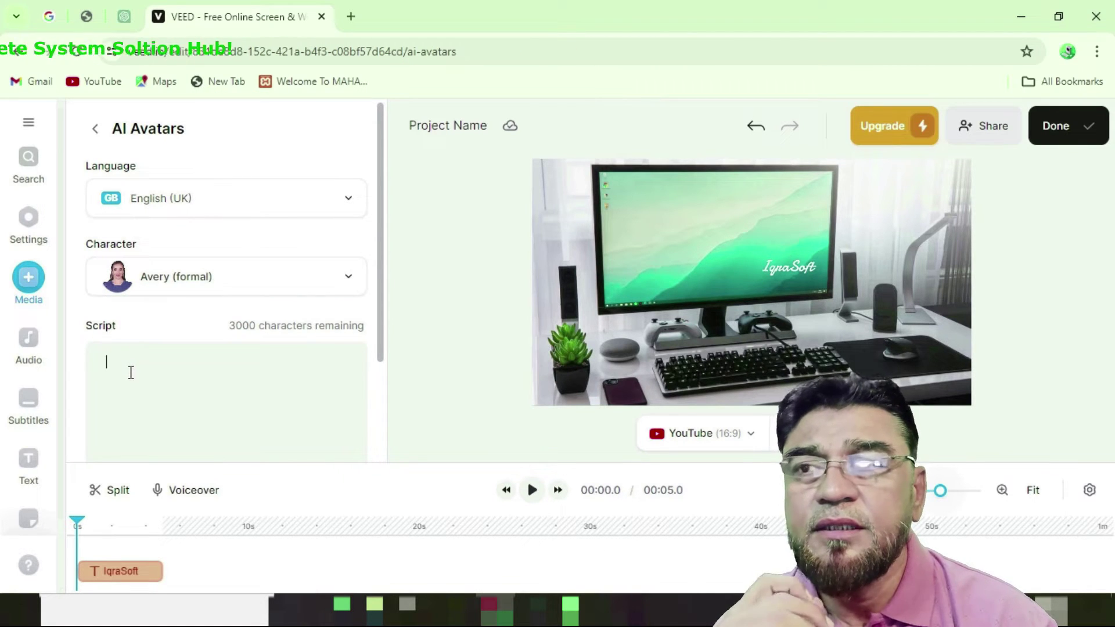
{"action": "key", "text": "ctrl+shift+Tab"}
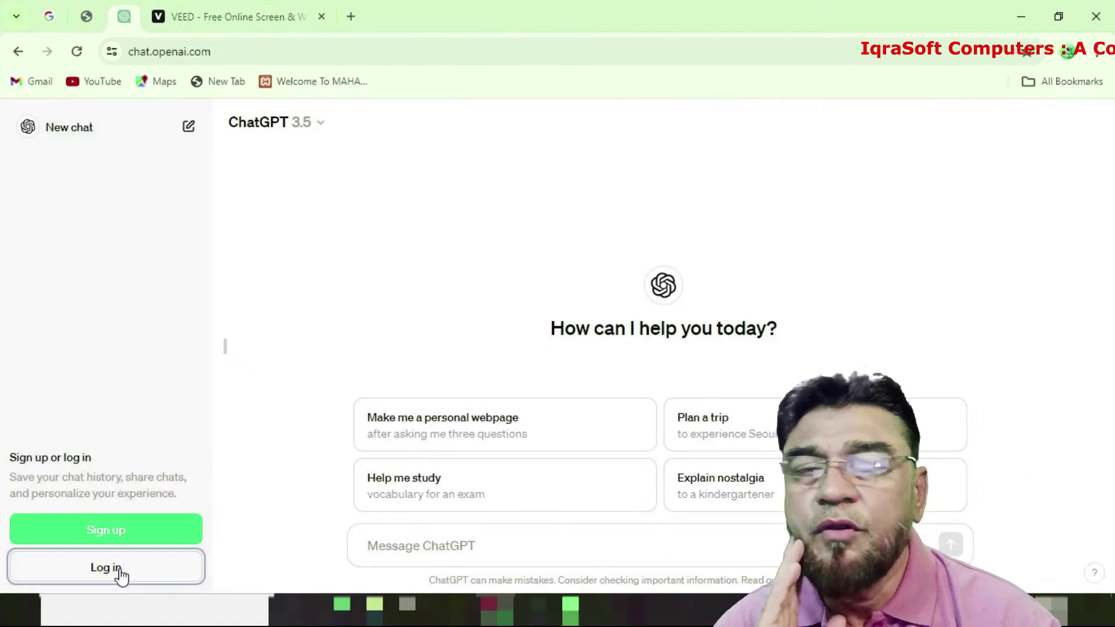
Step: Sign in to ChatGPT with the account e-mail and password, select the Ninite script, and return to VEED
{"action": "left_click", "coordinate": [110, 568]}
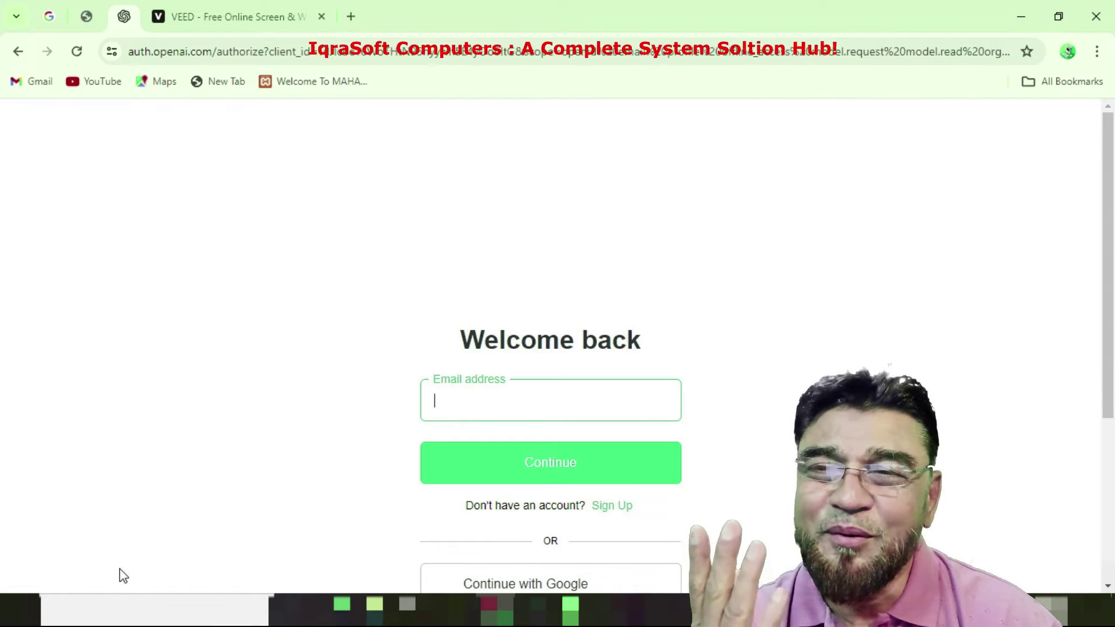
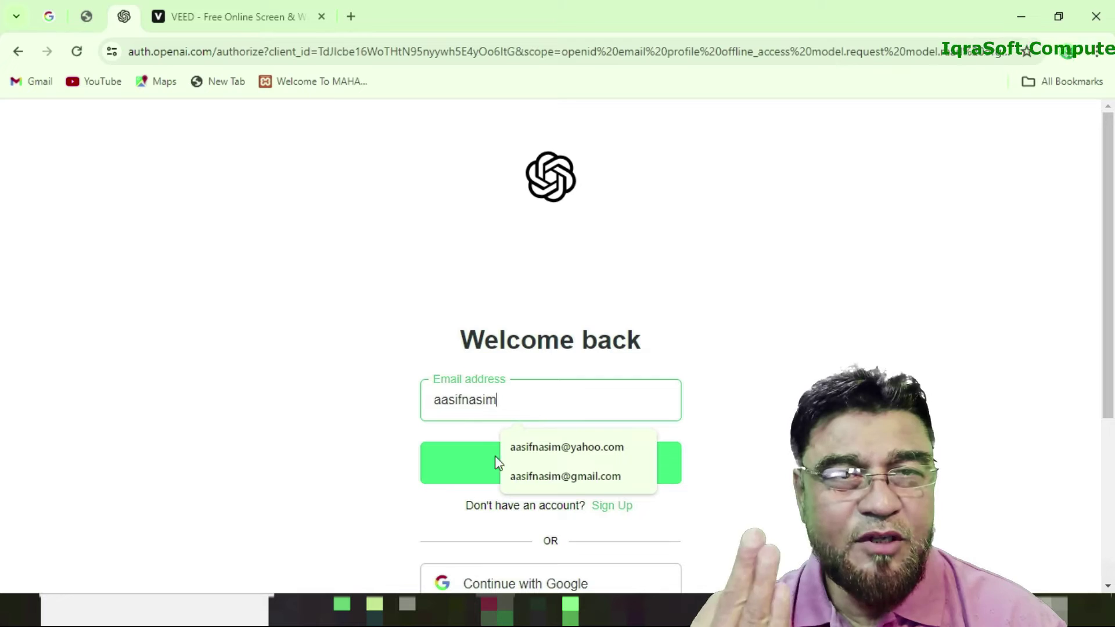
{"action": "left_click", "coordinate": [575, 480]}
{"action": "left_click", "coordinate": [450, 460]}
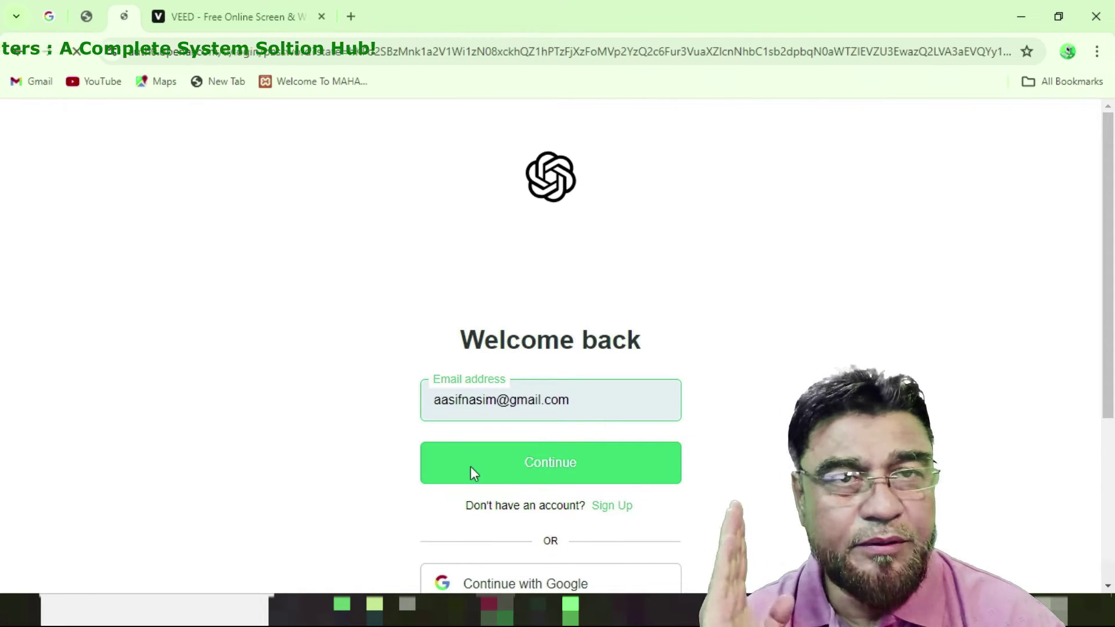
{"action": "type", "text": "•••••••••••"}
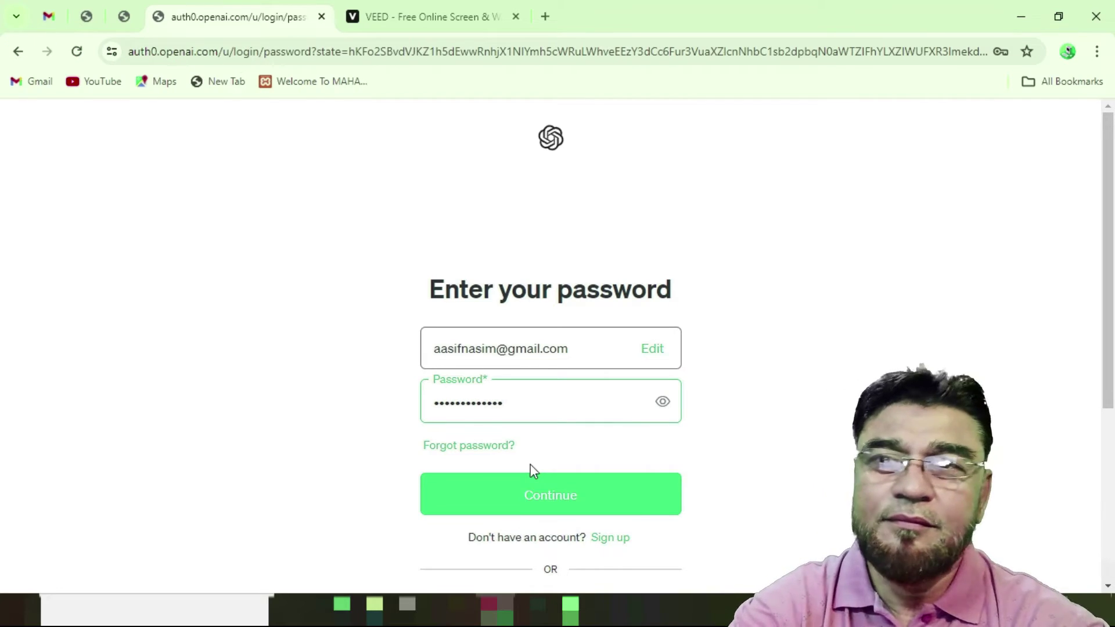
{"action": "left_click", "coordinate": [651, 511]}
{"action": "left_click_drag", "start_coordinate": [376, 174], "coordinate": [646, 500]}
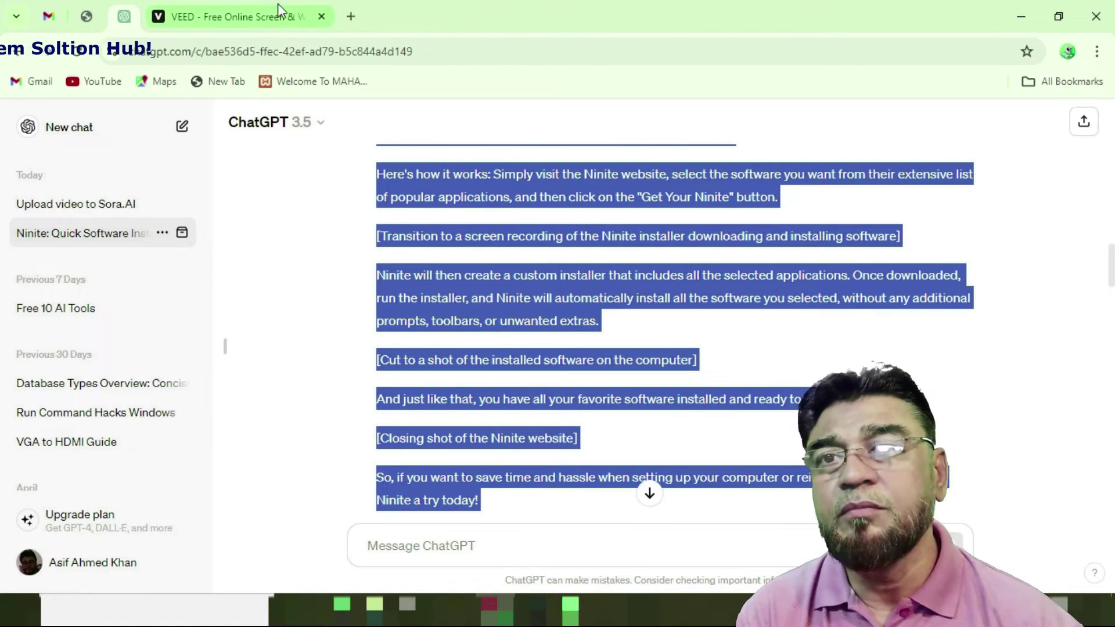
{"action": "left_click", "coordinate": [245, 17]}
Step: Paste the ChatGPT script into the avatar Script box, trim trailing blank lines, and select it all
{"action": "key", "text": "ctrl+v"}
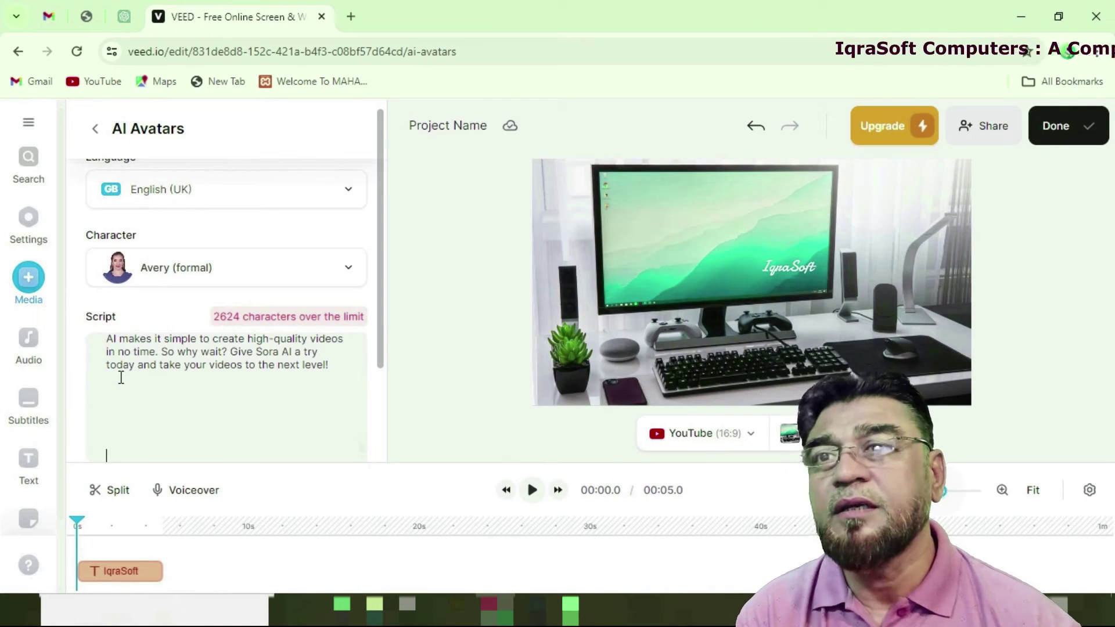
{"action": "key", "text": "BackSpace"}
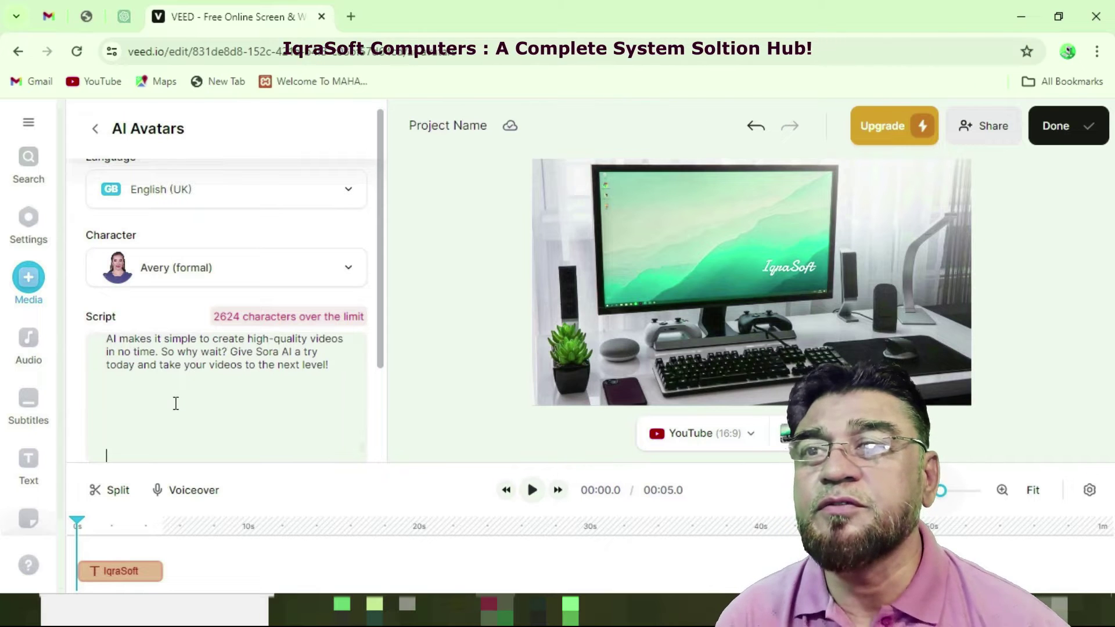
{"action": "key", "text": "BackSpace"}
{"action": "key", "text": "BackSpace"}
{"action": "key", "text": "BackSpace"}
{"action": "key", "text": "BackSpace"}
{"action": "key", "text": "BackSpace"}
{"action": "key", "text": "BackSpace"}
{"action": "scroll", "coordinate": [132, 434], "scroll_direction": "down", "scroll_amount": 2}
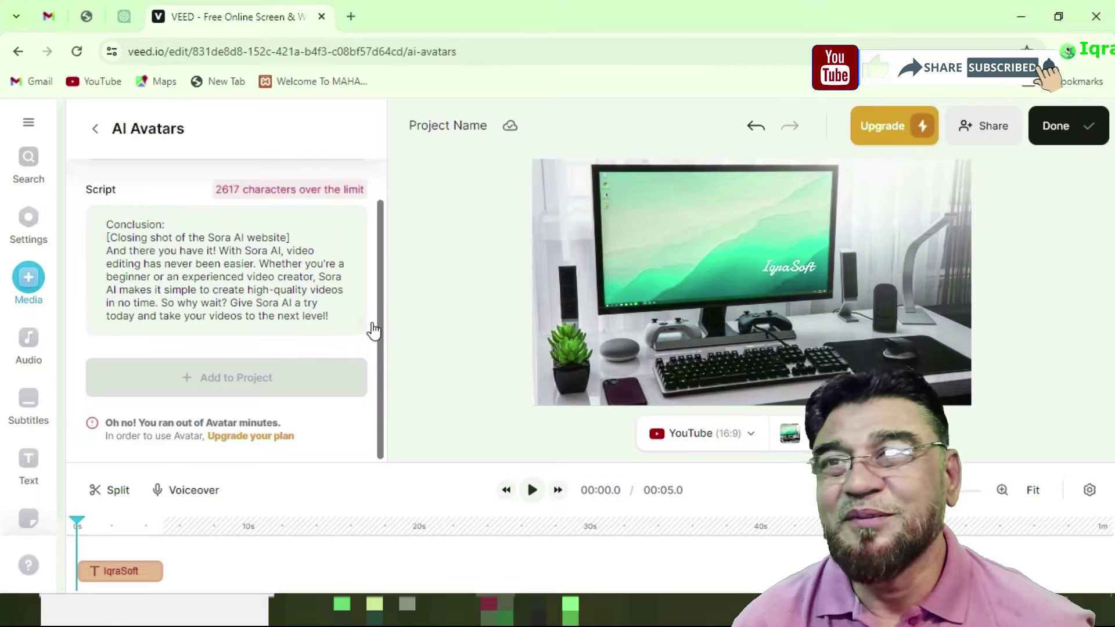
{"action": "left_click_drag", "start_coordinate": [380, 328], "coordinate": [384, 296]}
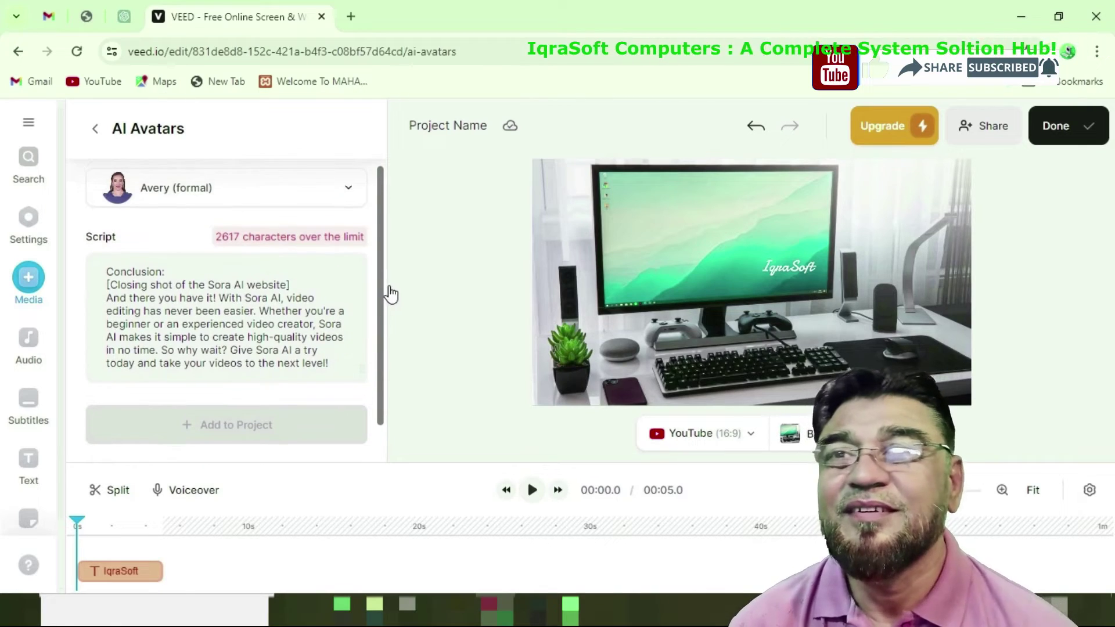
{"action": "left_click_drag", "start_coordinate": [341, 378], "coordinate": [91, 276]}
Step: Replace the script with 'Welcome to my channel, IqraSoft, A complete system solutions hub!' and add the avatar to the project
{"action": "key", "text": "BackSpace"}
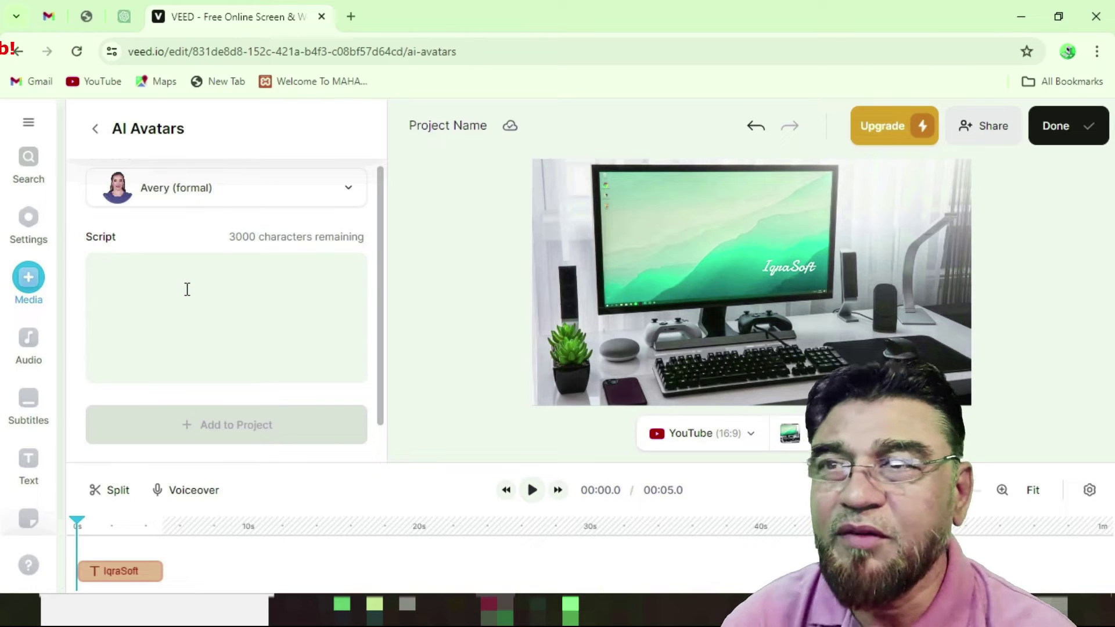
{"action": "type", "text": "We"}
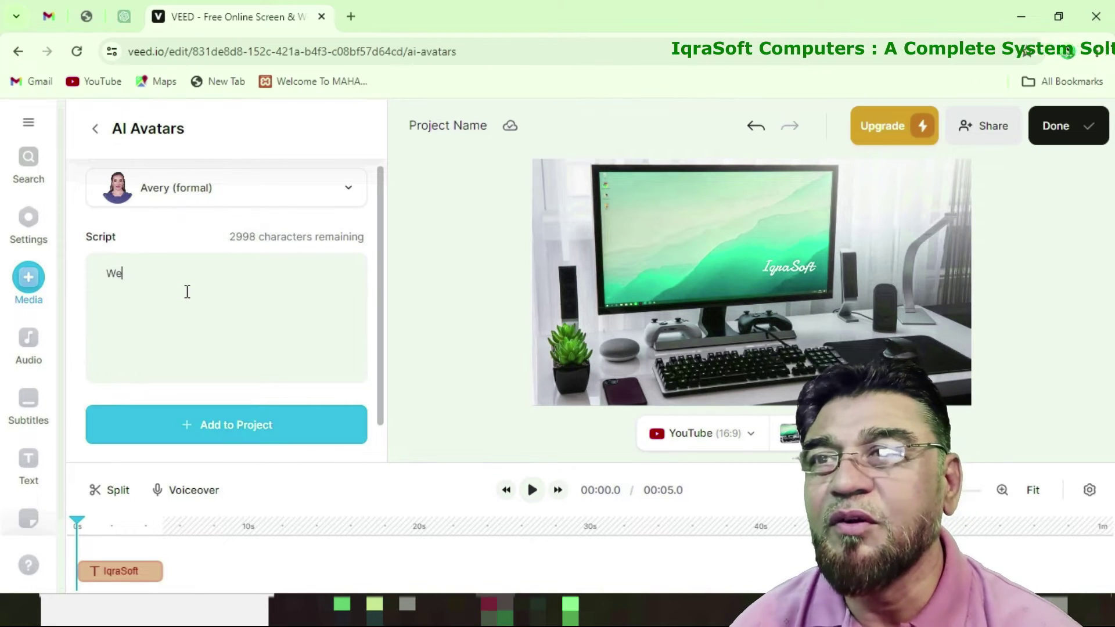
{"action": "type", "text": "lcome to my channel, Iq"}
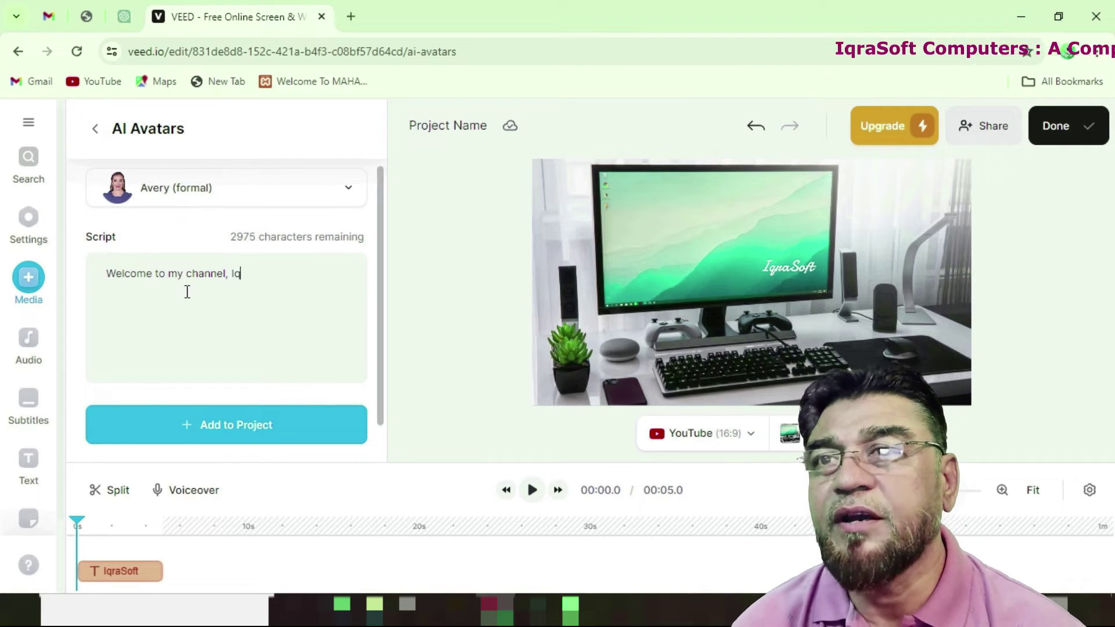
{"action": "type", "text": "raSoft"}
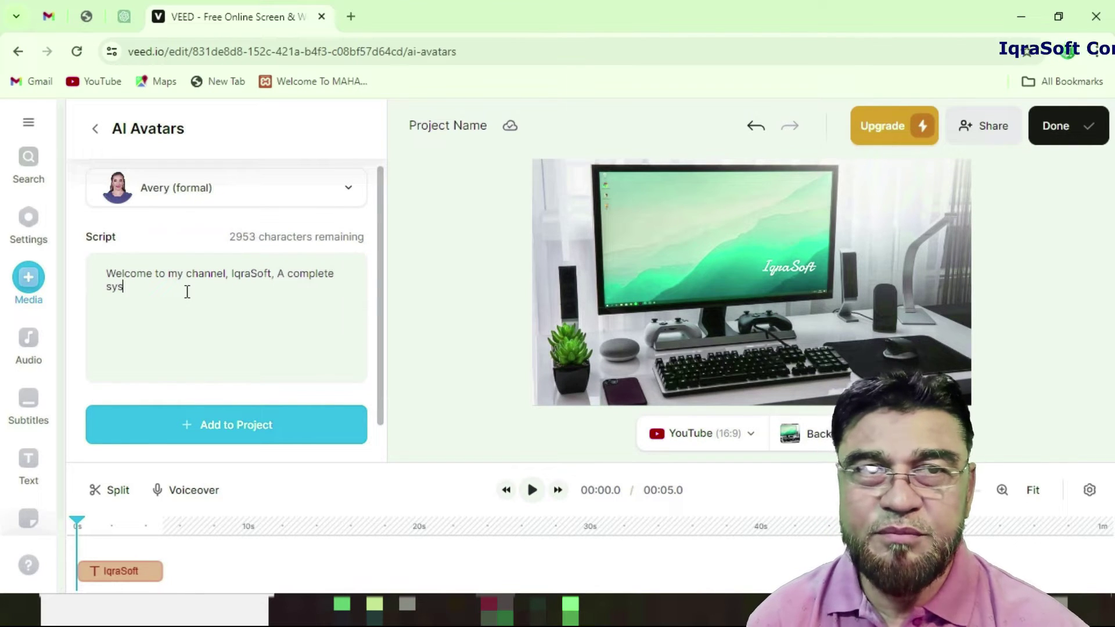
{"action": "key", "text": "BackSpace"}
{"action": "type", "text": "em s"}
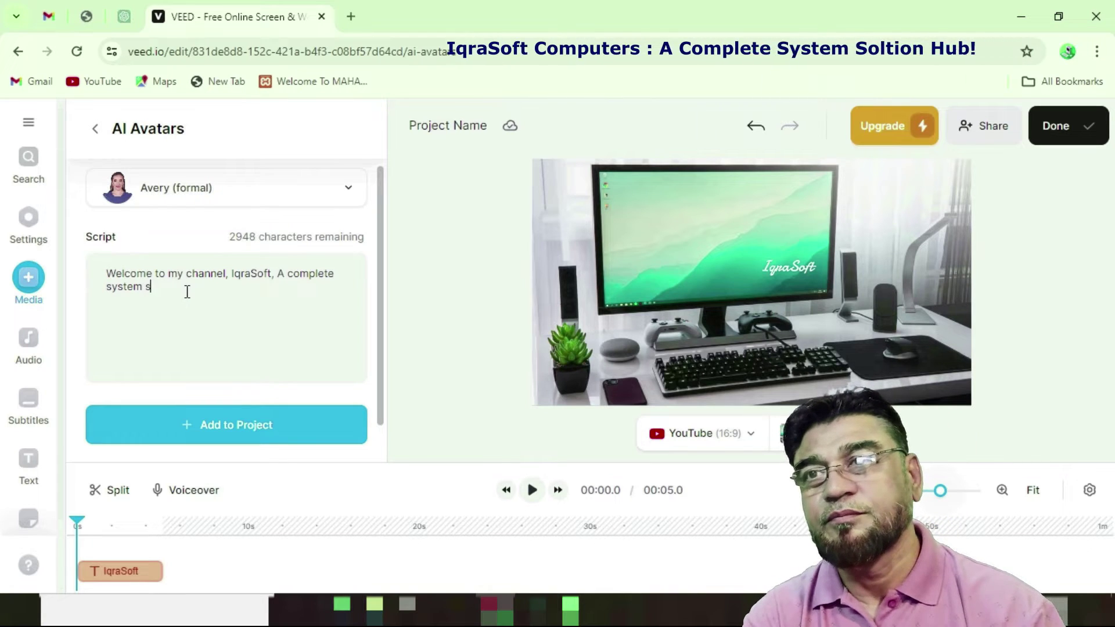
{"action": "type", "text": "olutions hub!"}
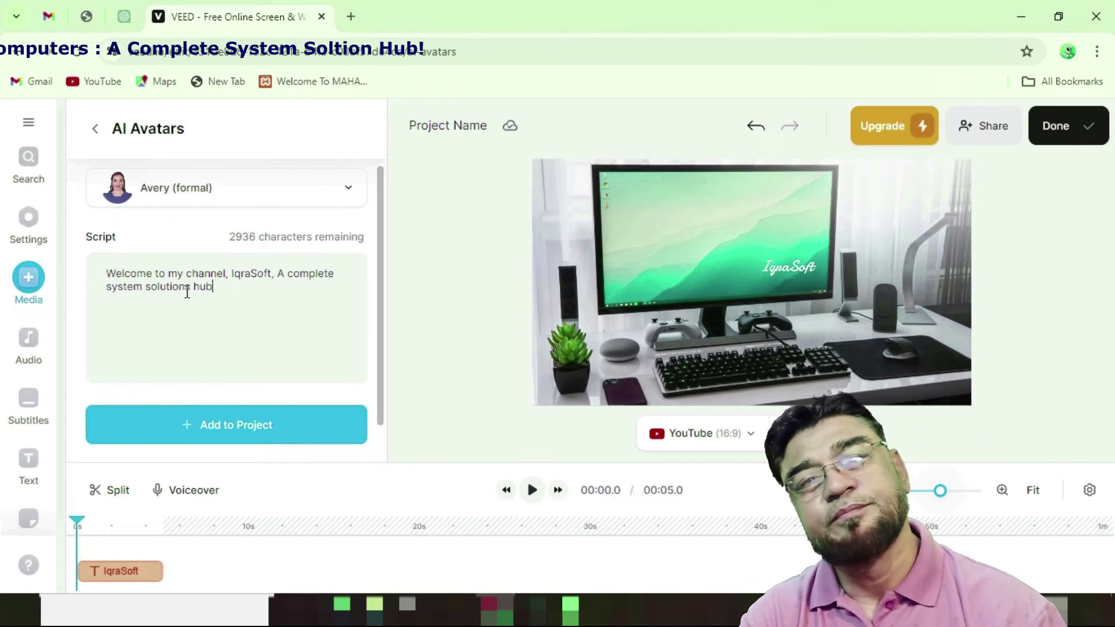
{"action": "left_click", "coordinate": [251, 419]}
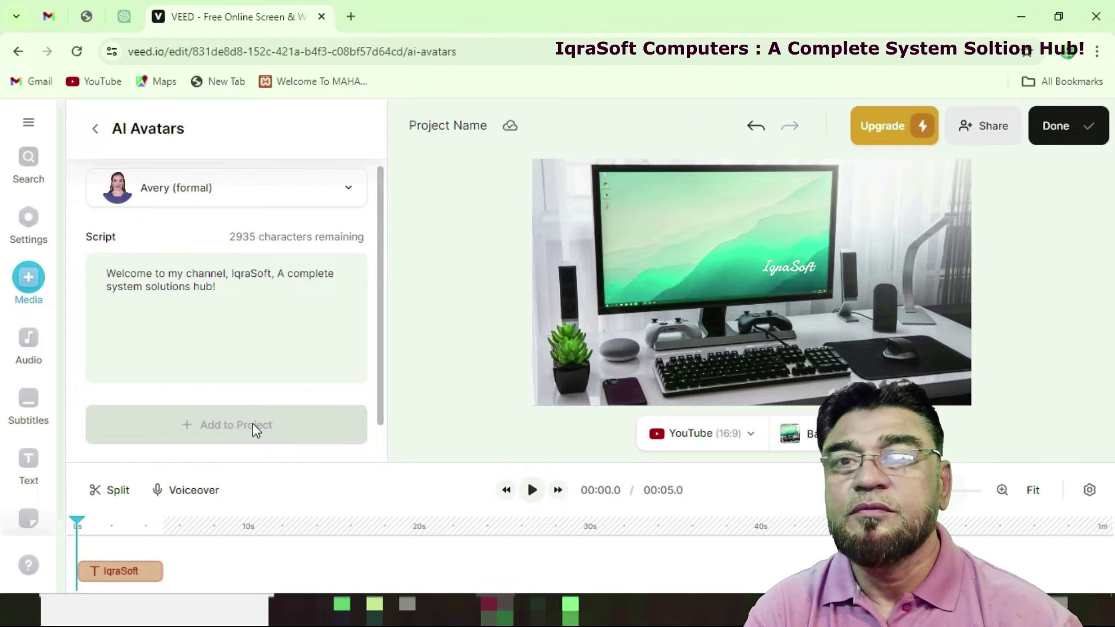
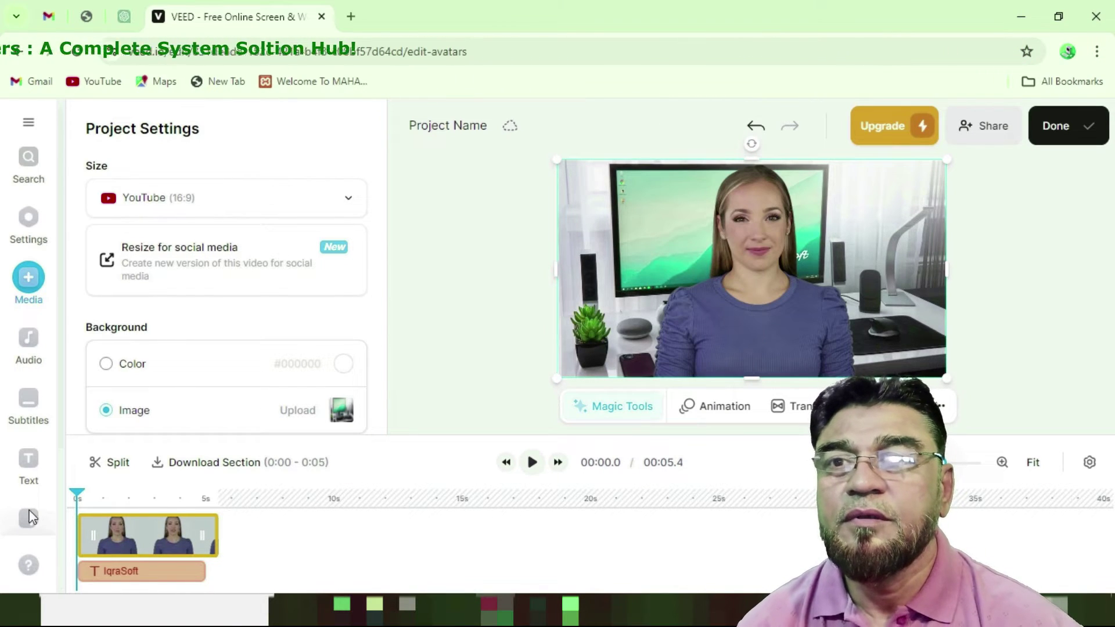
{"action": "left_click", "coordinate": [531, 463]}
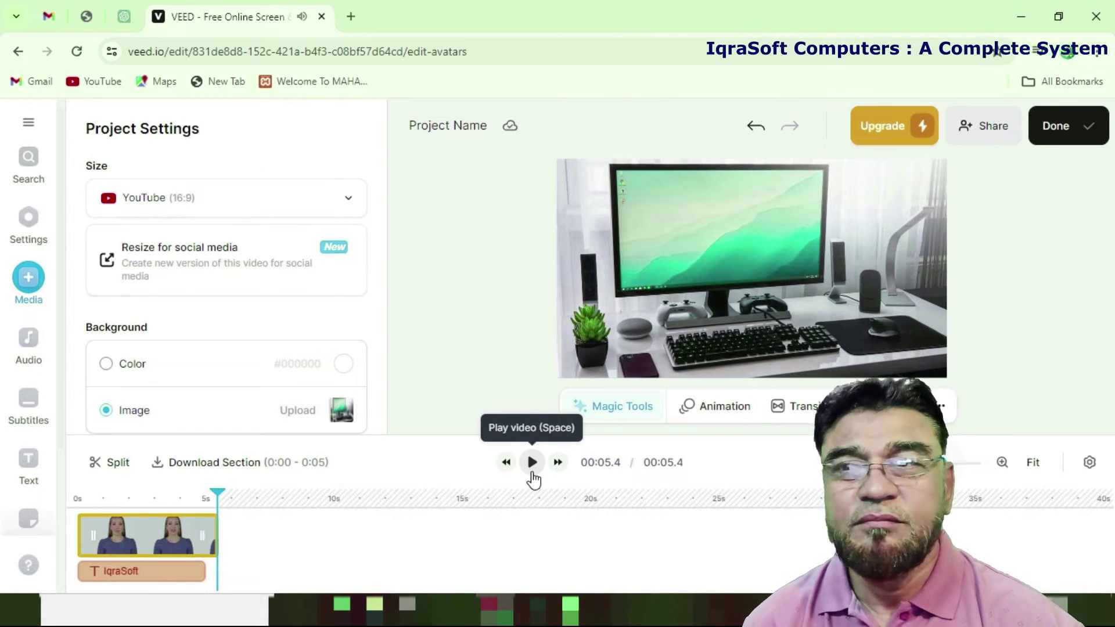
{"action": "left_click", "coordinate": [533, 462]}
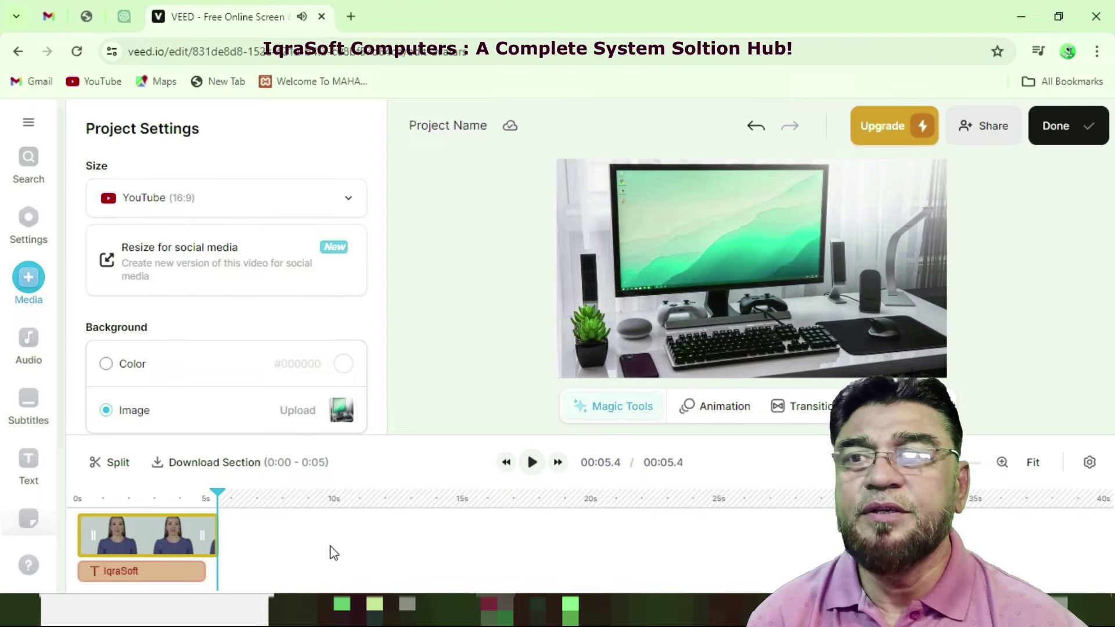
Step: Put the IqraSoft text layer above the video track and position it on the monitor's left side
{"action": "left_click_drag", "start_coordinate": [116, 571], "coordinate": [141, 501]}
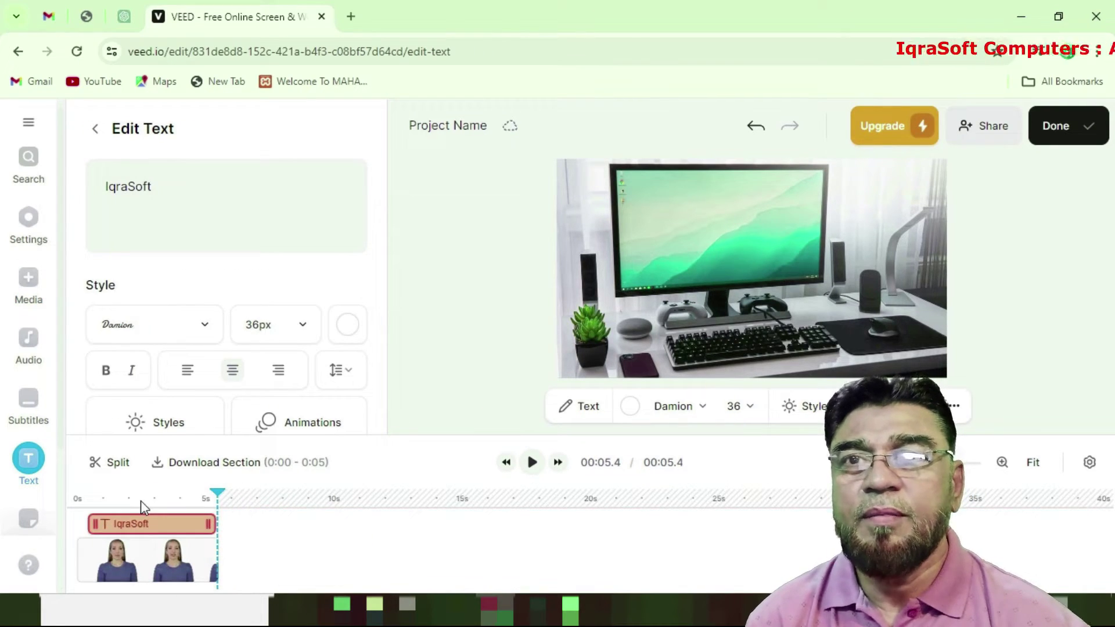
{"action": "left_click", "coordinate": [529, 467]}
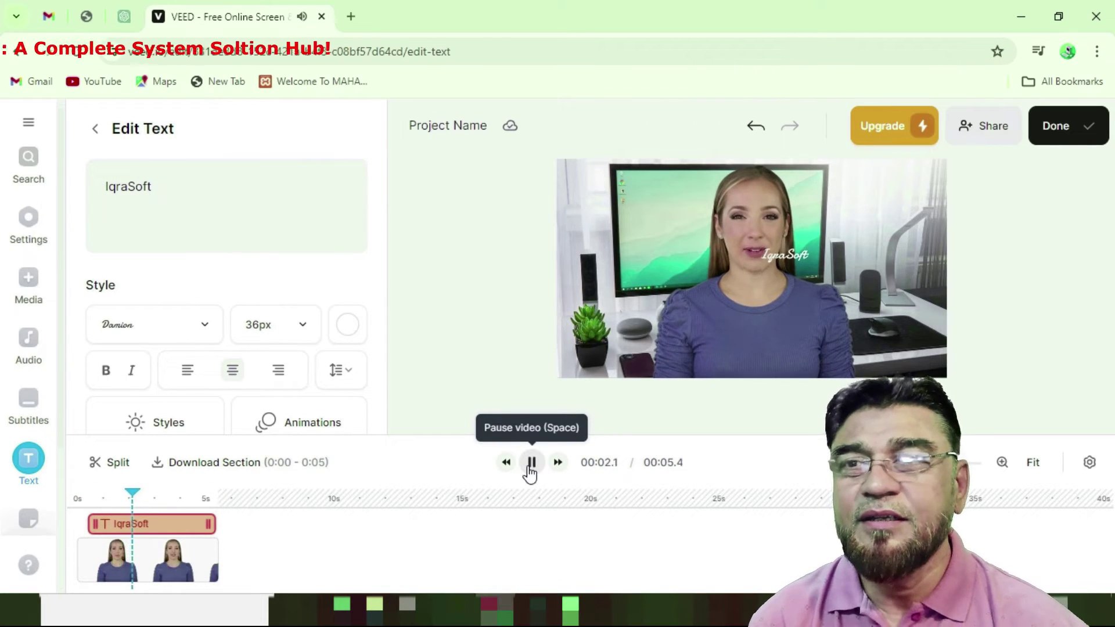
{"action": "left_click", "coordinate": [776, 263]}
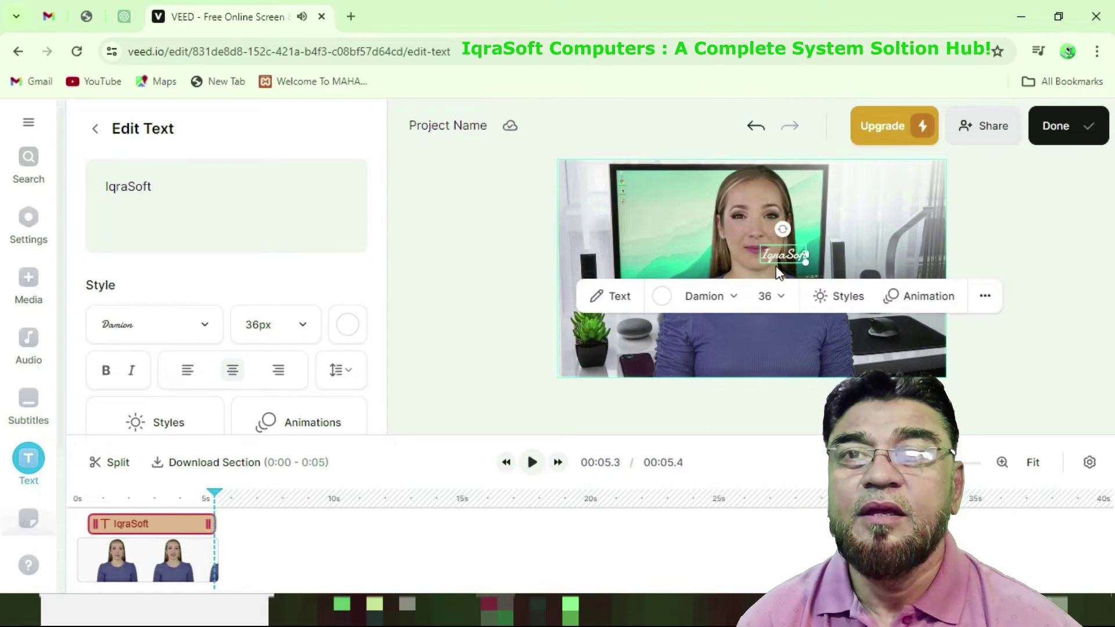
{"action": "left_click_drag", "start_coordinate": [776, 260], "coordinate": [680, 224]}
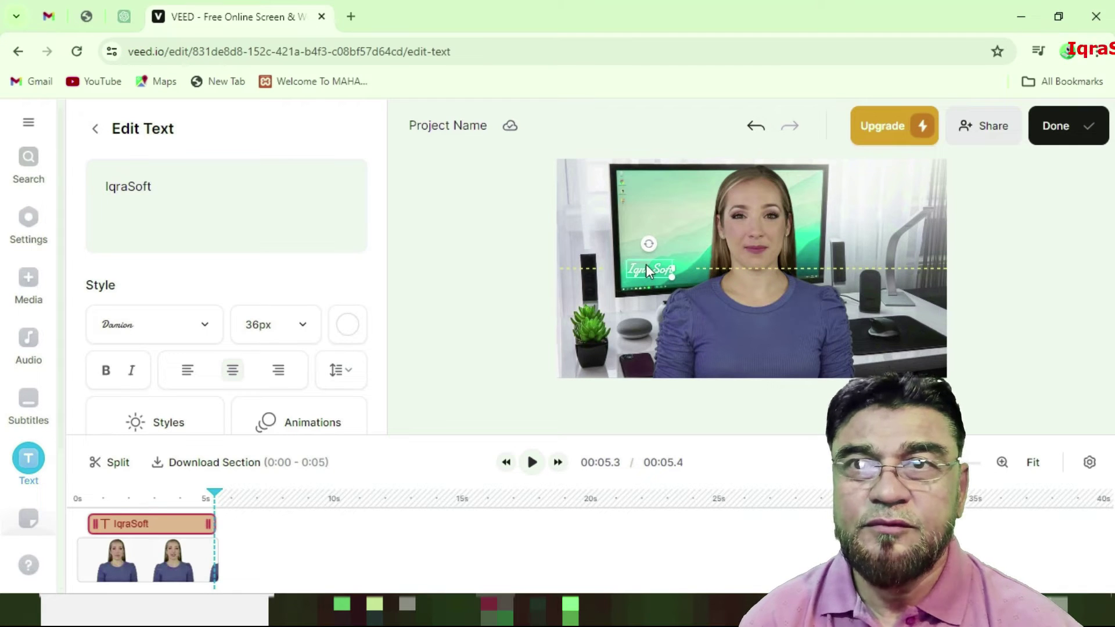
{"action": "left_click_drag", "start_coordinate": [647, 264], "coordinate": [646, 263]}
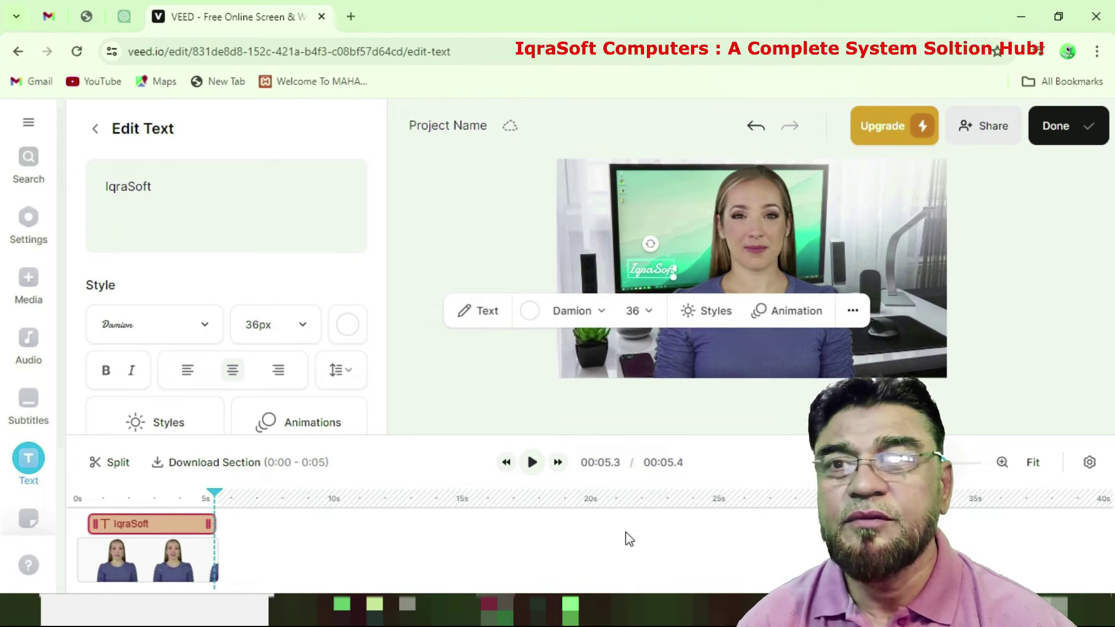
Step: Replay the preview from the start and export the video
{"action": "left_click", "coordinate": [532, 464]}
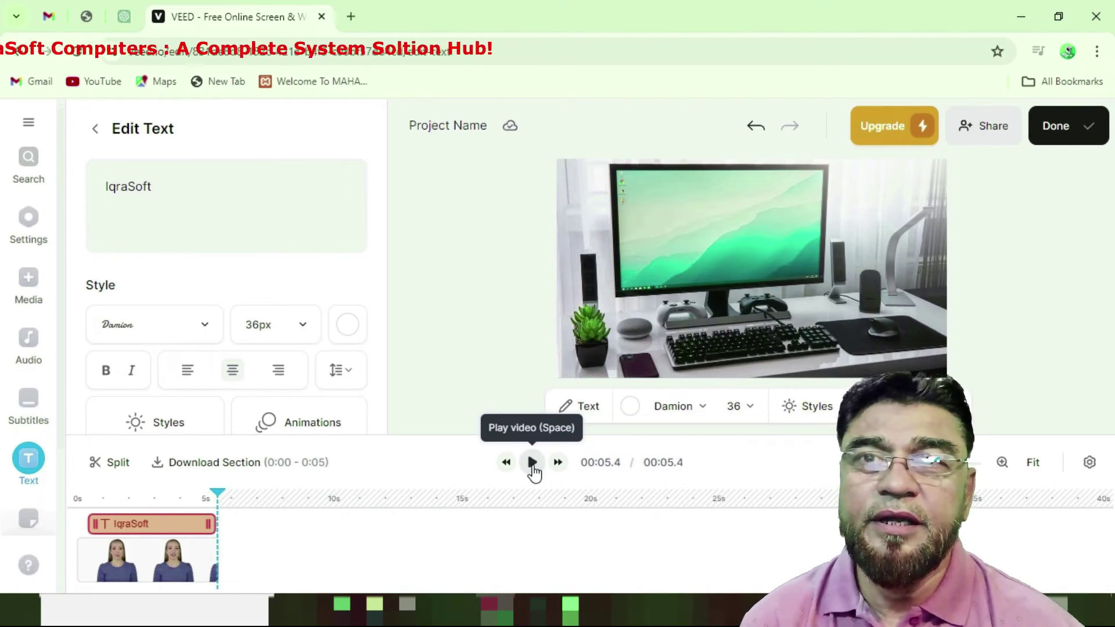
{"action": "left_click", "coordinate": [532, 465]}
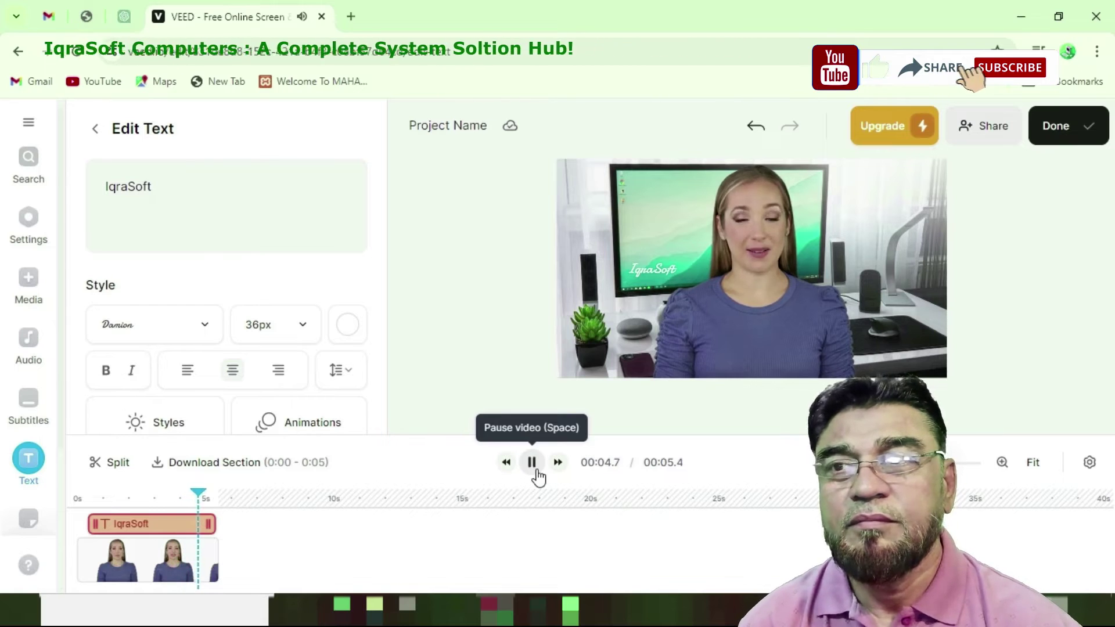
{"action": "left_click", "coordinate": [1056, 128]}
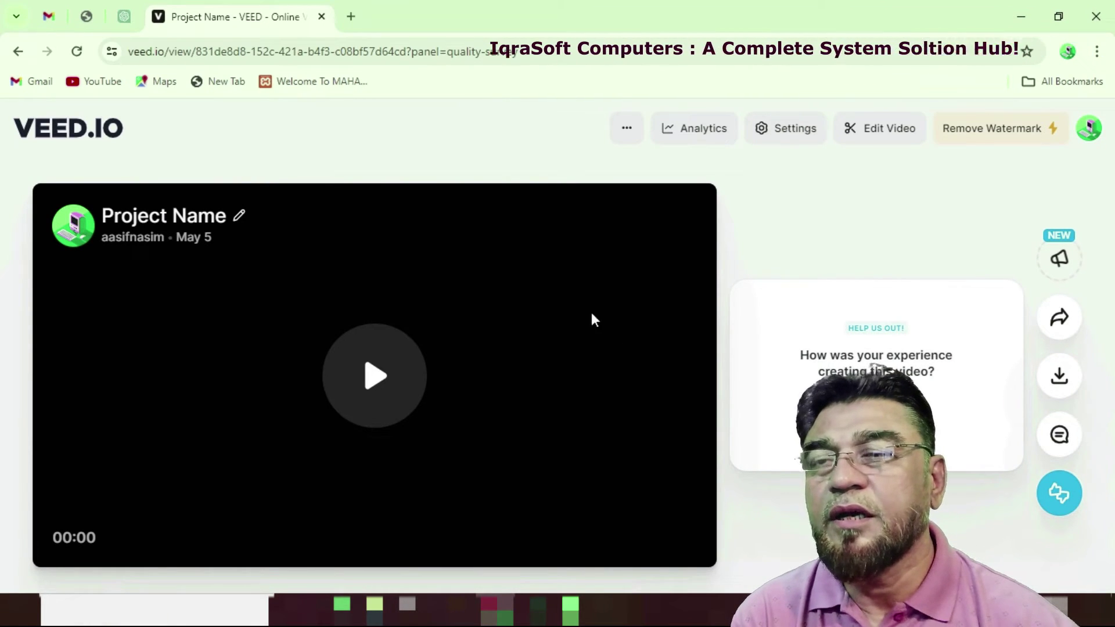
Step: Play the exported video, then rename it from 'Project Name' to 'Welcome To IqraSoft'
{"action": "left_click", "coordinate": [374, 388]}
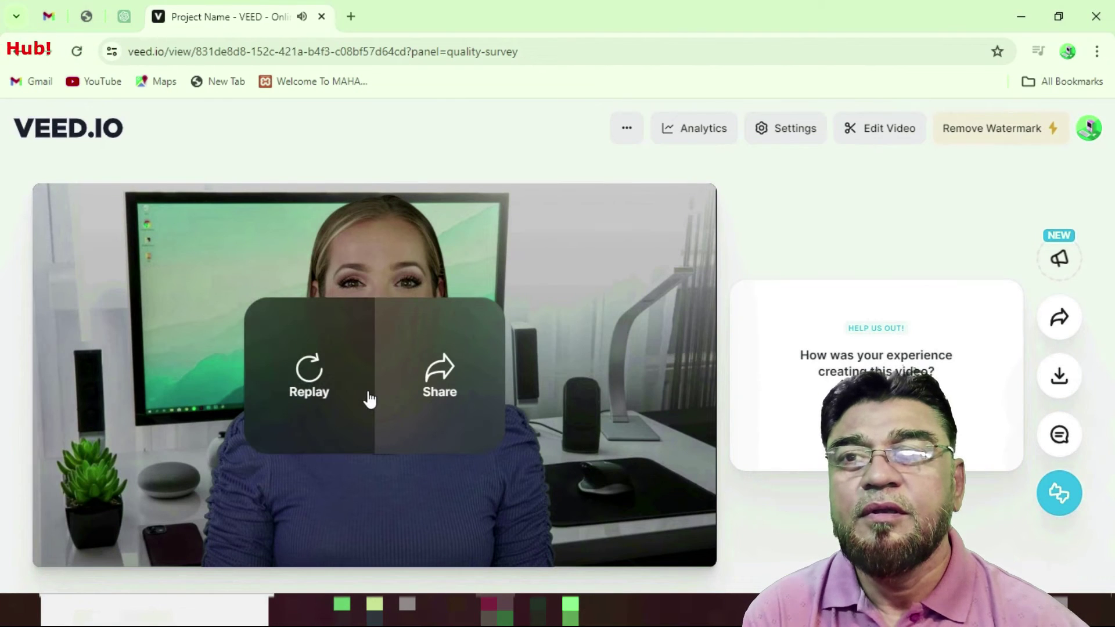
{"action": "left_click", "coordinate": [323, 389]}
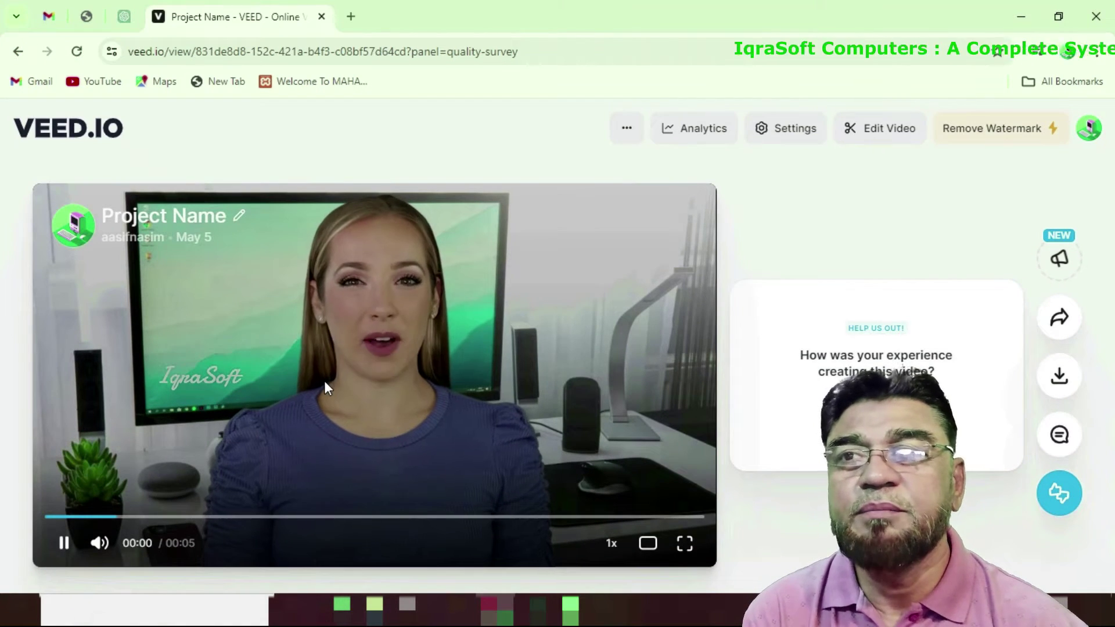
{"action": "left_click", "coordinate": [241, 218]}
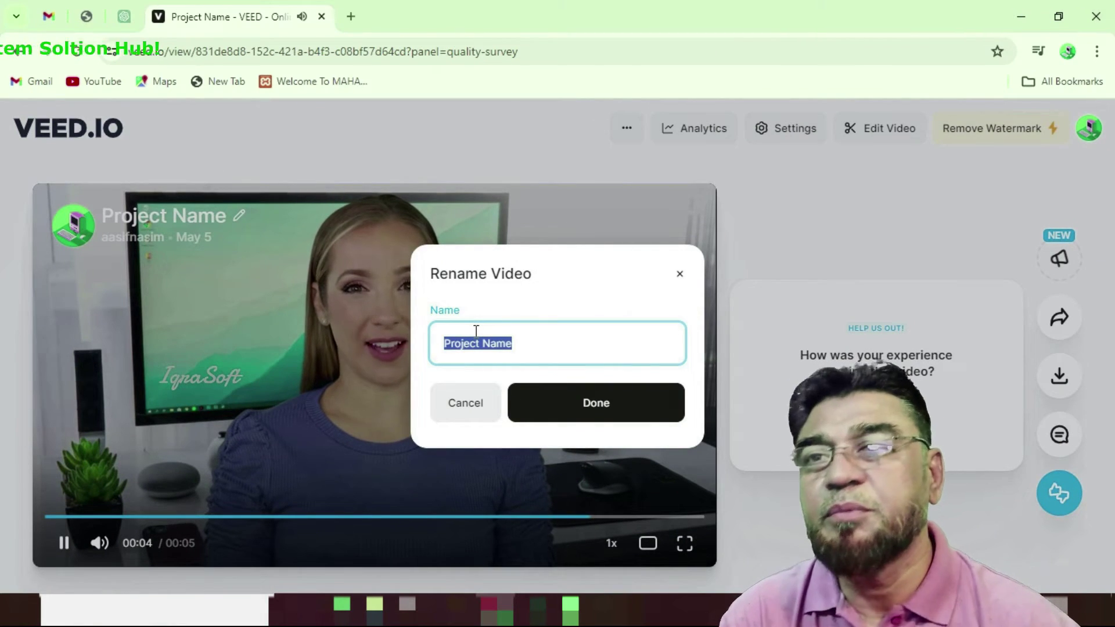
{"action": "type", "text": "Welcome To IqraSoft"}
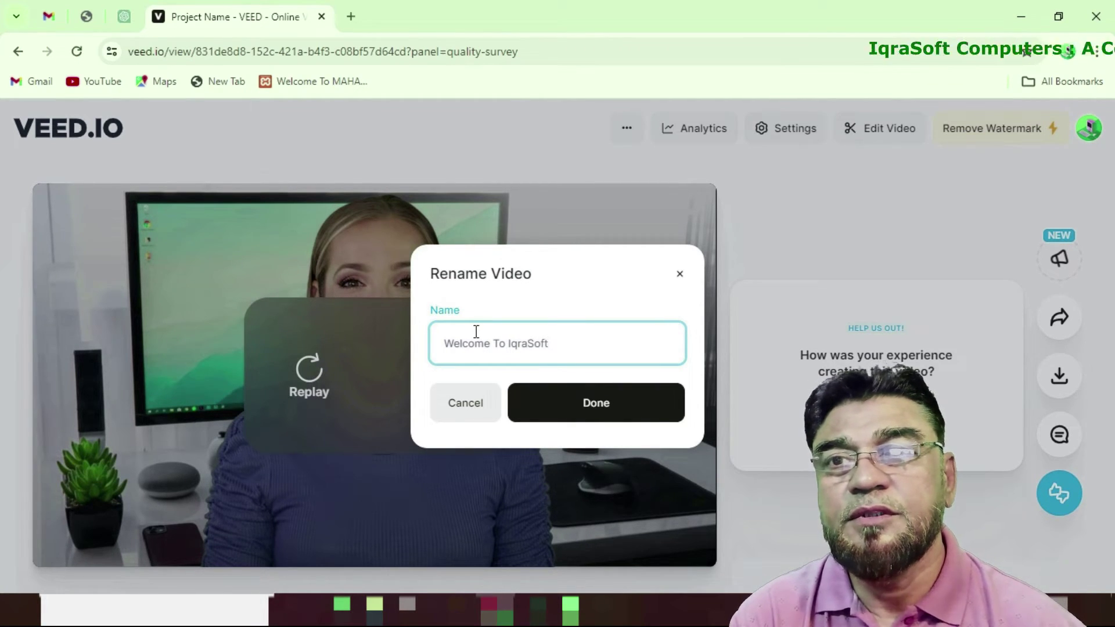
{"action": "left_click", "coordinate": [571, 415]}
Step: Replay the renamed video, pausing and resuming it once
{"action": "left_click", "coordinate": [310, 375]}
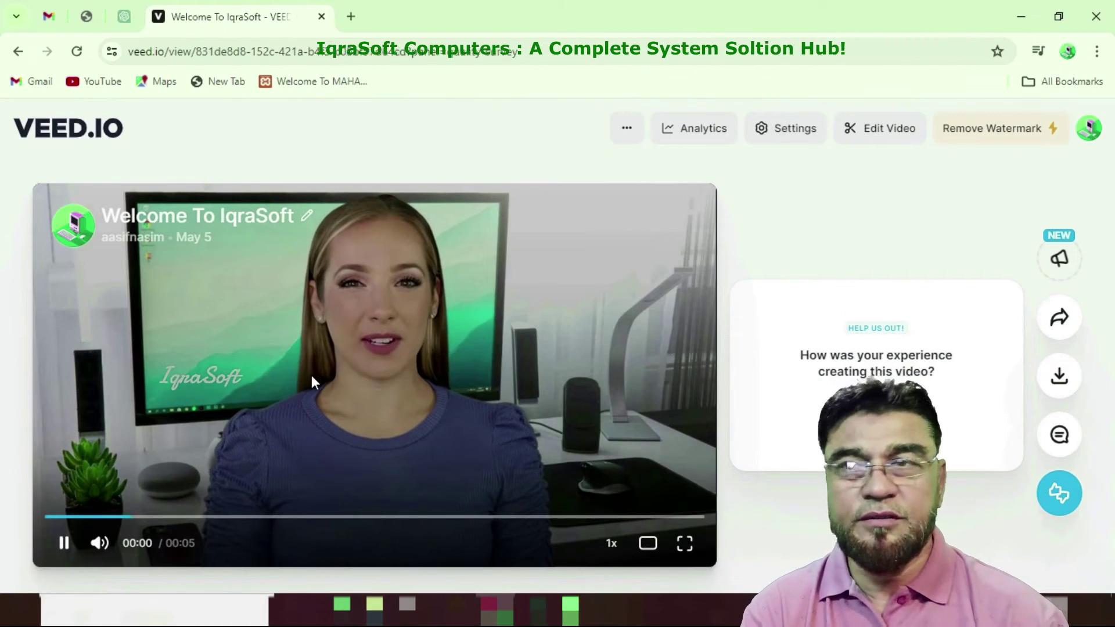
{"action": "left_click", "coordinate": [152, 239]}
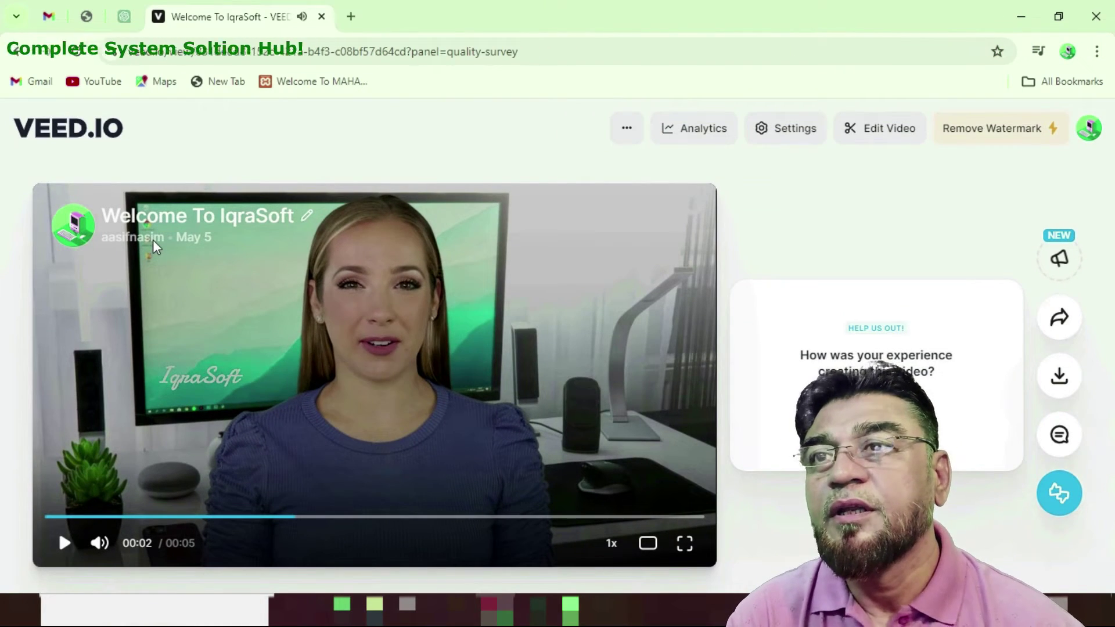
{"action": "left_click", "coordinate": [153, 239]}
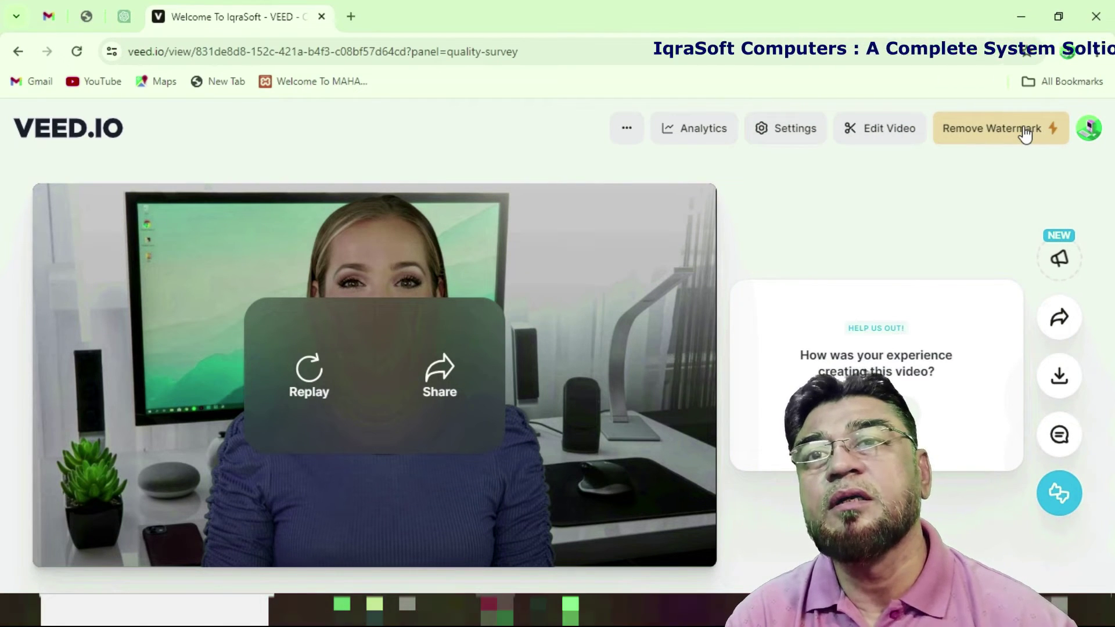
Step: Download the video free as a 720p MP4 and show Welcome To IqraSoft.mp4 in its folder
{"action": "left_click", "coordinate": [436, 381]}
{"action": "left_click", "coordinate": [437, 380]}
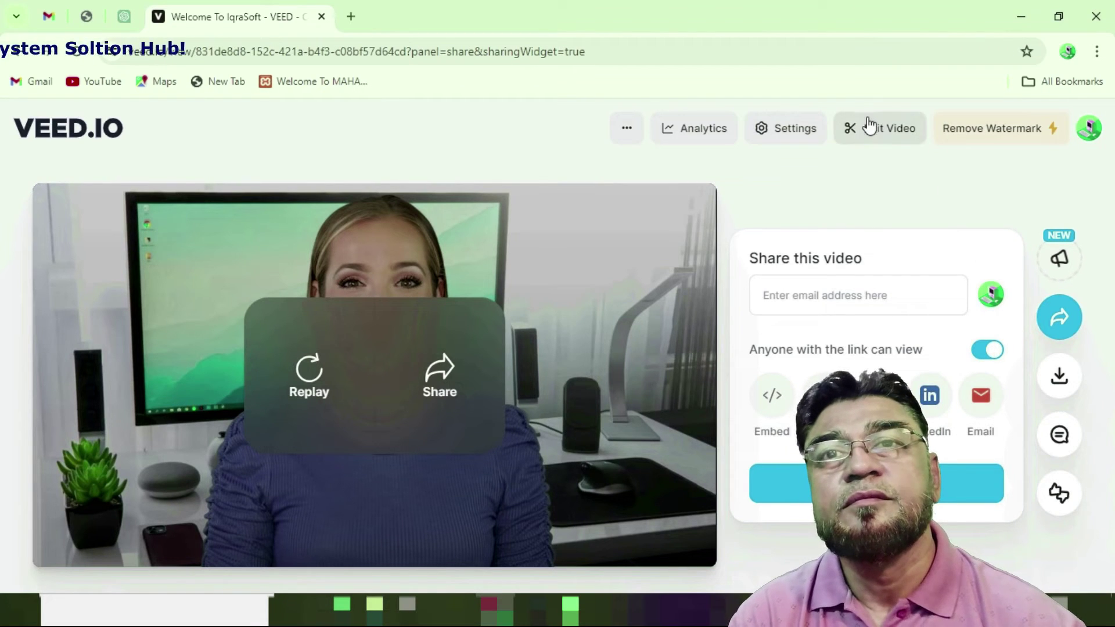
{"action": "left_click", "coordinate": [627, 134]}
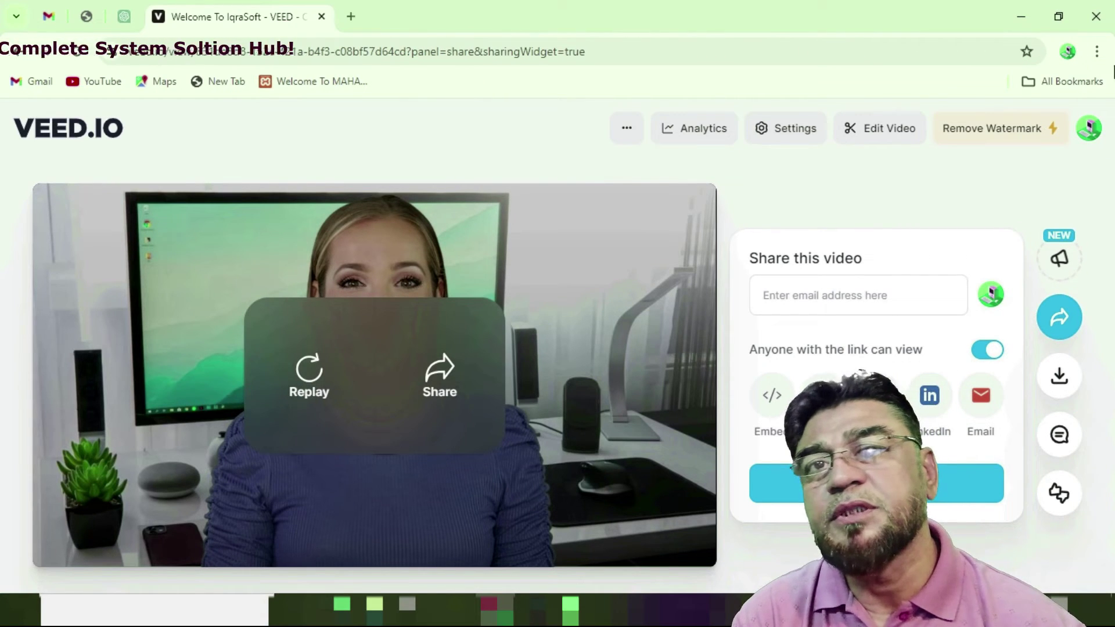
{"action": "left_click", "coordinate": [1060, 379]}
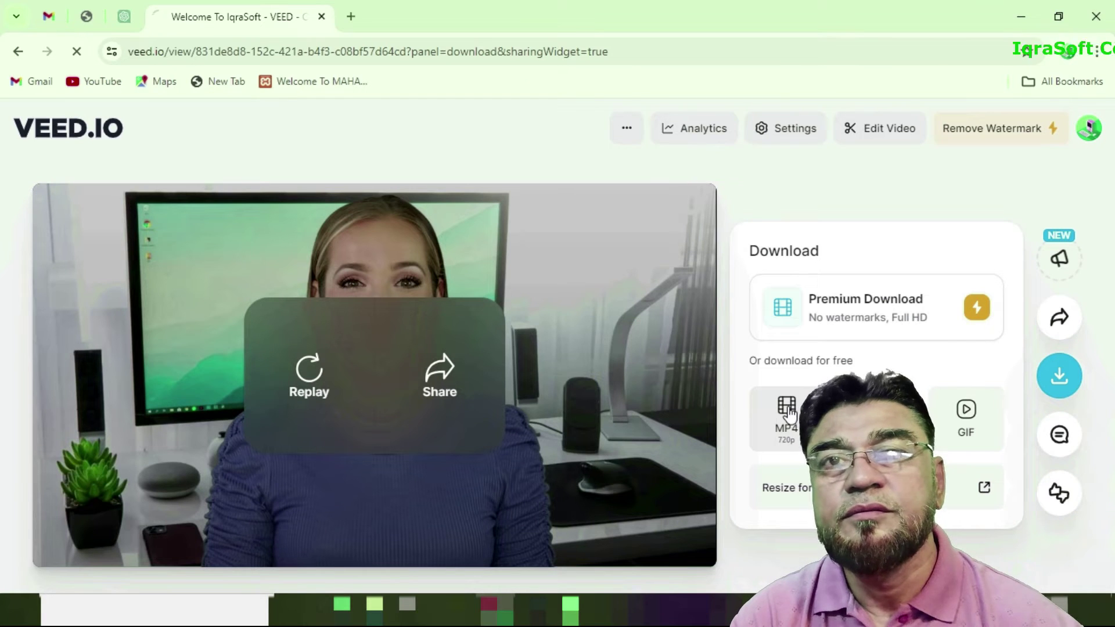
{"action": "mouse_move", "coordinate": [1047, 110]}
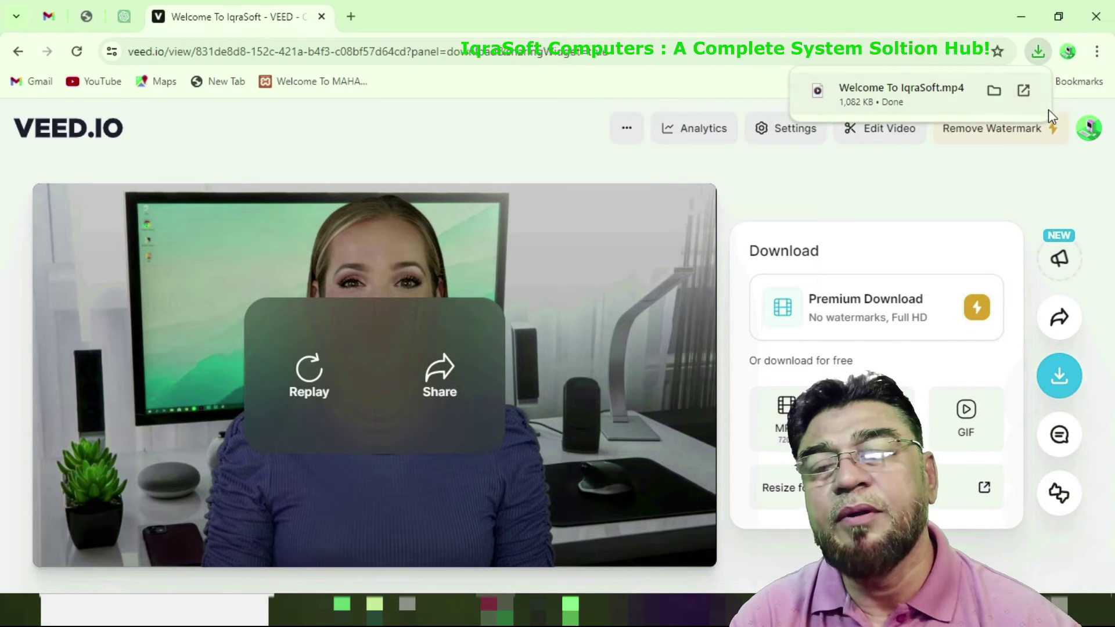
{"action": "left_click", "coordinate": [994, 90]}
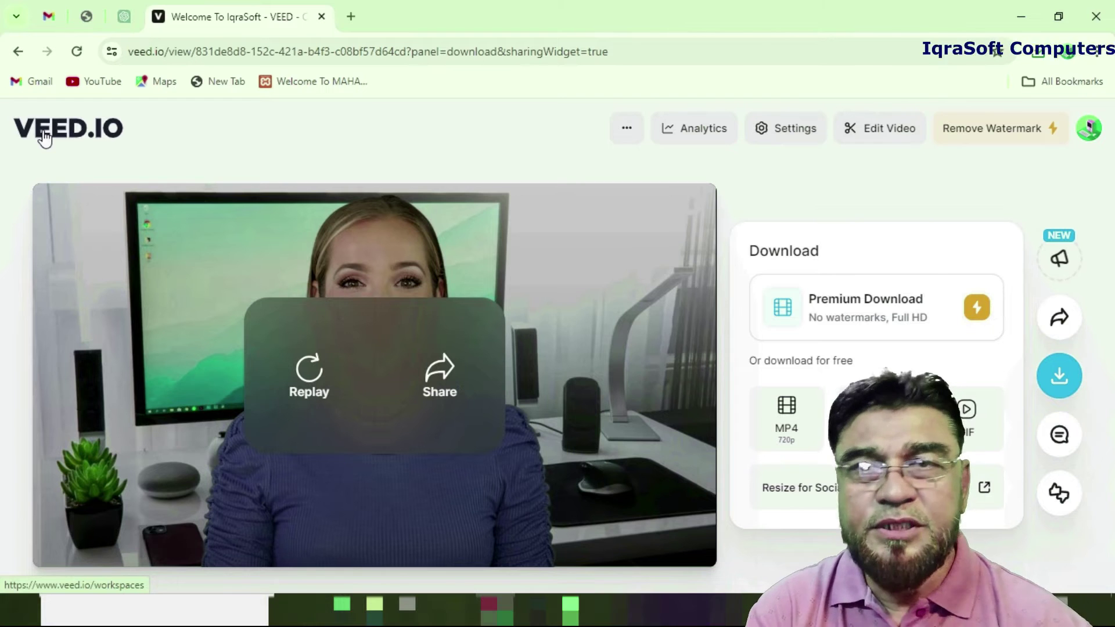
Step: Reopen Welcome To IqraSoft in the editor and review its project settings and 5.4-second avatar clip
{"action": "left_click", "coordinate": [883, 137]}
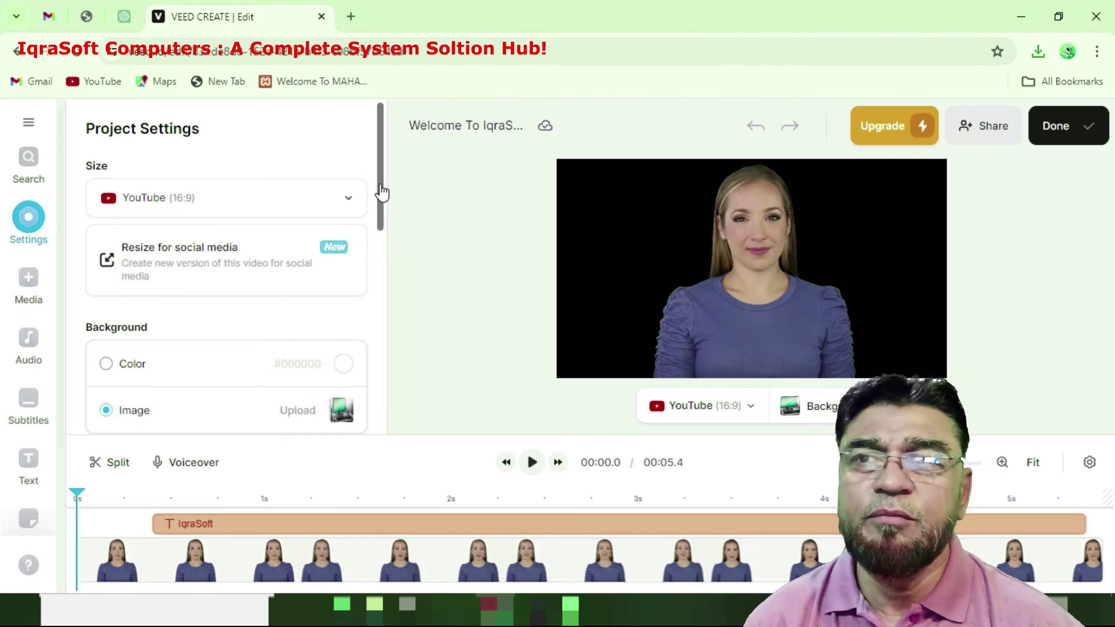
{"action": "left_click_drag", "start_coordinate": [381, 192], "coordinate": [388, 106]}
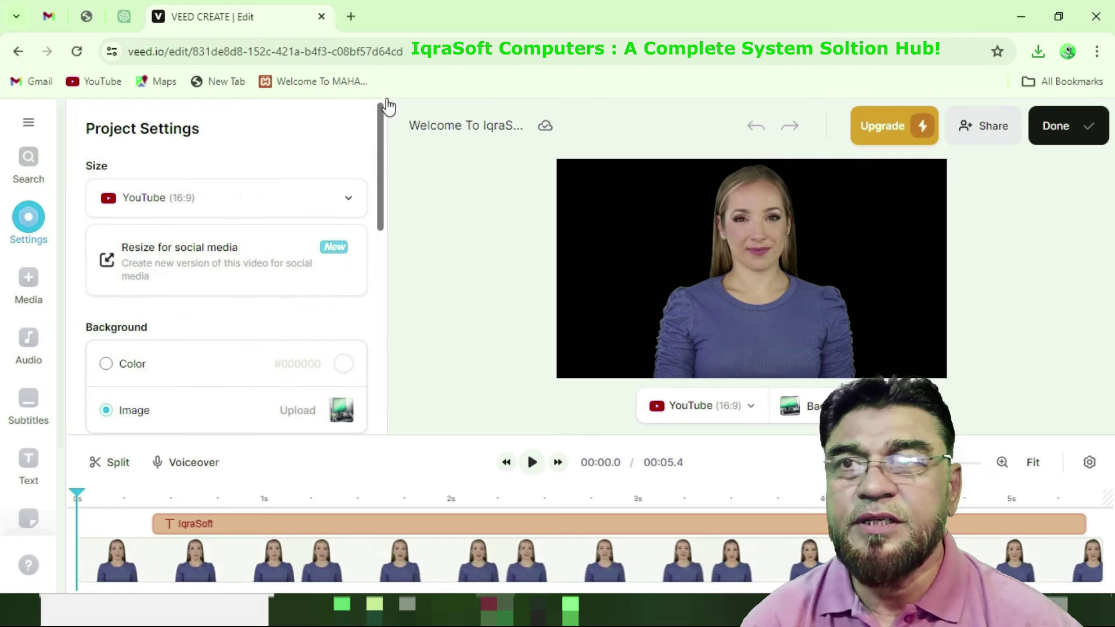
{"action": "left_click", "coordinate": [732, 236]}
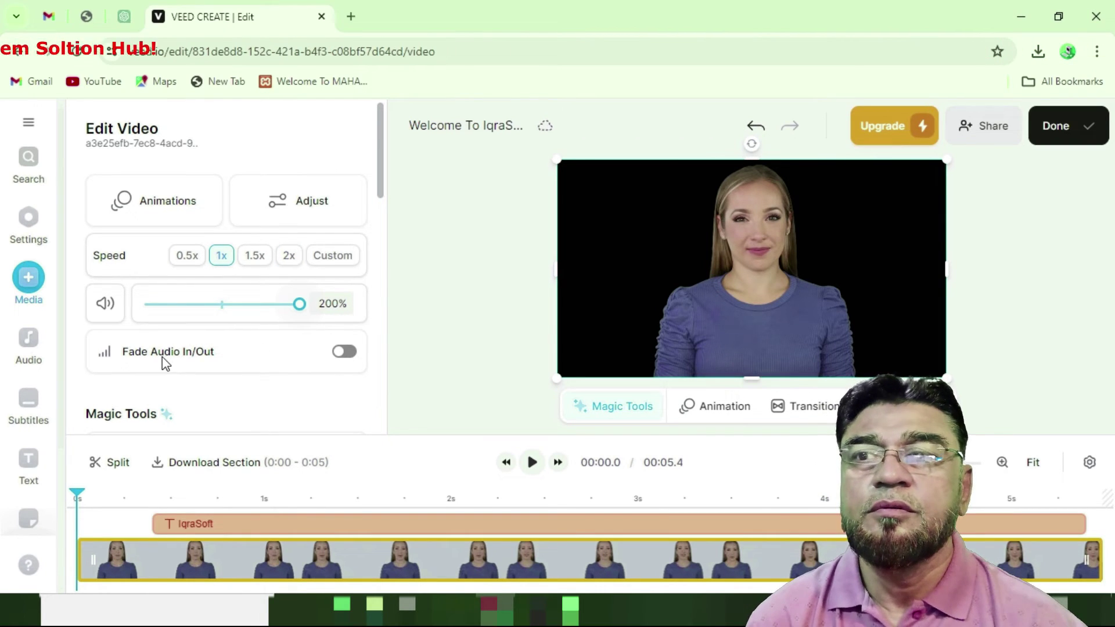
{"action": "left_click_drag", "start_coordinate": [385, 178], "coordinate": [398, 267]}
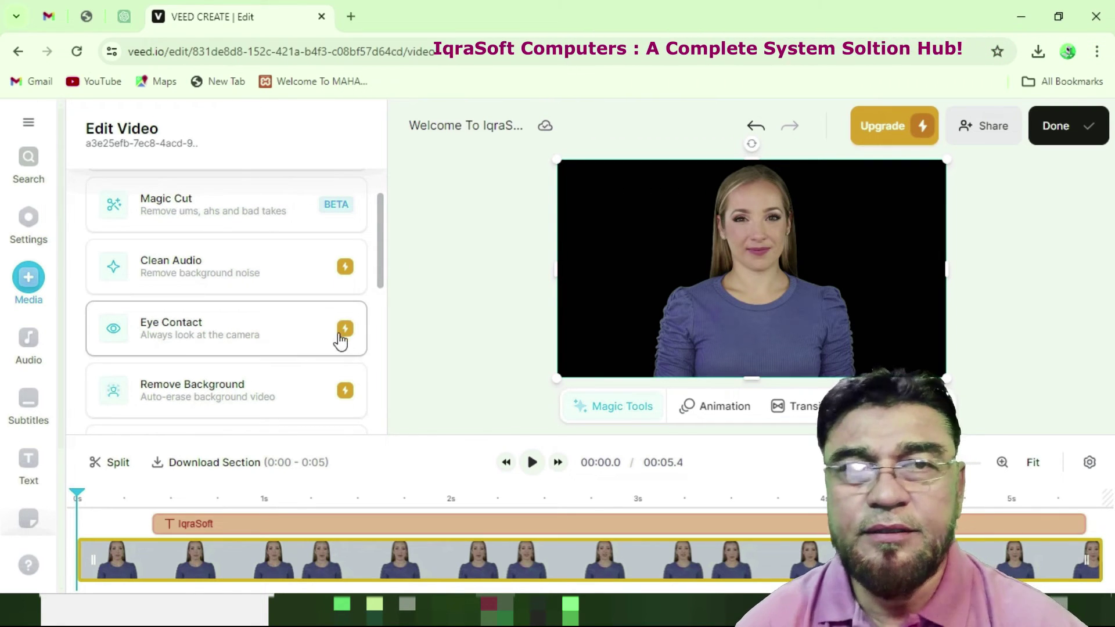
{"action": "left_click_drag", "start_coordinate": [384, 228], "coordinate": [395, 333]}
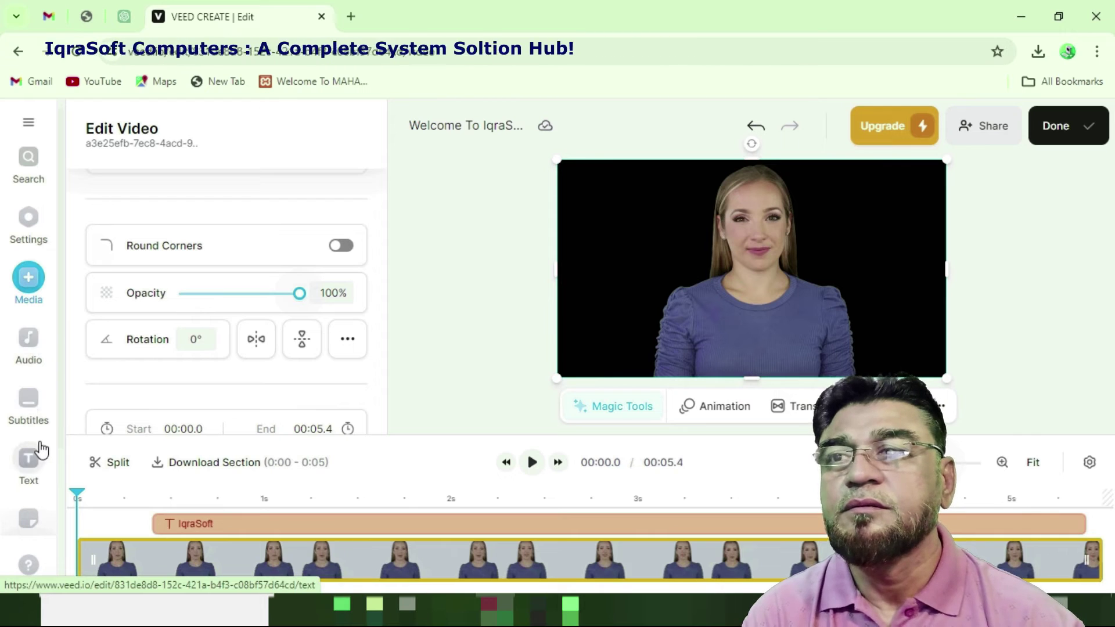
{"action": "left_click", "coordinate": [29, 123]}
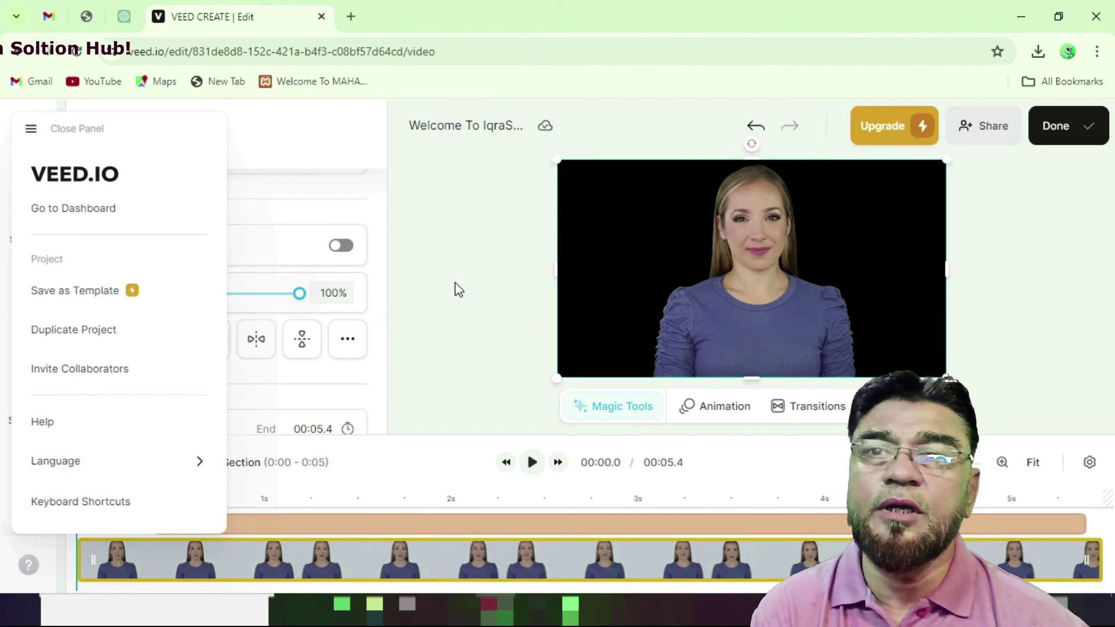
{"action": "left_click", "coordinate": [492, 242]}
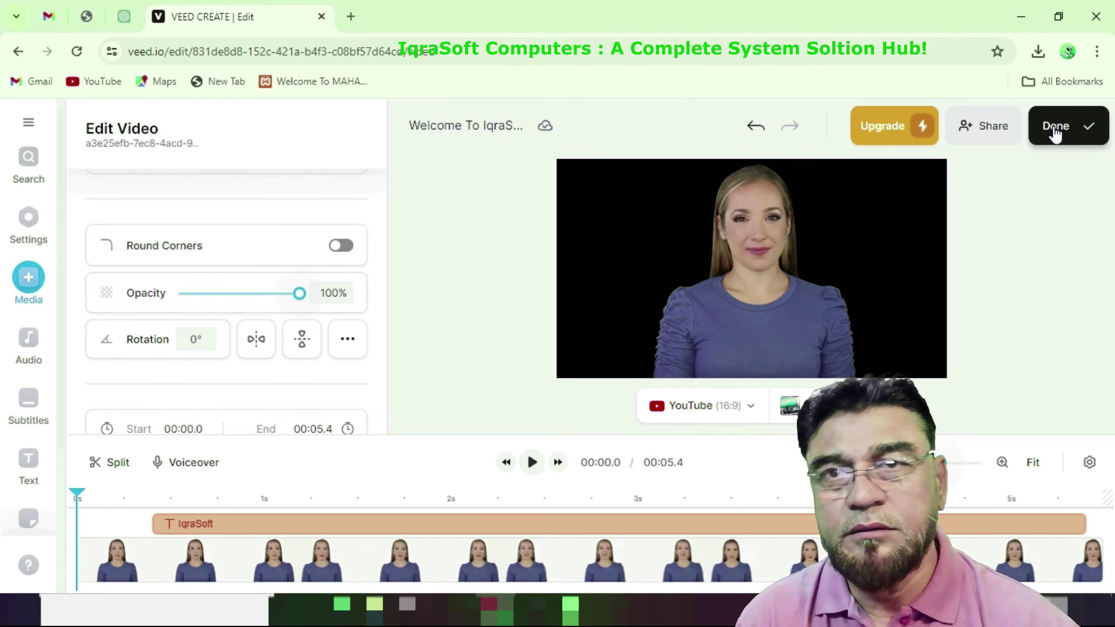
Step: Export the video again, download the MP4, and show Welcome To IqraSoft (1).mp4 in its folder
{"action": "left_click", "coordinate": [1055, 132]}
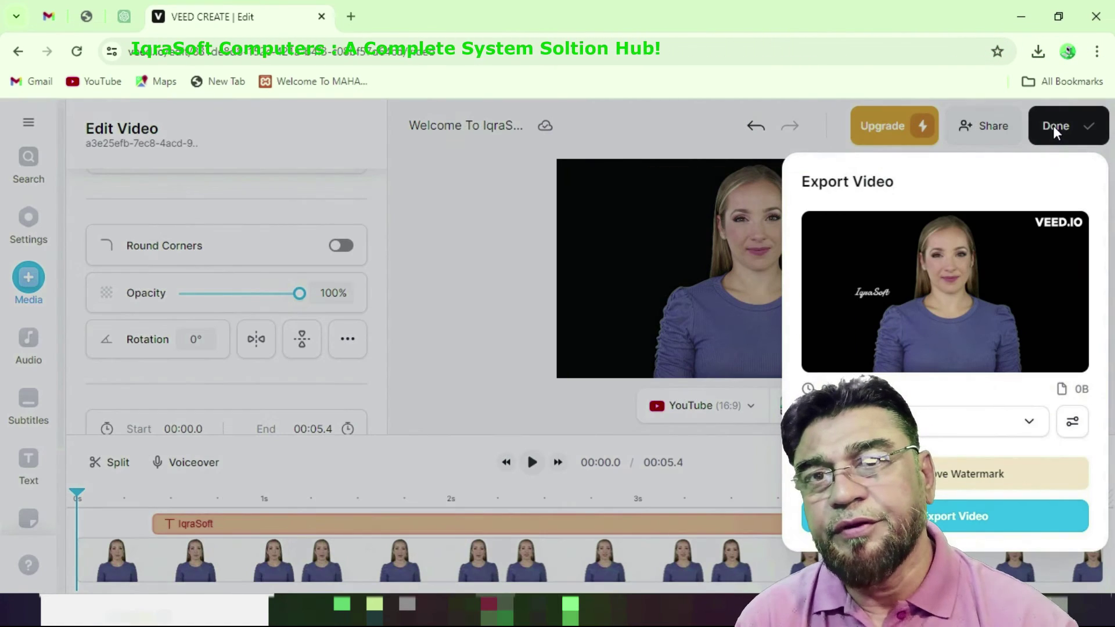
{"action": "left_click", "coordinate": [944, 521]}
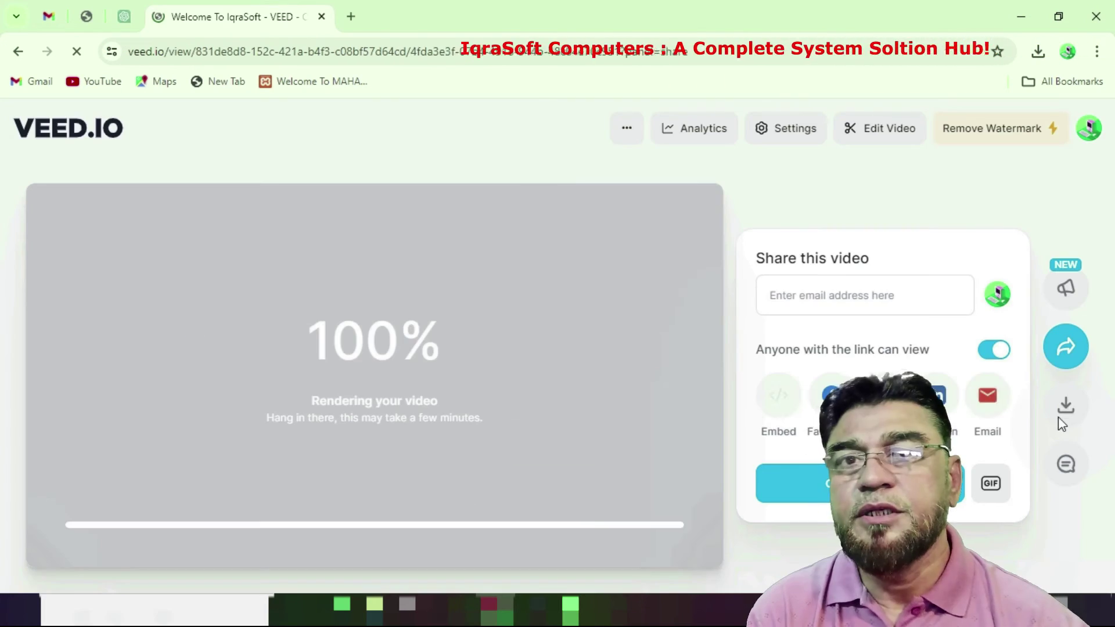
{"action": "left_click", "coordinate": [1059, 404]}
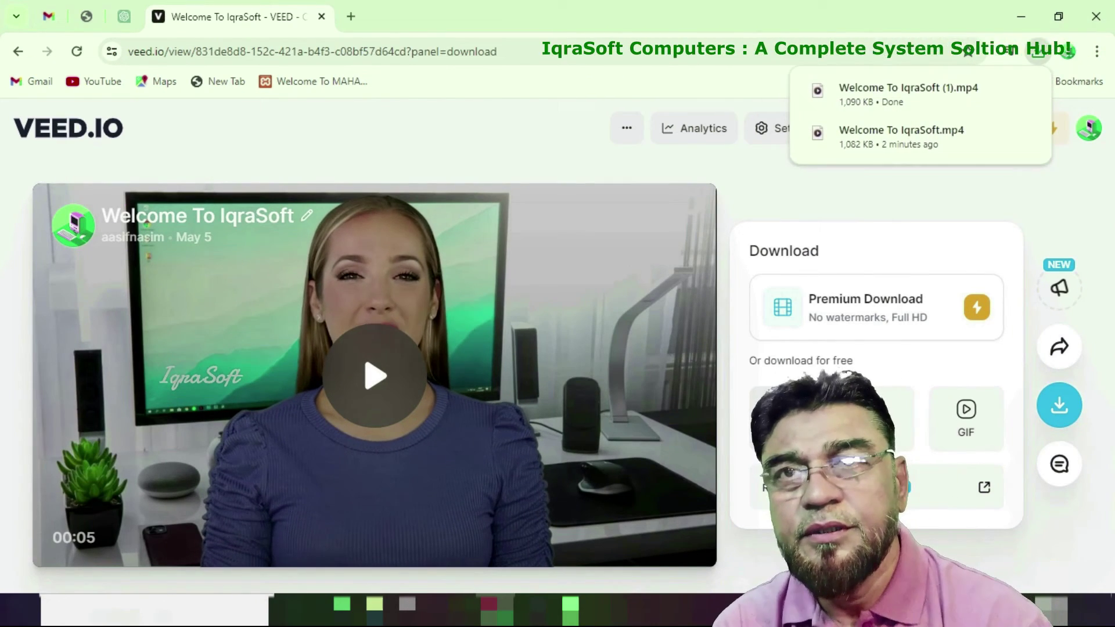
{"action": "left_click", "coordinate": [993, 88]}
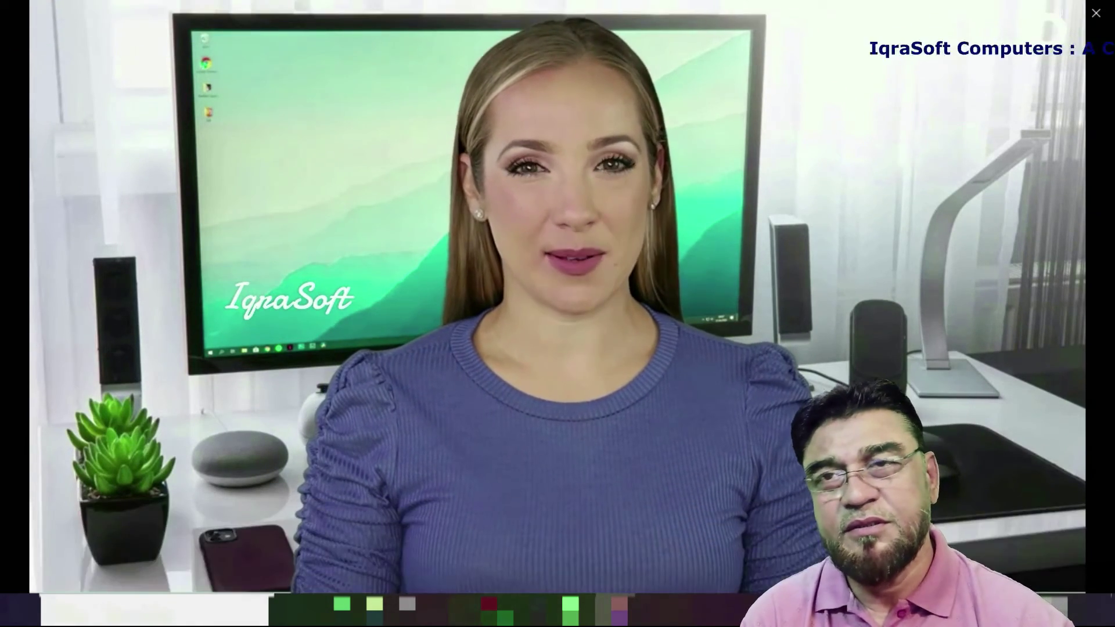
Step: Close Media Player and the Downloads folder to return to VEED
{"action": "left_click", "coordinate": [1096, 16]}
{"action": "left_click", "coordinate": [1027, 14]}
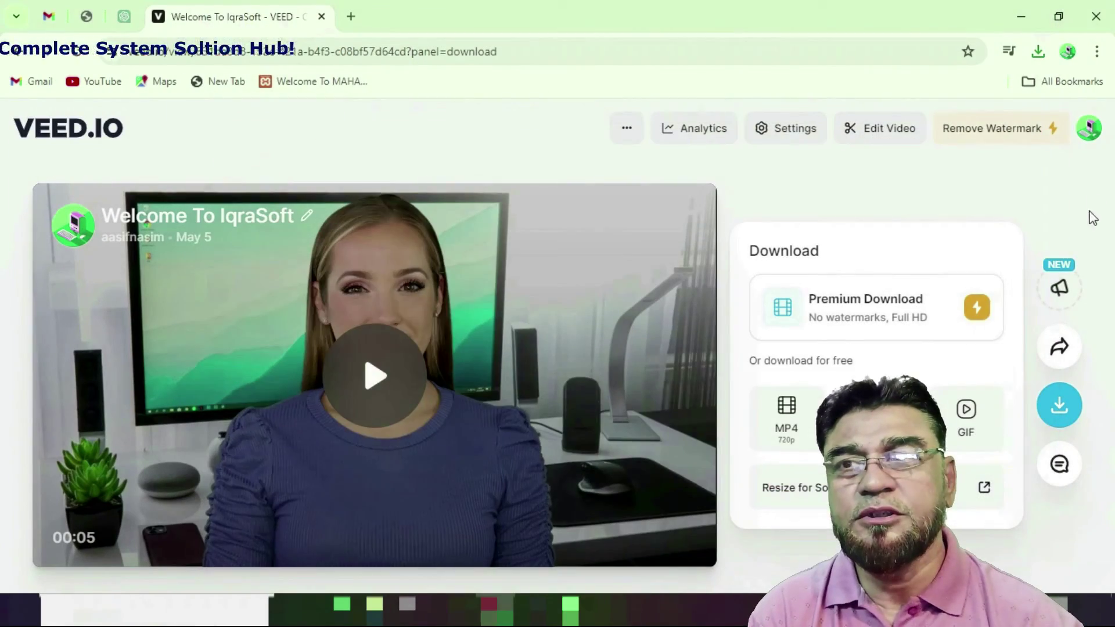